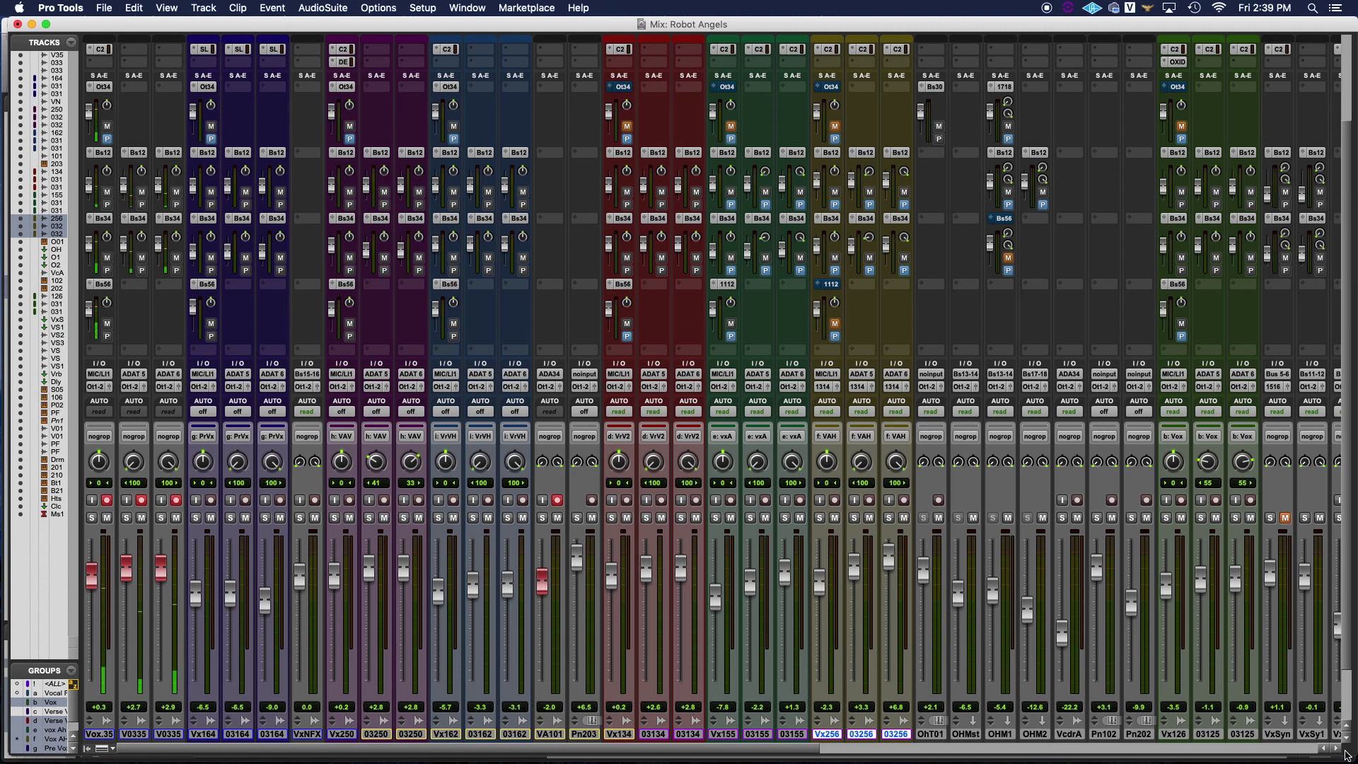
Return to the session start in the Edit window and save the session.
{"action": "key", "text": "super+equal"}
{"action": "key", "text": "Return"}
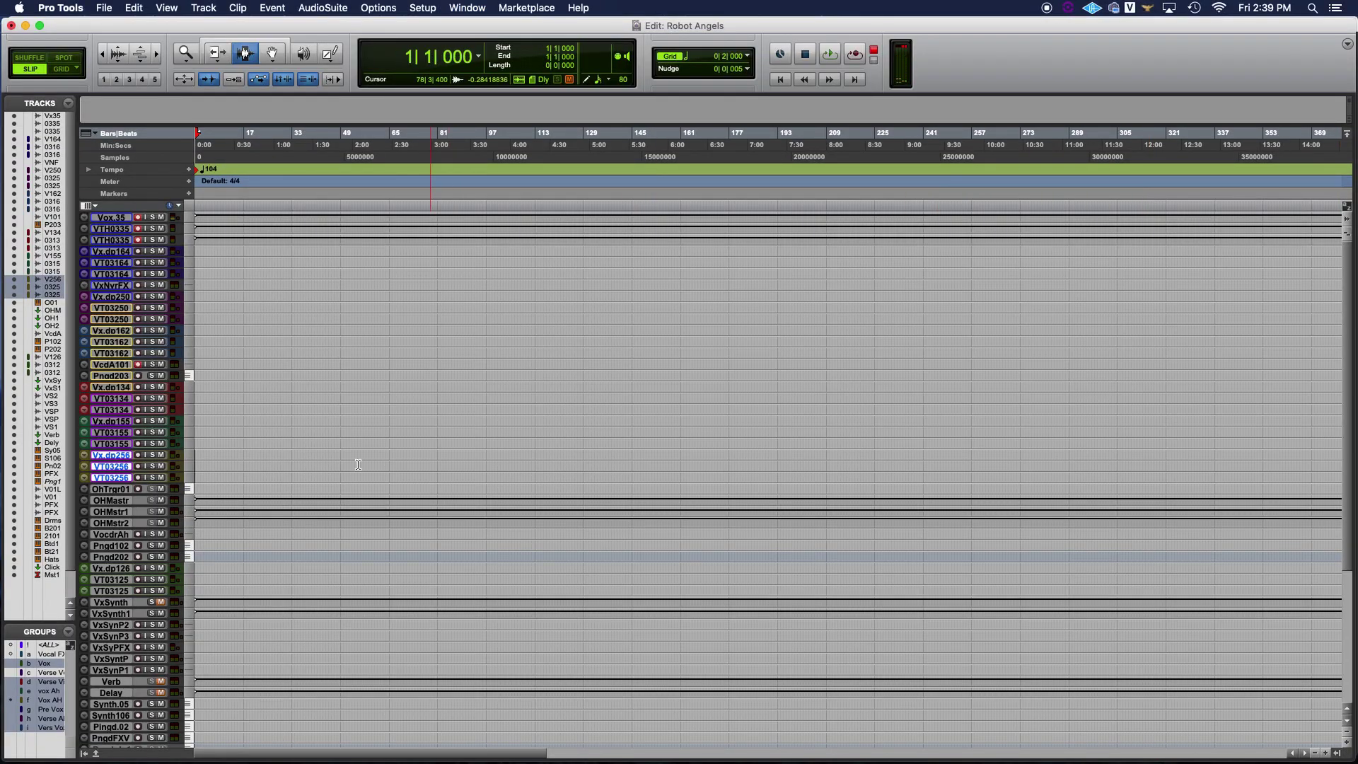
{"action": "scroll", "coordinate": [296, 461], "scroll_direction": "down", "scroll_amount": 5}
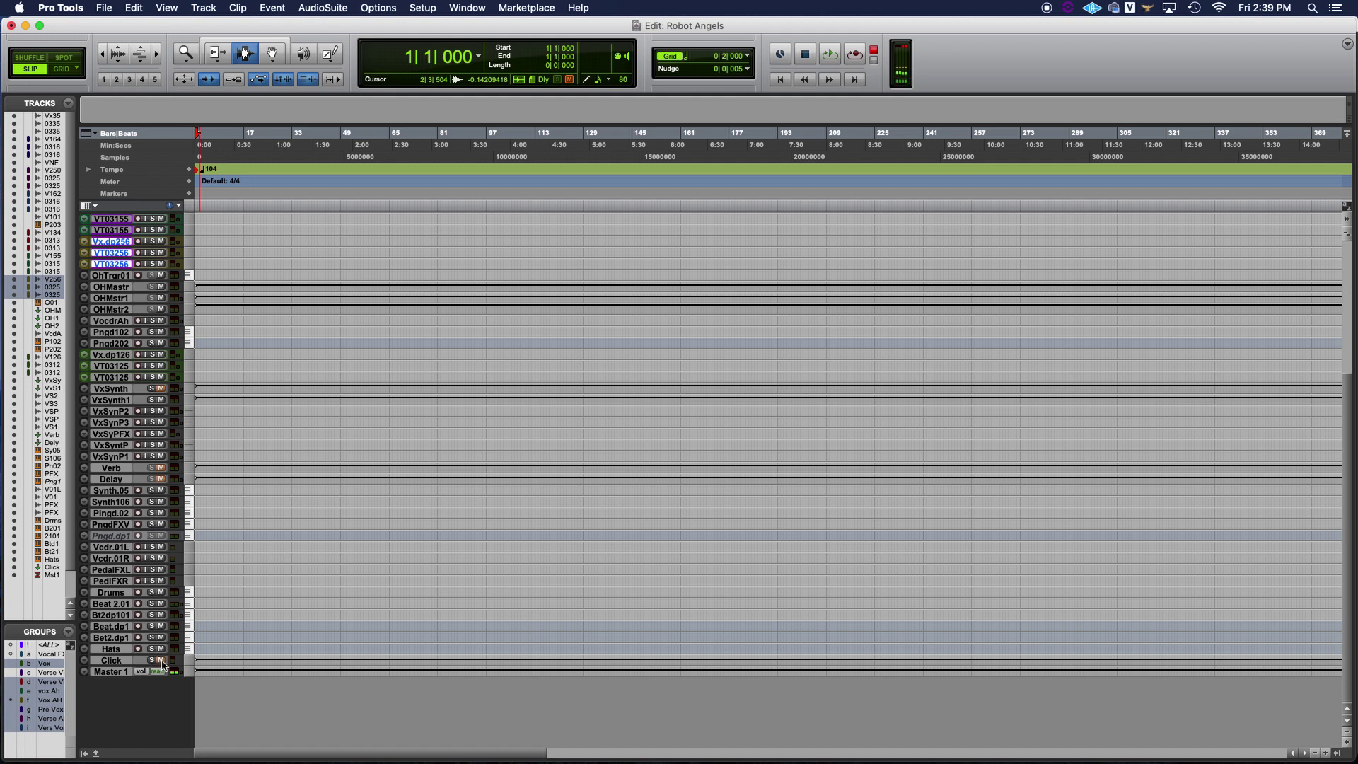
{"action": "key", "text": "super+s"}
Lower the Click track fader to -21.8 dB in the Mix window.
{"action": "key", "text": "super+equal"}
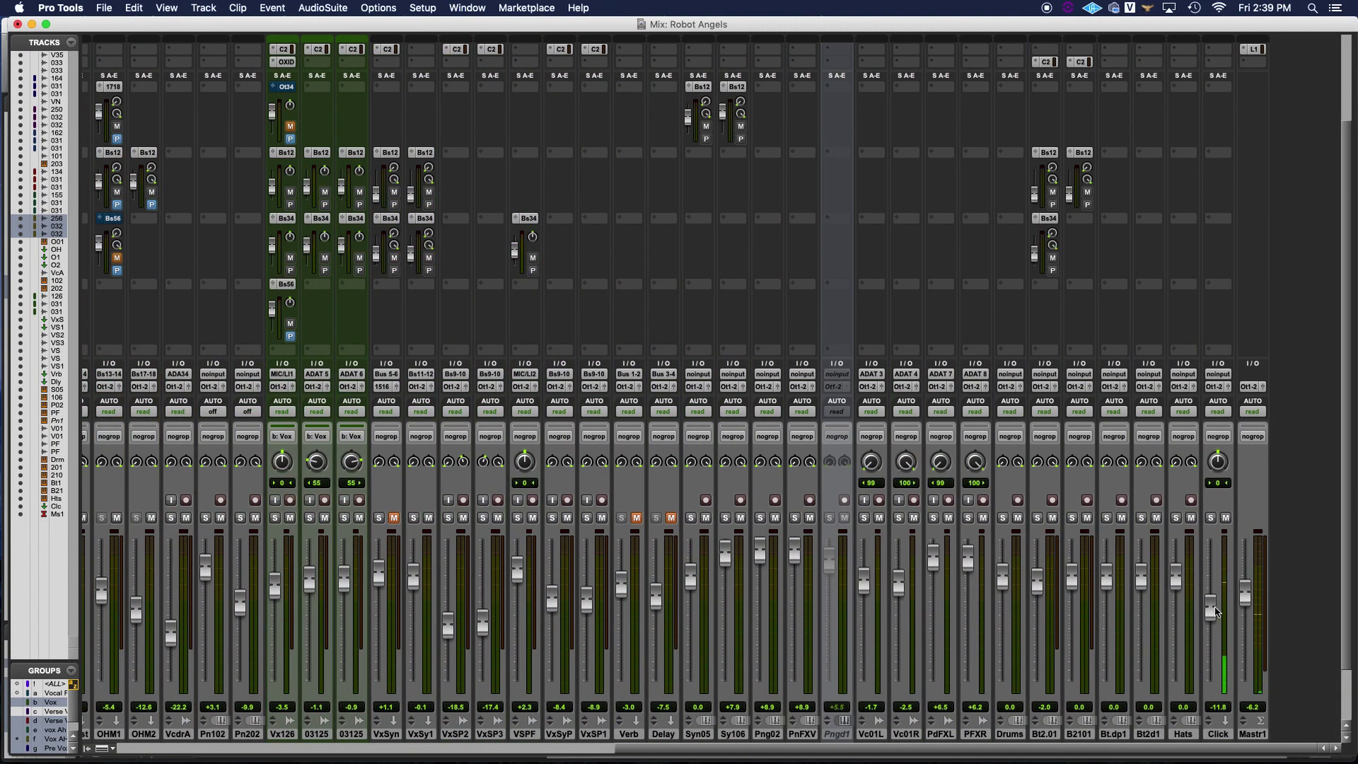
{"action": "left_click_drag", "start_coordinate": [1216, 612], "coordinate": [1217, 656]}
{"action": "key", "text": "super+equal"}
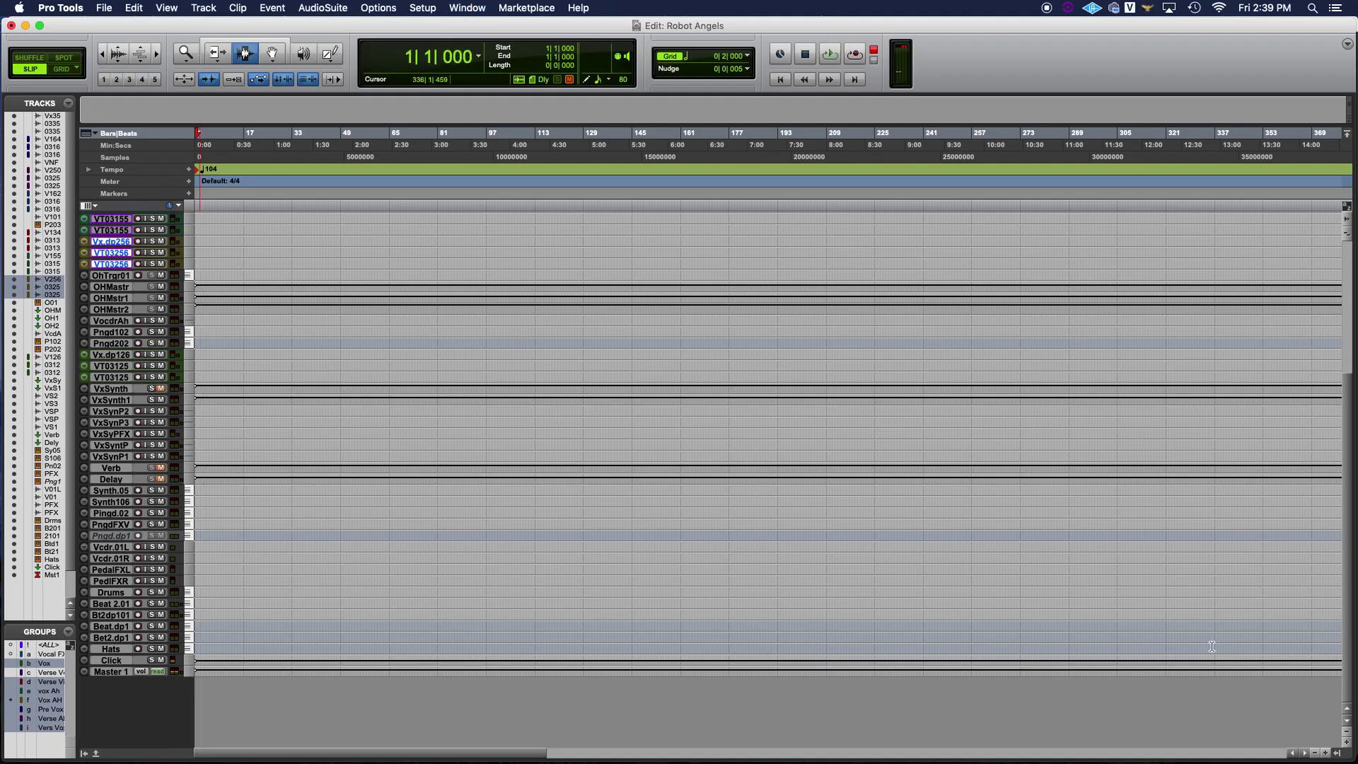
Record a short take onto the lead vocal, harmony and vocoder tracks, then stop.
{"action": "key", "text": "super+space"}
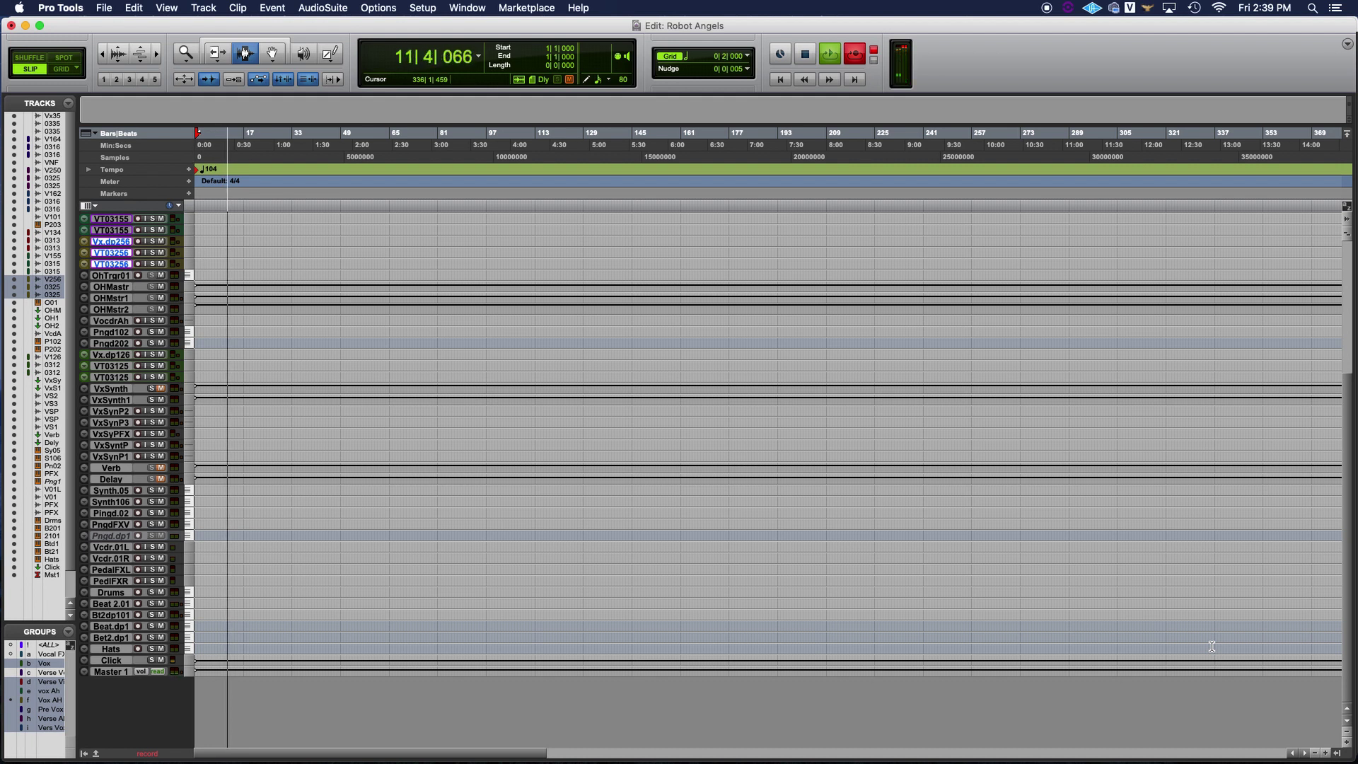
{"action": "key", "text": "space"}
{"action": "scroll", "coordinate": [1012, 538], "scroll_direction": "up", "scroll_amount": 5}
{"action": "key", "text": "shift+r"}
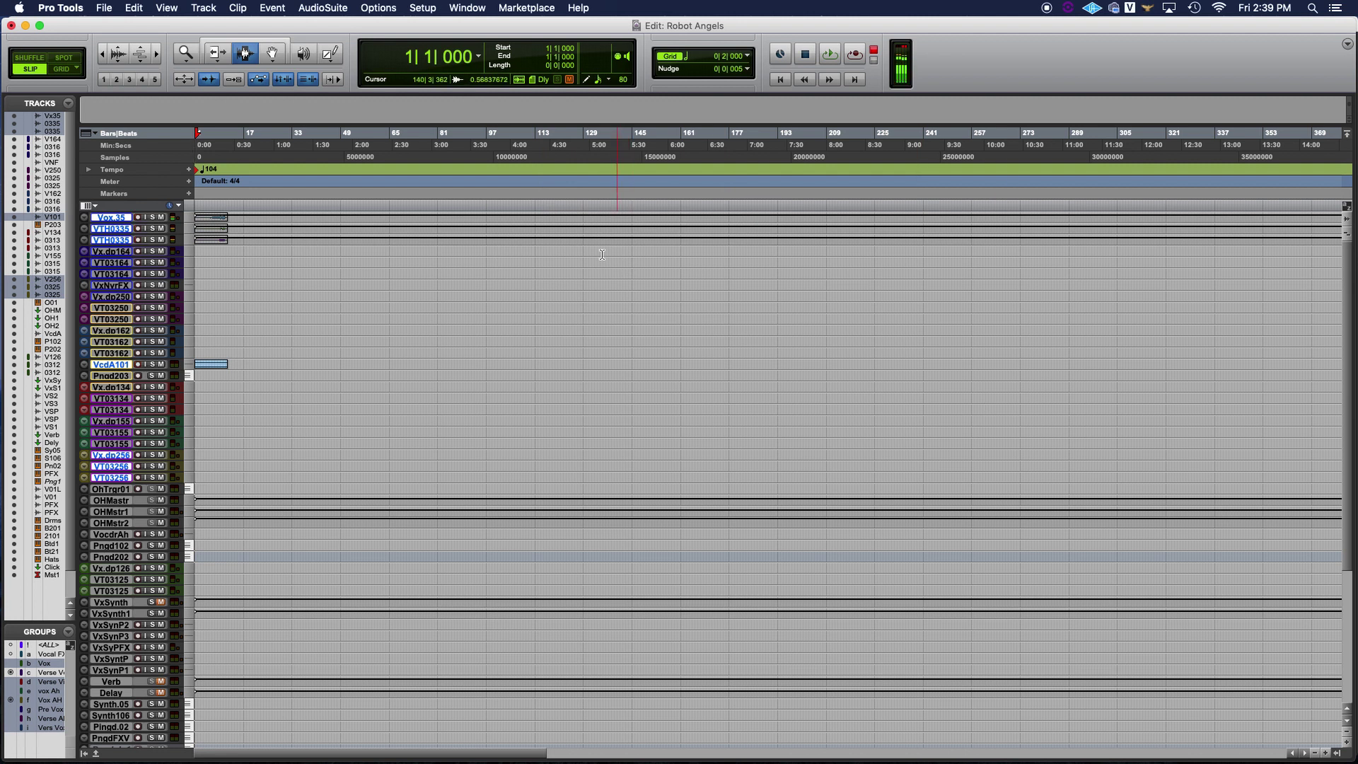
Enlarge Vox.35 and both harmony tracks, with VTHrmny.03R35 at medium height.
{"action": "left_click", "coordinate": [189, 218]}
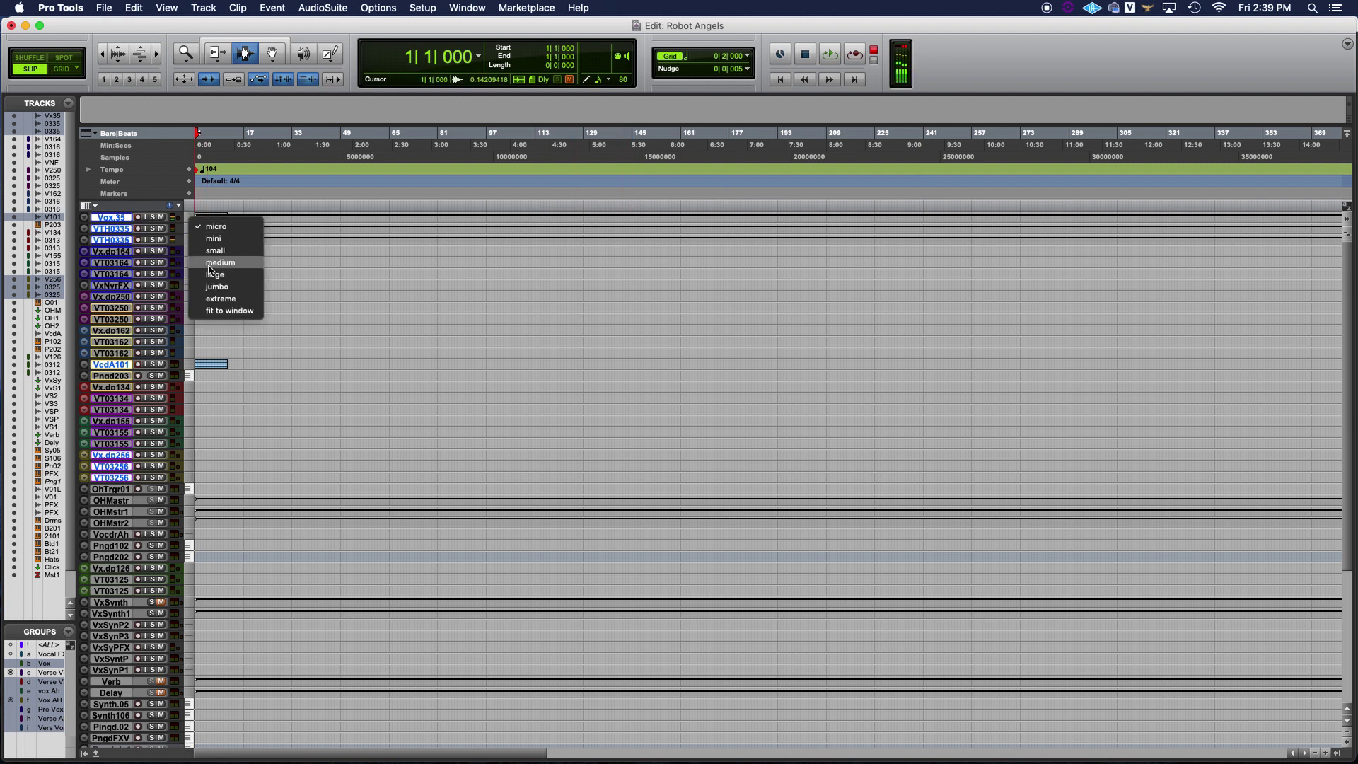
{"action": "left_click", "coordinate": [212, 264]}
{"action": "left_click", "coordinate": [191, 288]}
{"action": "left_click", "coordinate": [212, 327]}
{"action": "left_click", "coordinate": [189, 356]}
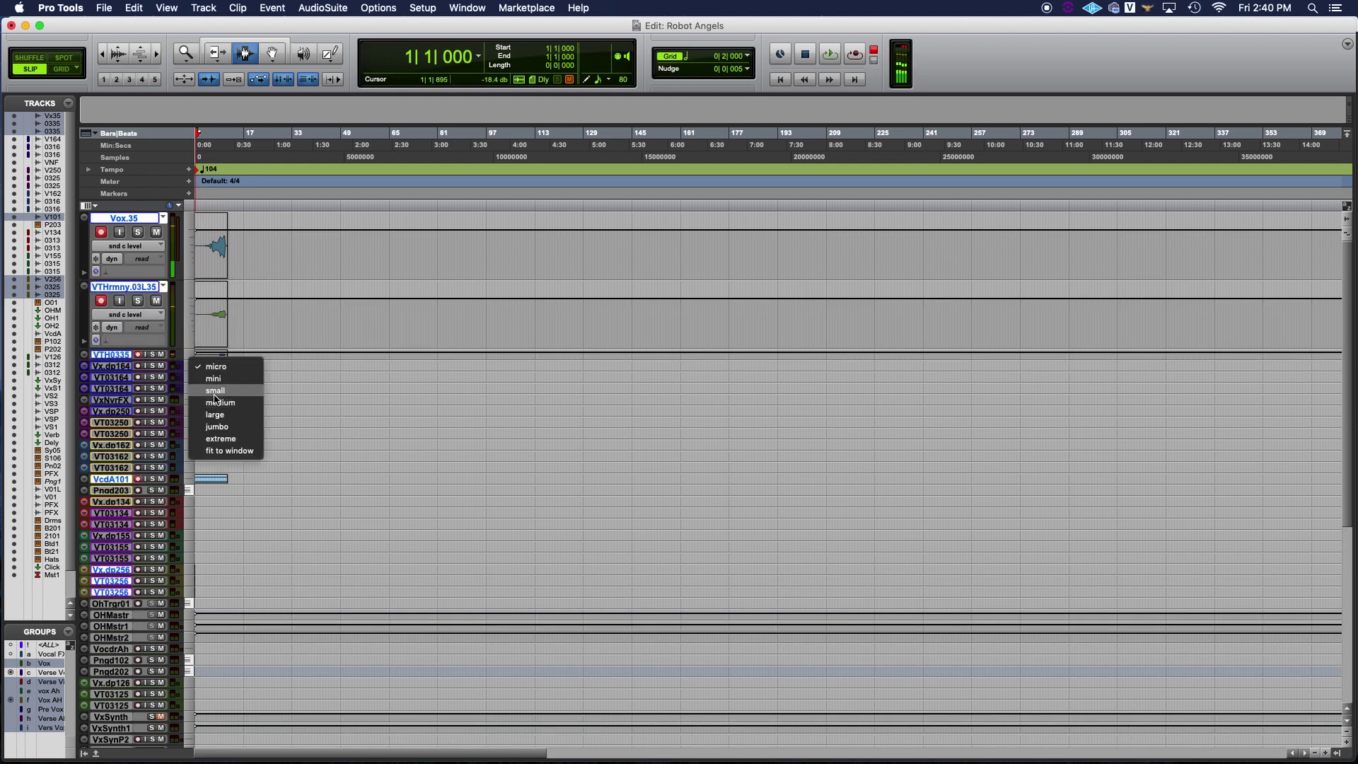
{"action": "left_click", "coordinate": [212, 389]}
{"action": "left_click", "coordinate": [189, 366]}
{"action": "left_click", "coordinate": [206, 382]}
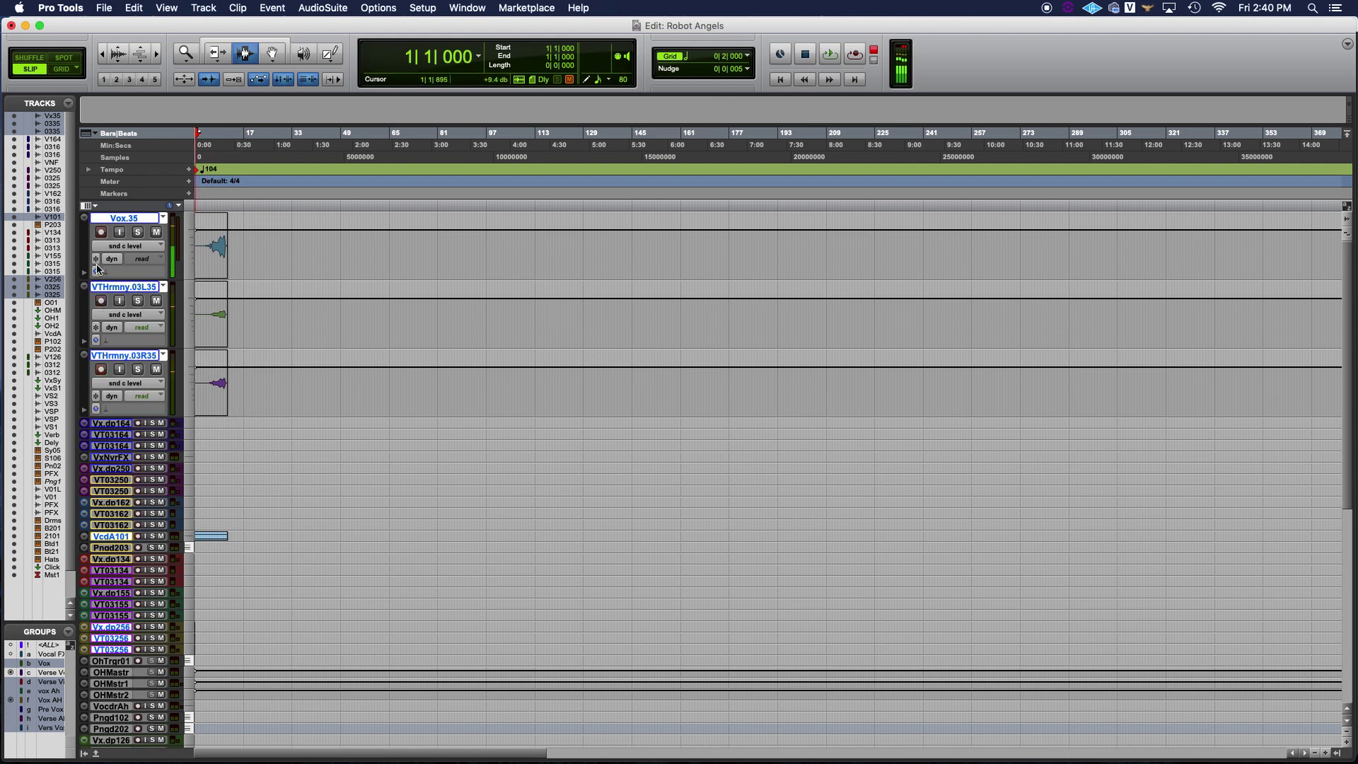
Mute VTHrmny.03L35 and 03R35, audition from bar 6, and drag the piano guide upward.
{"action": "left_click", "coordinate": [156, 301]}
{"action": "left_click", "coordinate": [157, 369]}
{"action": "left_click", "coordinate": [216, 225]}
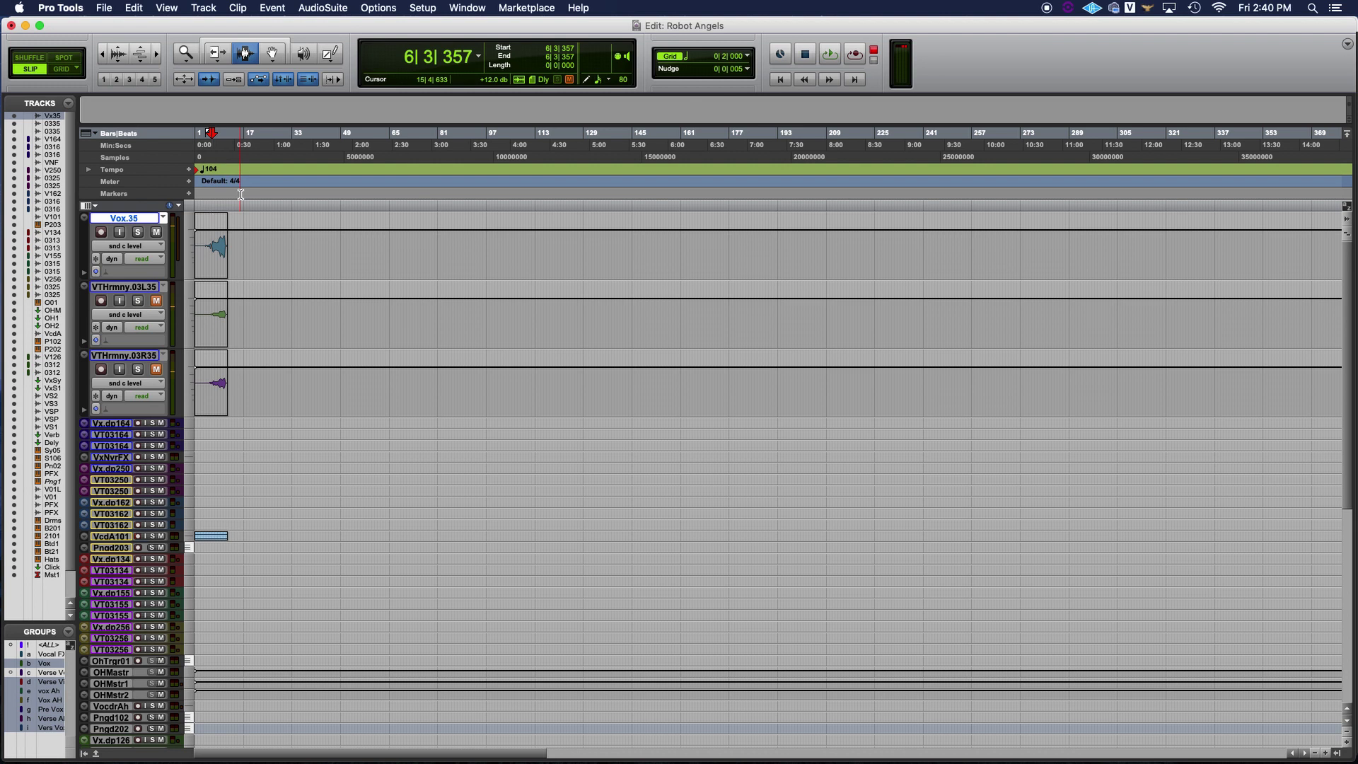
{"action": "key", "text": "space"}
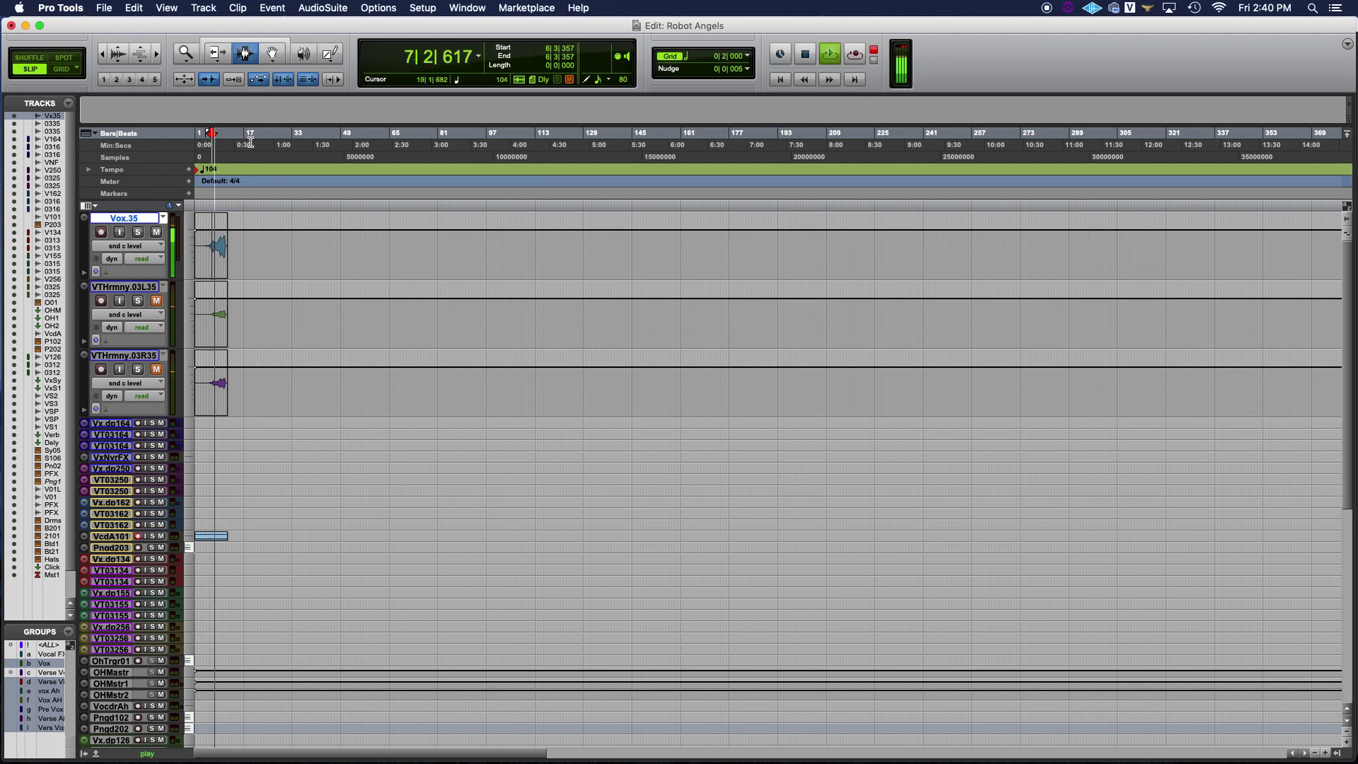
{"action": "scroll", "coordinate": [220, 514], "scroll_direction": "down", "scroll_amount": 10}
{"action": "scroll", "coordinate": [220, 514], "scroll_direction": "up", "scroll_amount": 15}
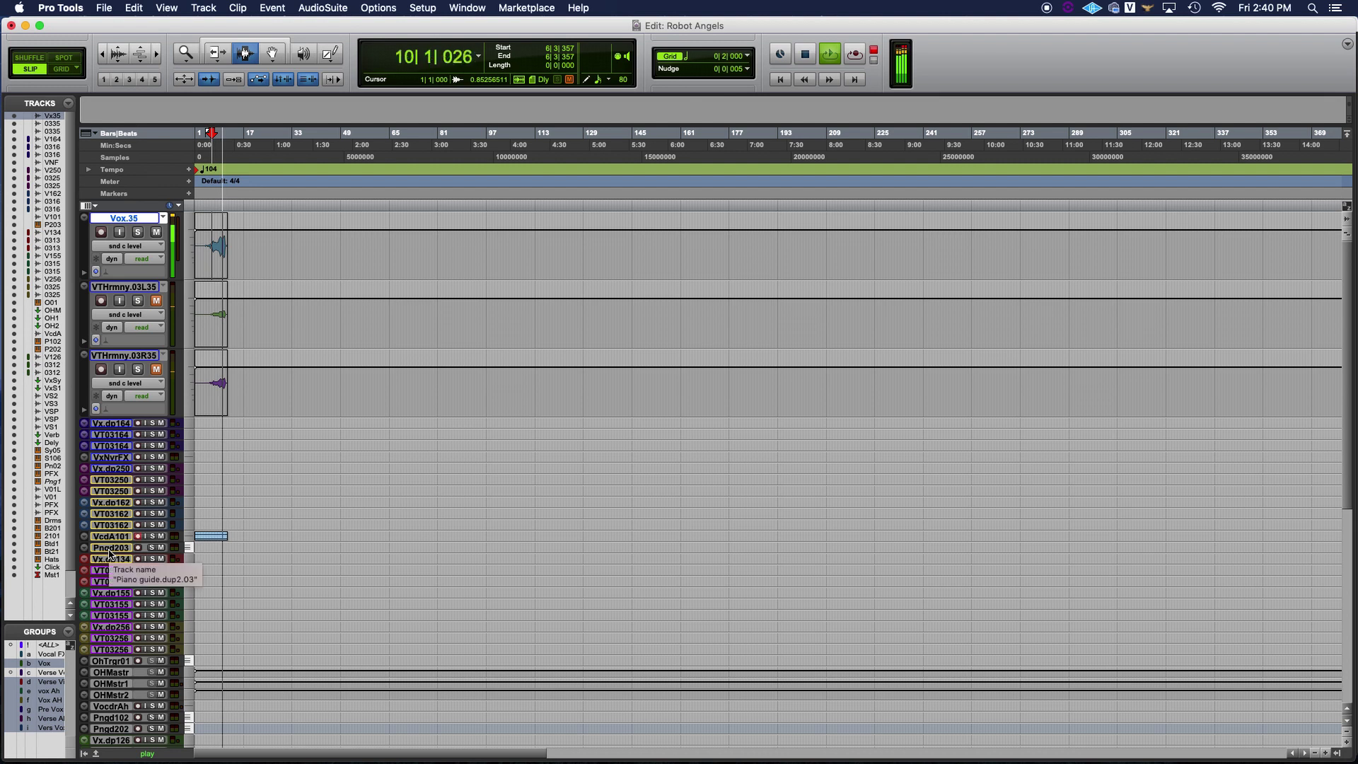
{"action": "key", "text": "space"}
{"action": "left_click_drag", "start_coordinate": [111, 550], "coordinate": [109, 423]}
Set the Pianogd.dp2.03 track to medium height and bring up the Mix window.
{"action": "left_click", "coordinate": [189, 423]}
{"action": "left_click", "coordinate": [238, 470]}
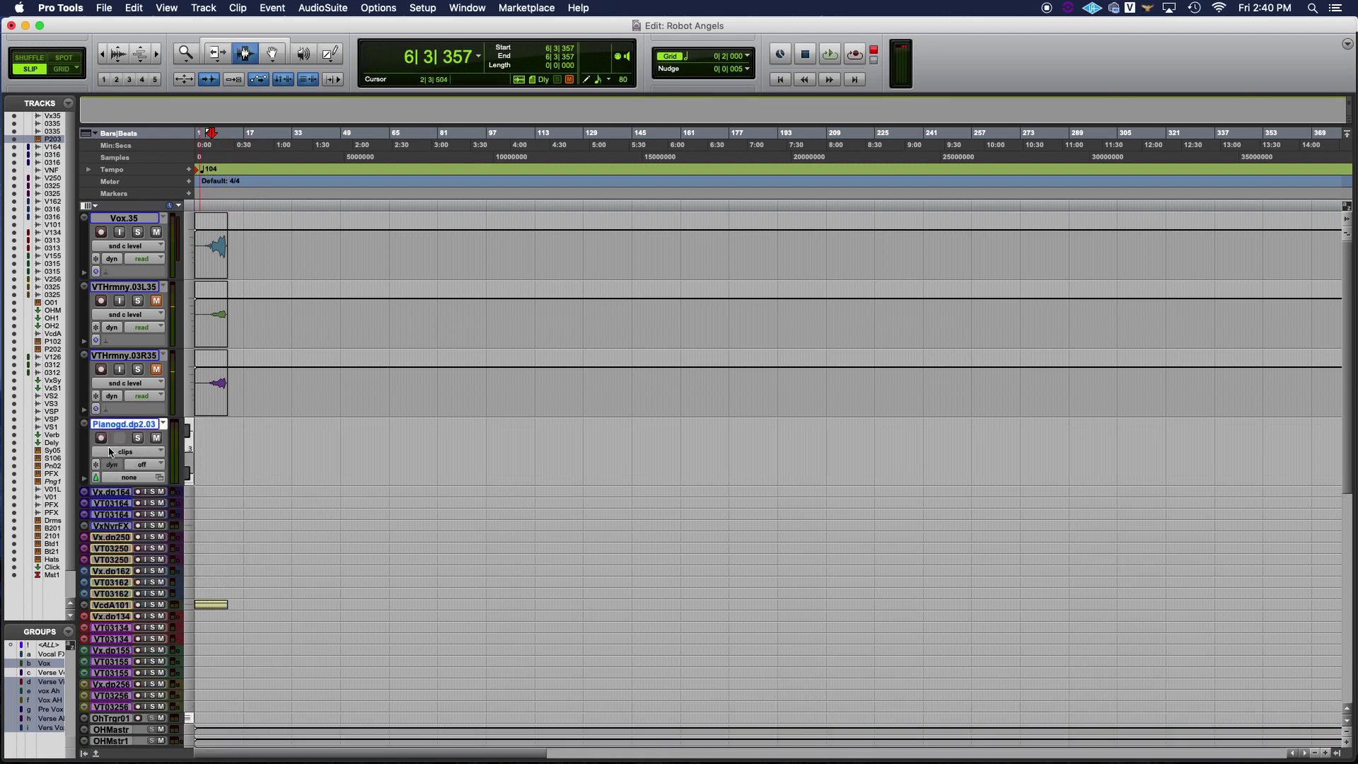
{"action": "key", "text": "super+equal"}
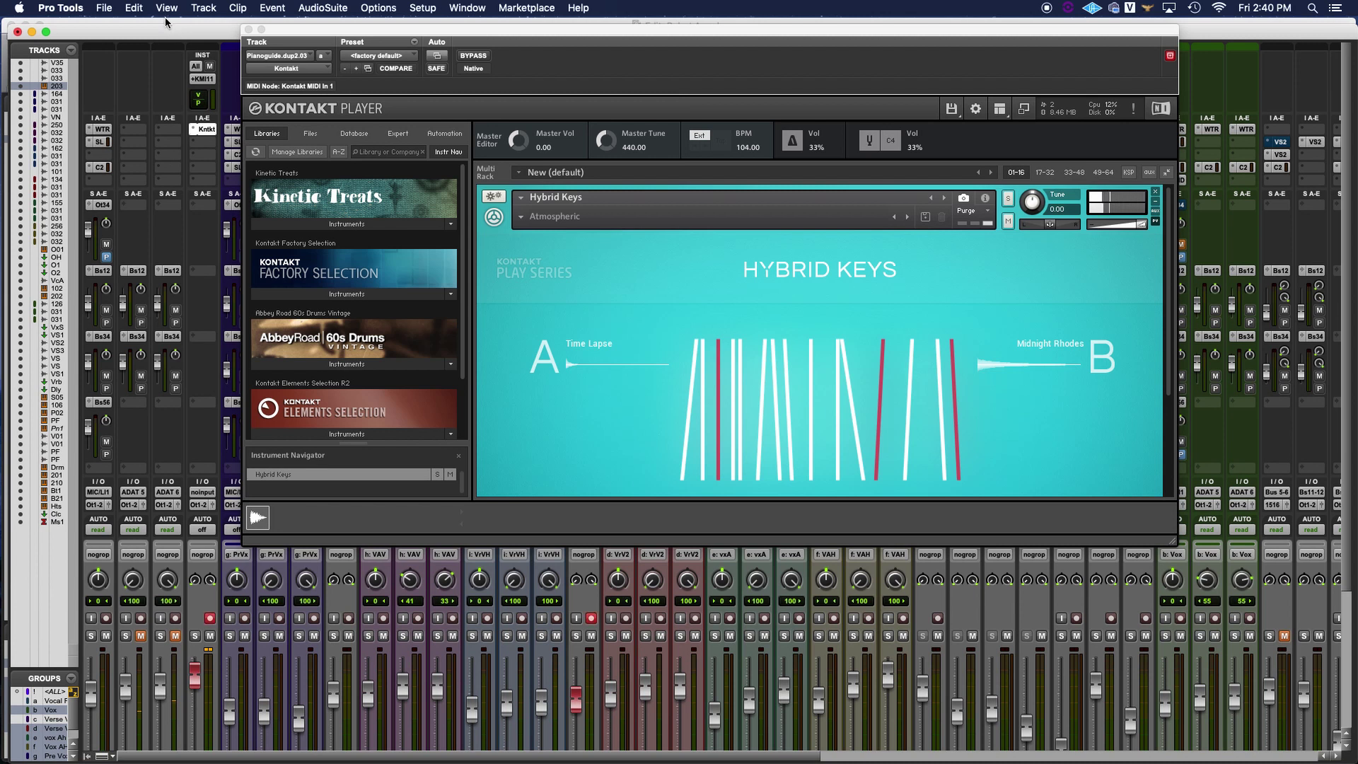
Show Vox.35 as a waveform and zoom in on the opening bars.
{"action": "key", "text": "super+equal"}
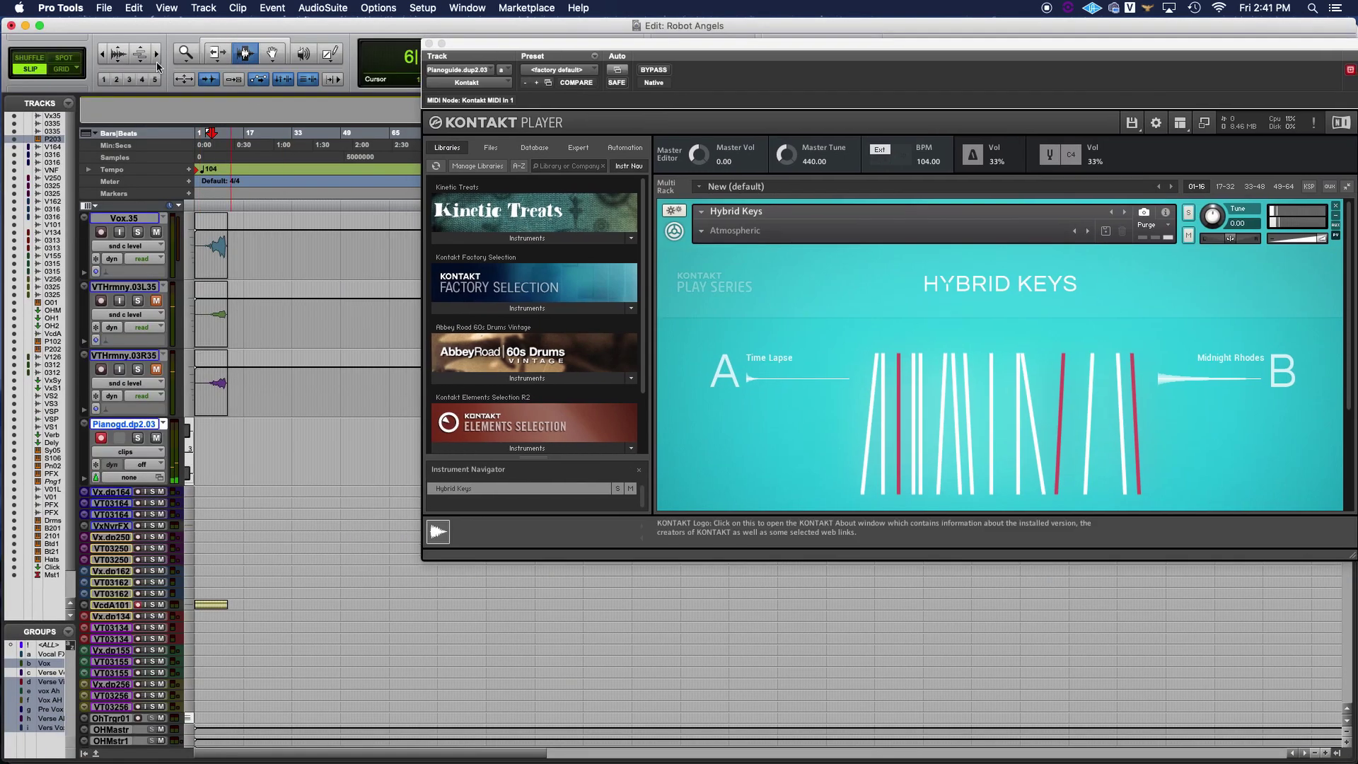
{"action": "left_click", "coordinate": [157, 54]}
{"action": "left_click", "coordinate": [135, 246]}
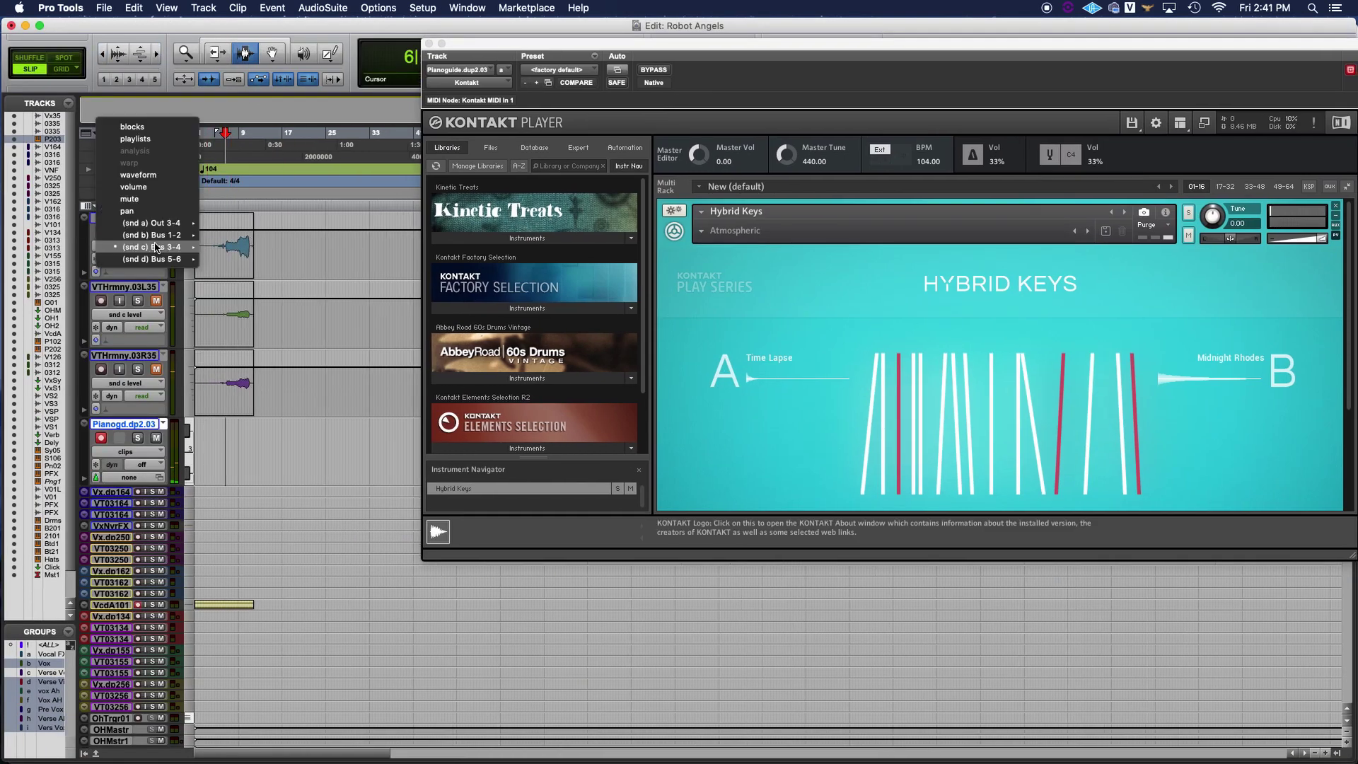
{"action": "left_click", "coordinate": [157, 177]}
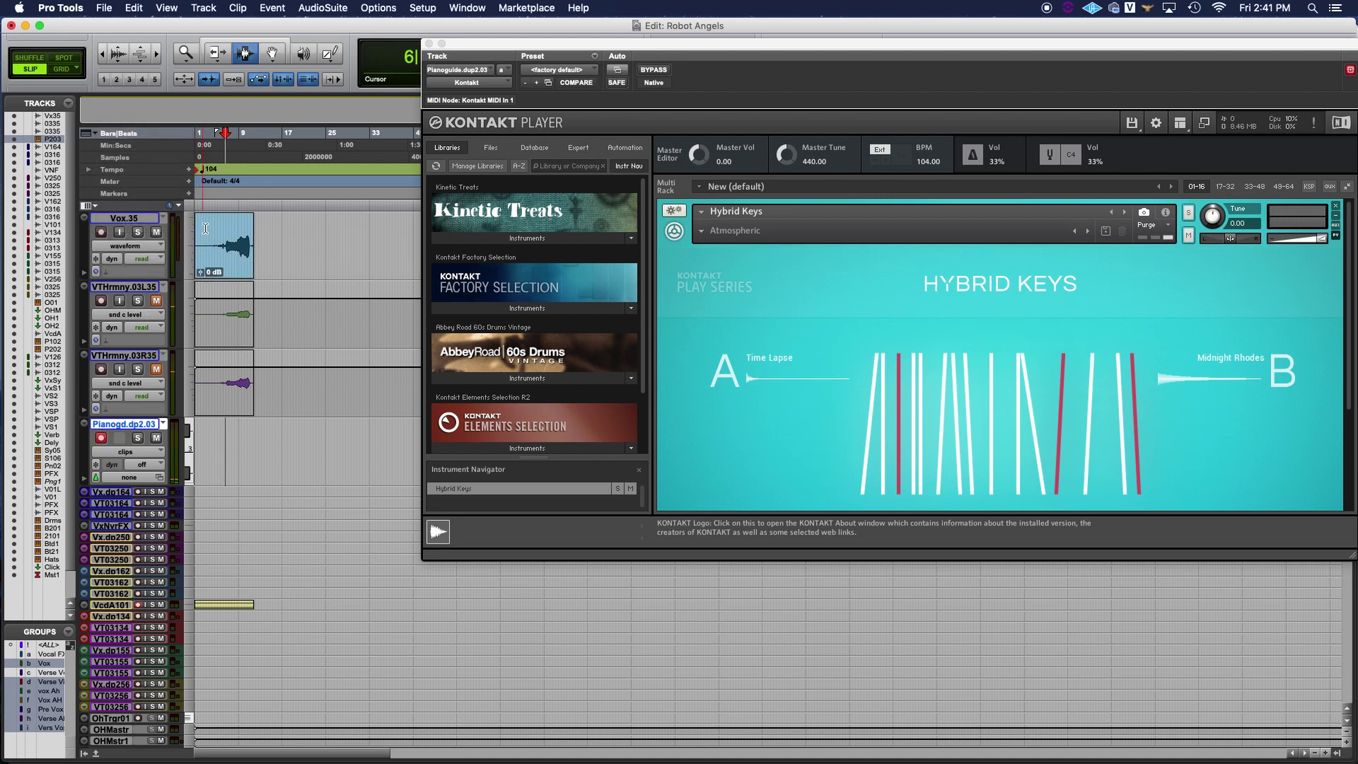
{"action": "left_click", "coordinate": [155, 54]}
{"action": "left_click", "coordinate": [156, 54]}
{"action": "left_click", "coordinate": [155, 55]}
Move the Kontakt window aside and play the session from bar 6.
{"action": "left_click_drag", "start_coordinate": [453, 43], "coordinate": [759, 75]}
{"action": "key", "text": "space"}
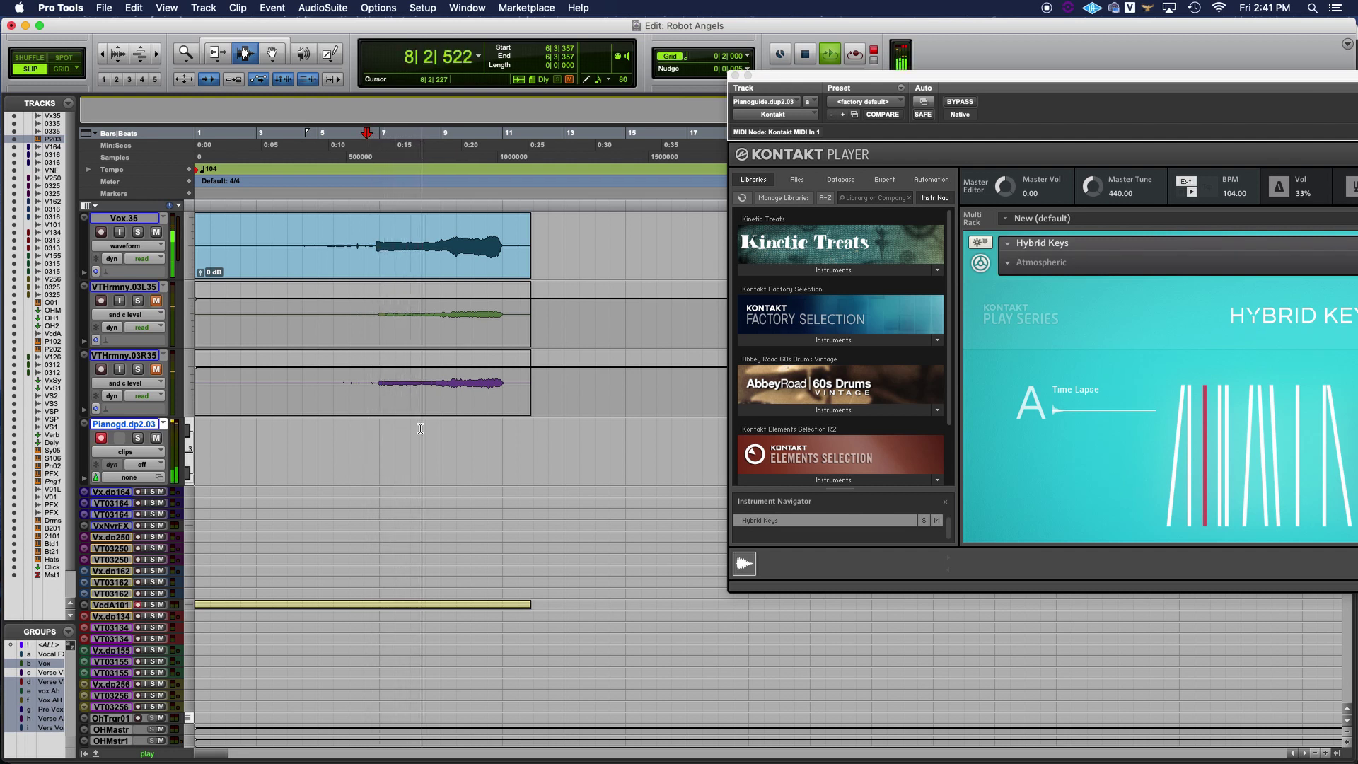
{"action": "key", "text": "super+equal"}
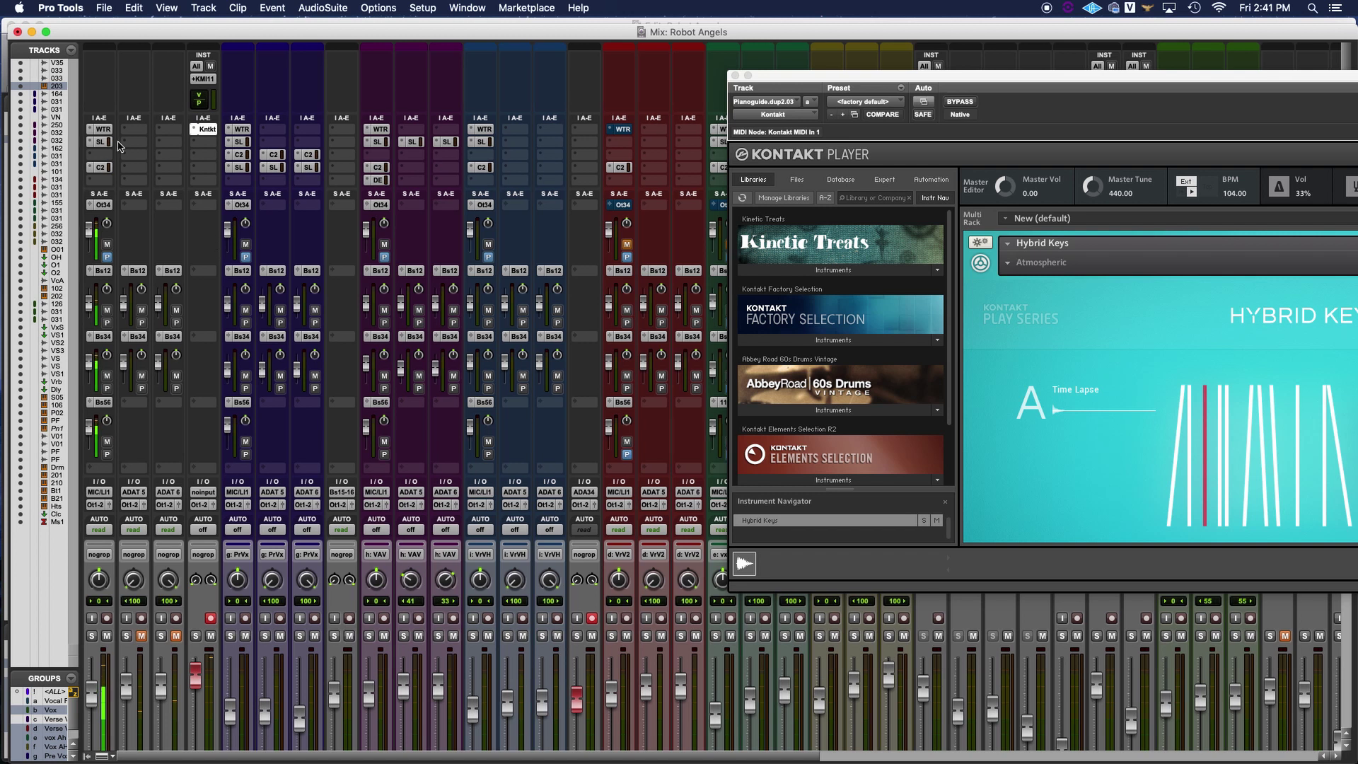
{"action": "key", "text": "super+equal"}
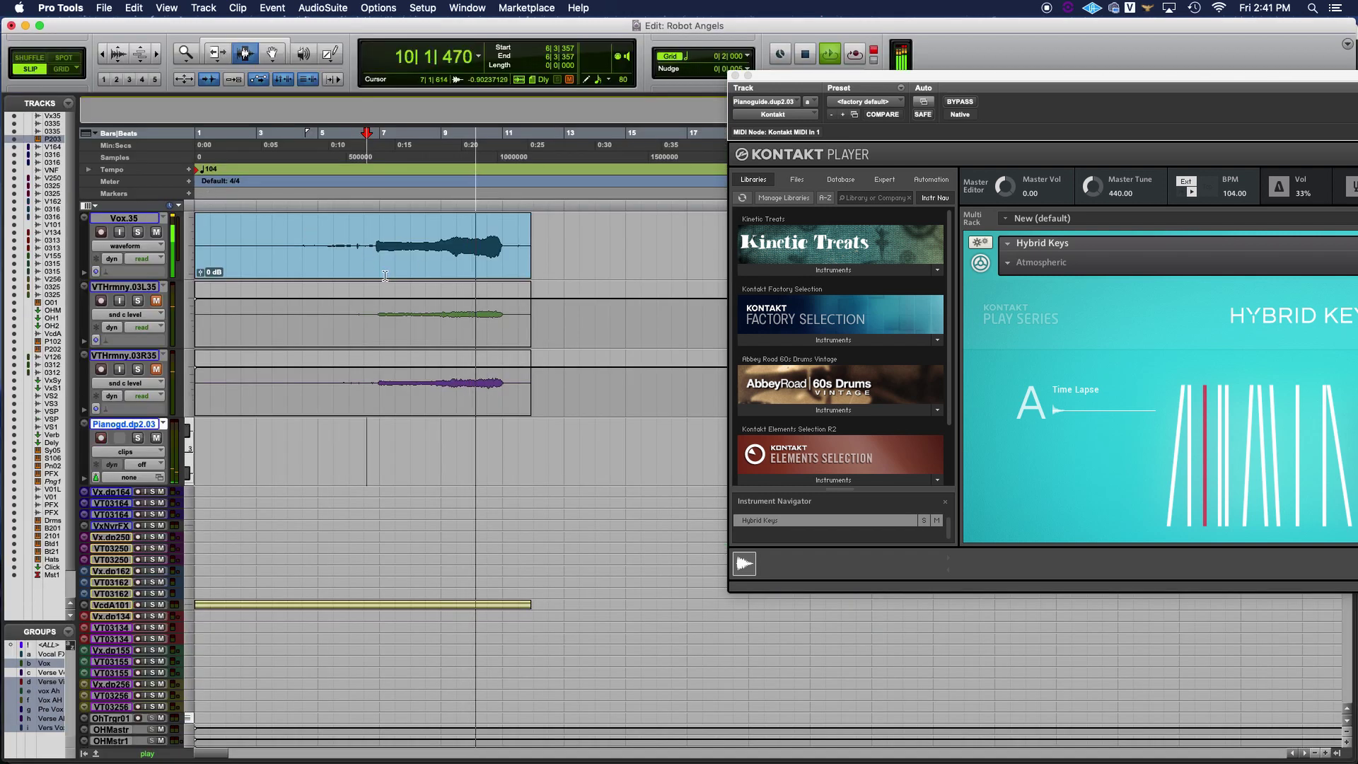
{"action": "key", "text": "space"}
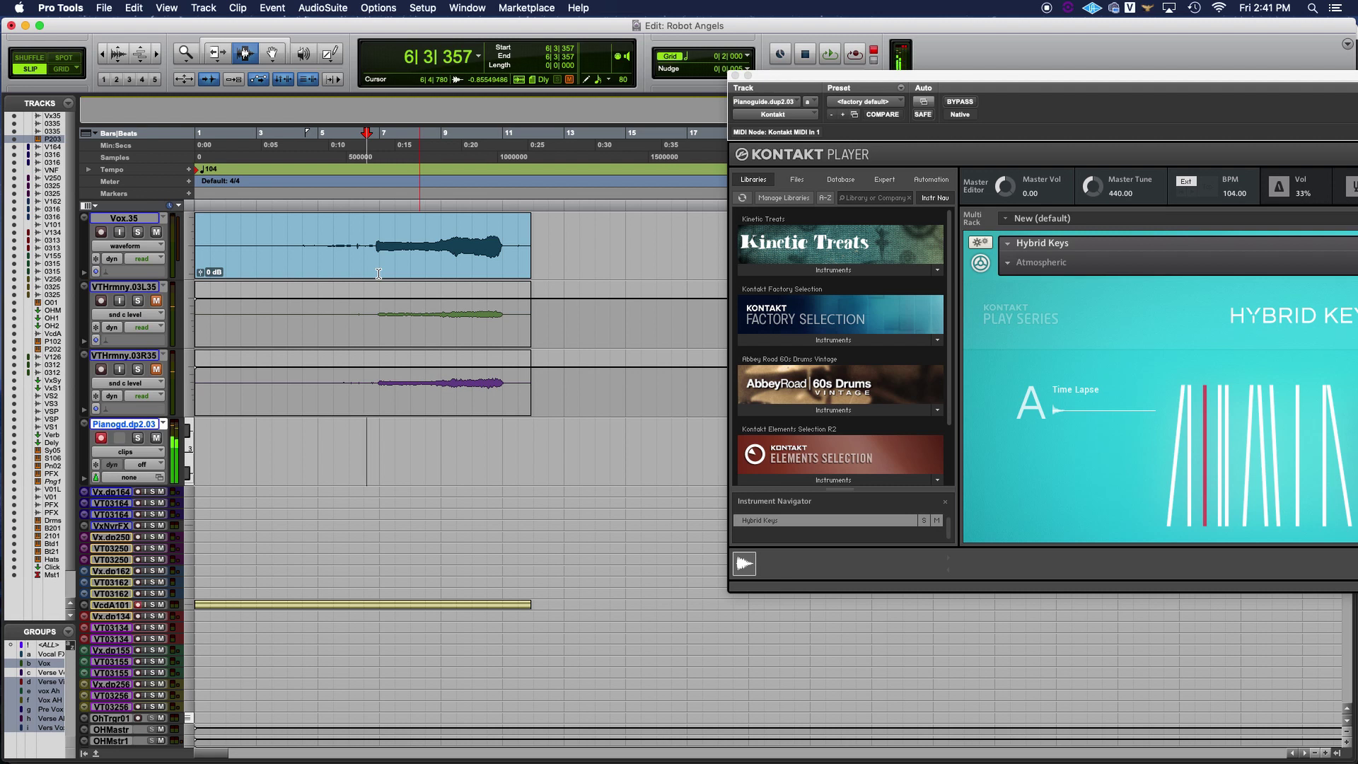
{"action": "key", "text": "space"}
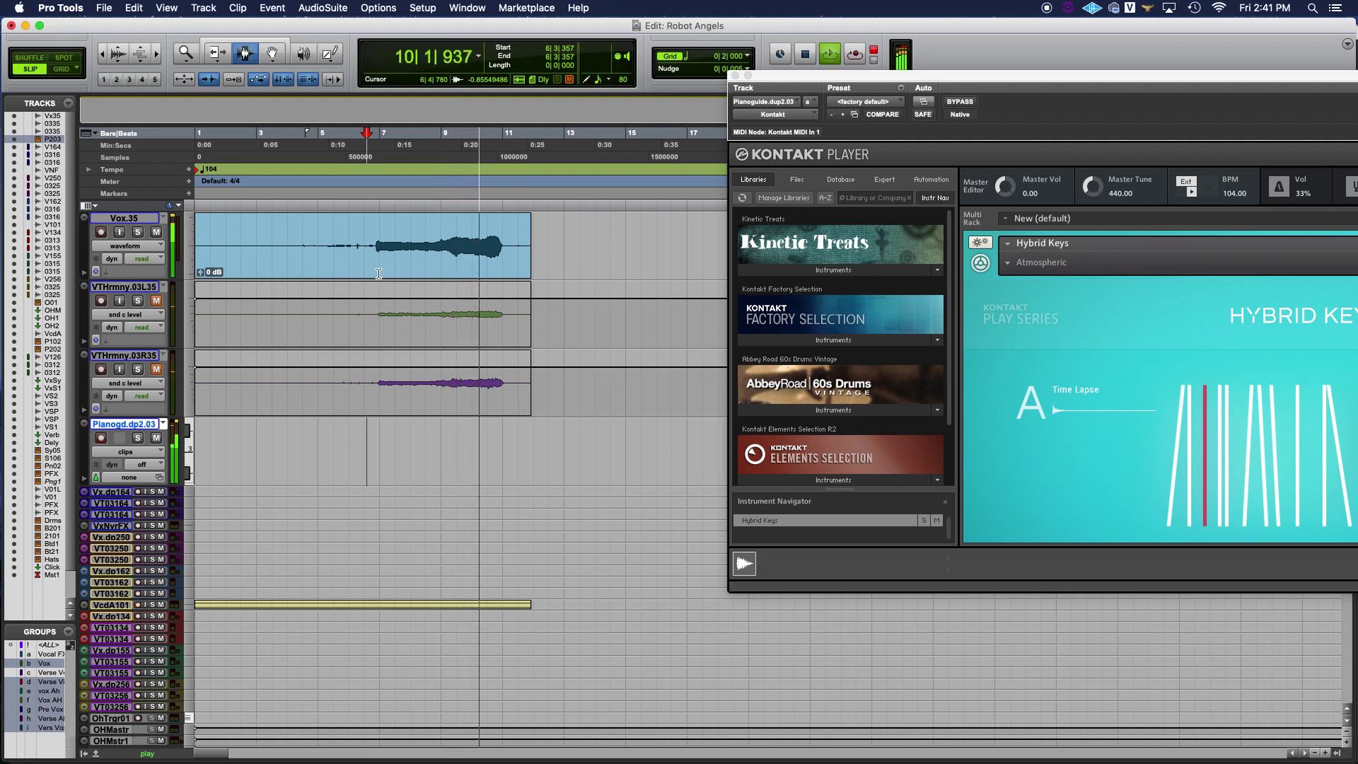
Stop playback and return to the Edit window with the Pianogd track in view.
{"action": "key", "text": "space"}
{"action": "scroll", "coordinate": [378, 318], "scroll_direction": "down", "scroll_amount": 3}
{"action": "scroll", "coordinate": [377, 318], "scroll_direction": "down", "scroll_amount": 5}
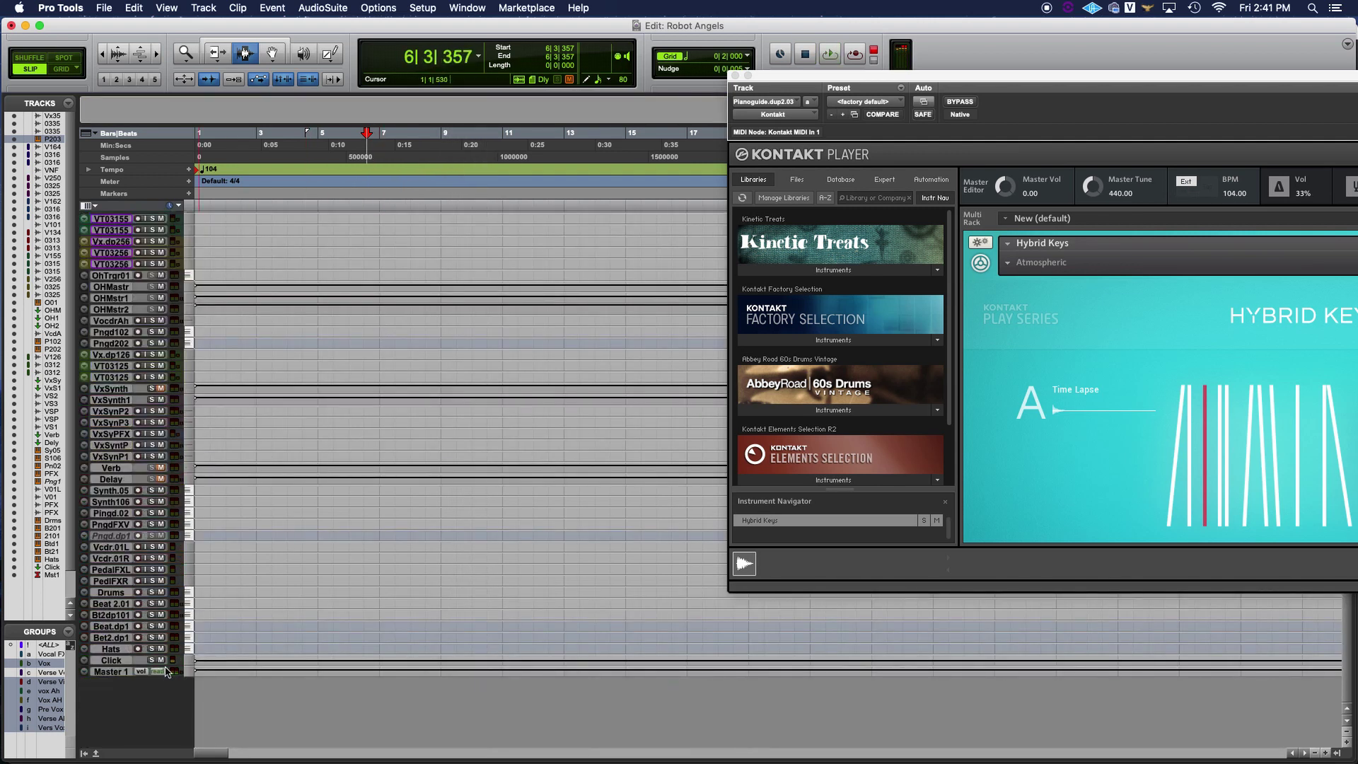
{"action": "key", "text": "super+equal"}
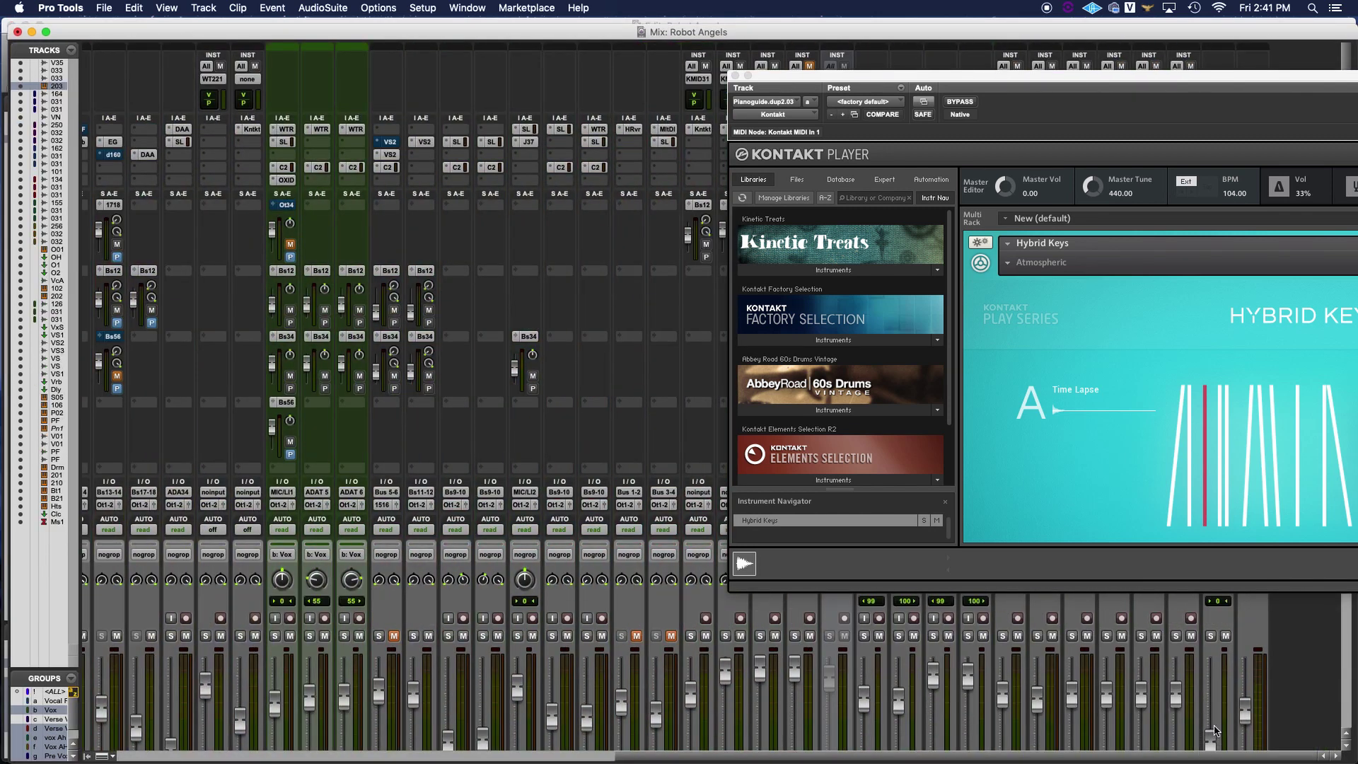
{"action": "key", "text": "super+equal"}
{"action": "scroll", "coordinate": [273, 233], "scroll_direction": "up", "scroll_amount": 5}
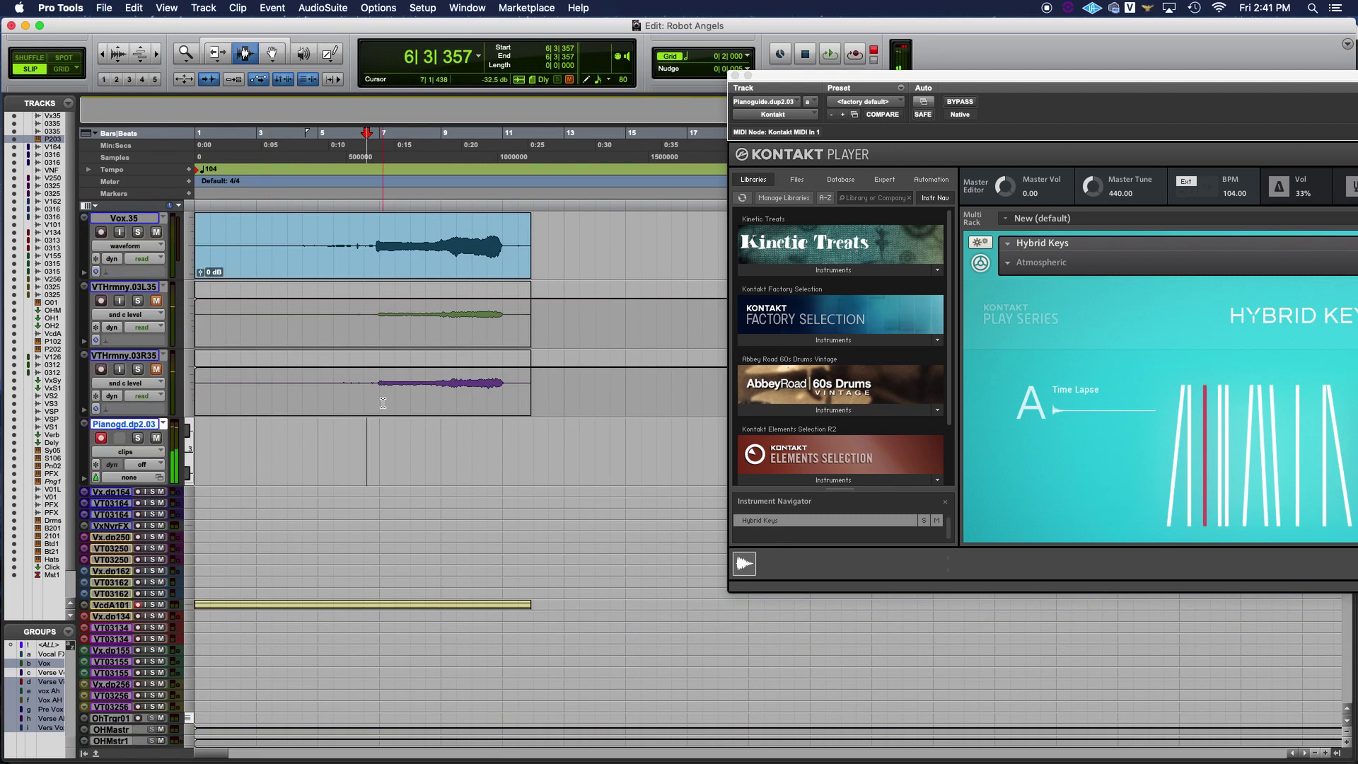
Record a MIDI guide take on Pianogd.dp2.03, undo it, and start a second take.
{"action": "key", "text": "super+space"}
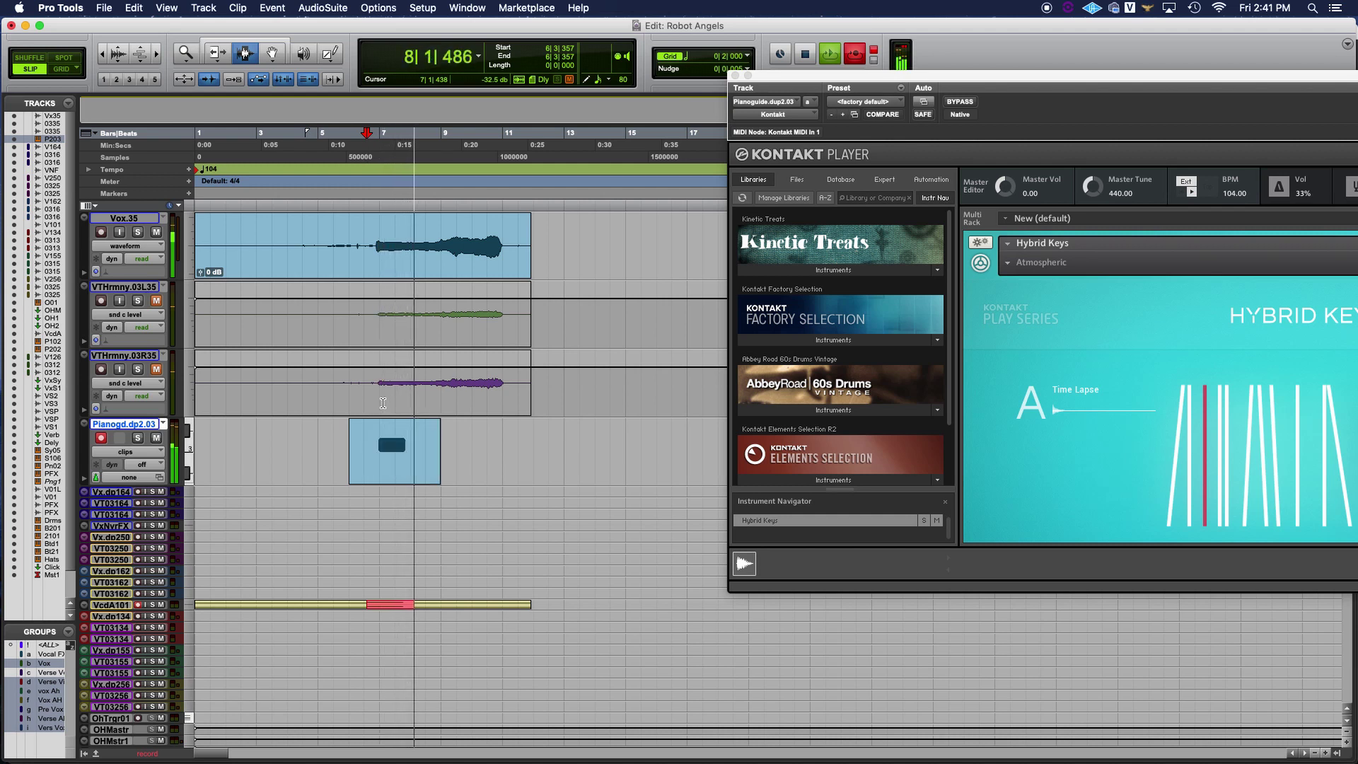
{"action": "key", "text": "space"}
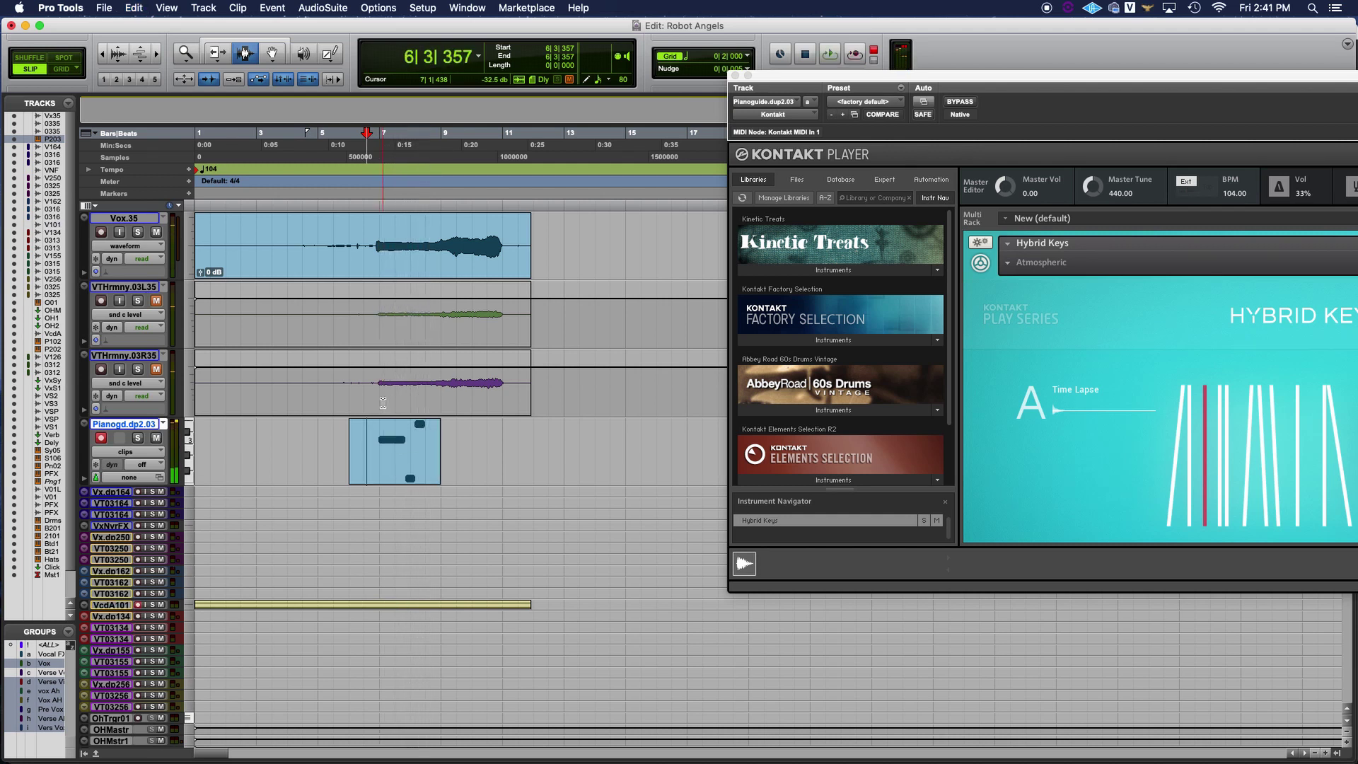
{"action": "key", "text": "super+z"}
{"action": "key", "text": "super+space"}
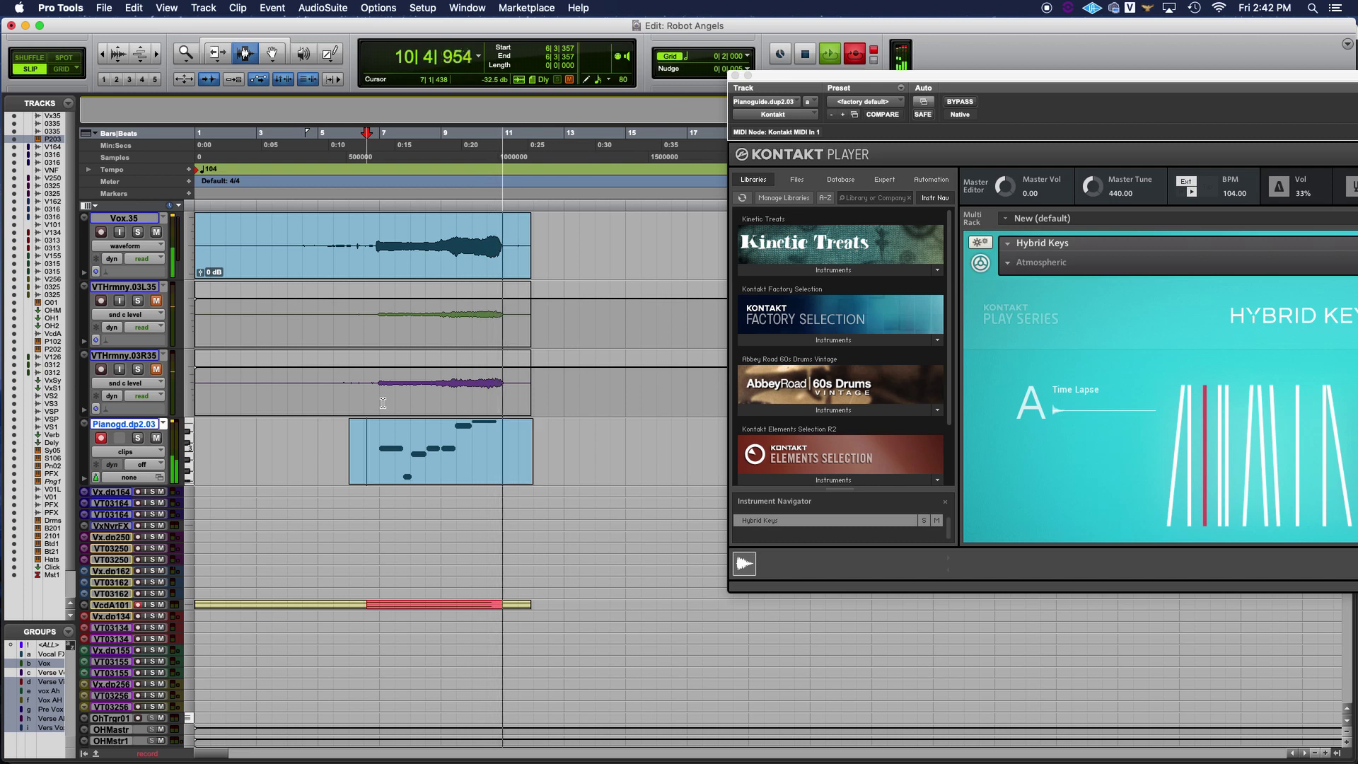
Keep the new MIDI clip and open Waves Tune Real-Time on Vox.35 in the mixer.
{"action": "key", "text": "space"}
{"action": "key", "text": "super+equal"}
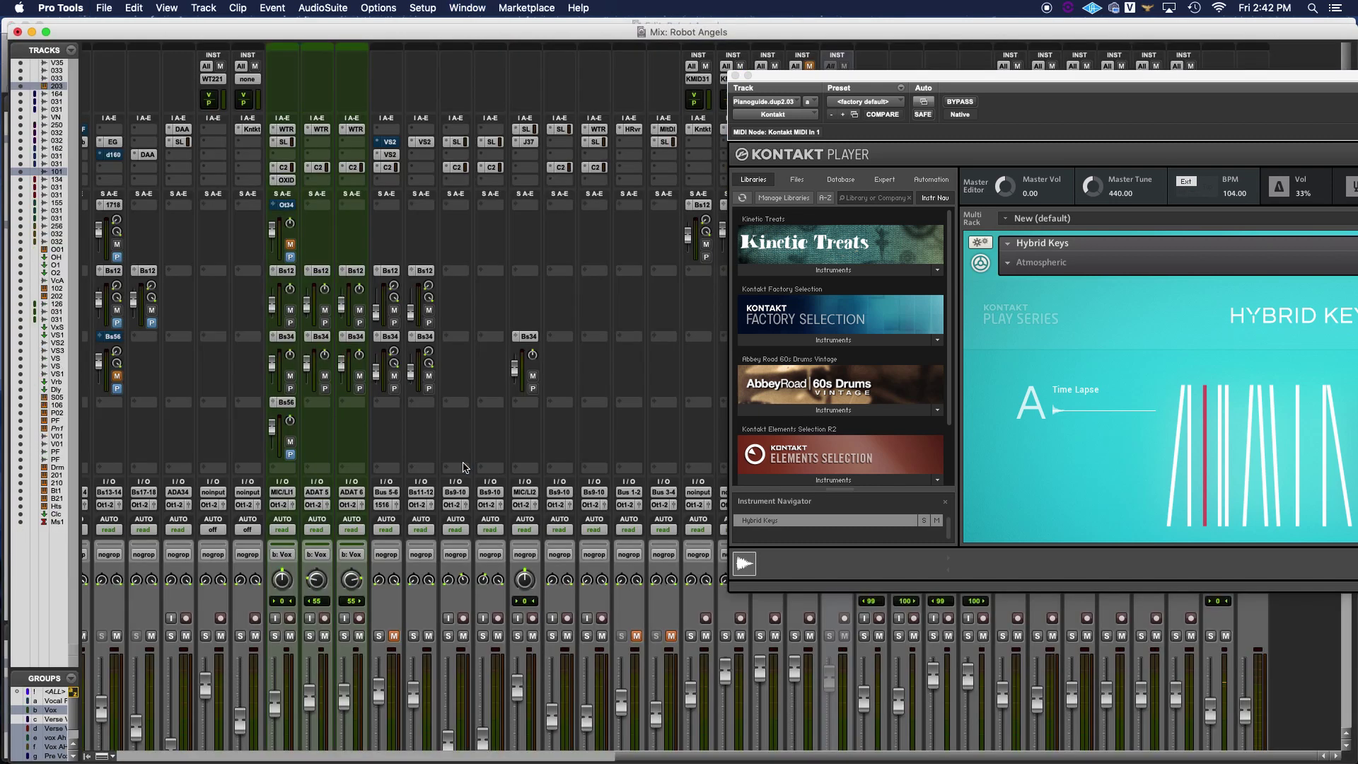
{"action": "scroll", "coordinate": [158, 269], "scroll_direction": "right", "scroll_amount": 10}
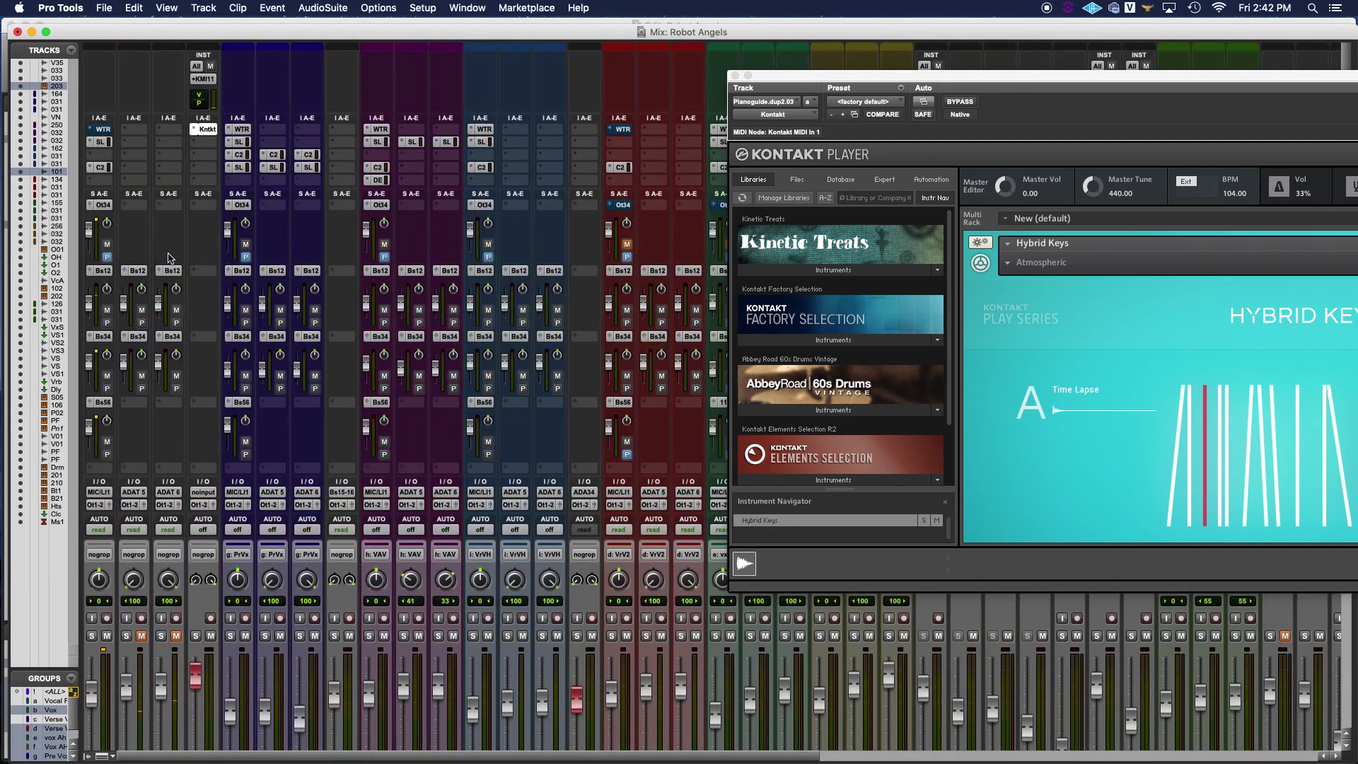
{"action": "left_click", "coordinate": [102, 129]}
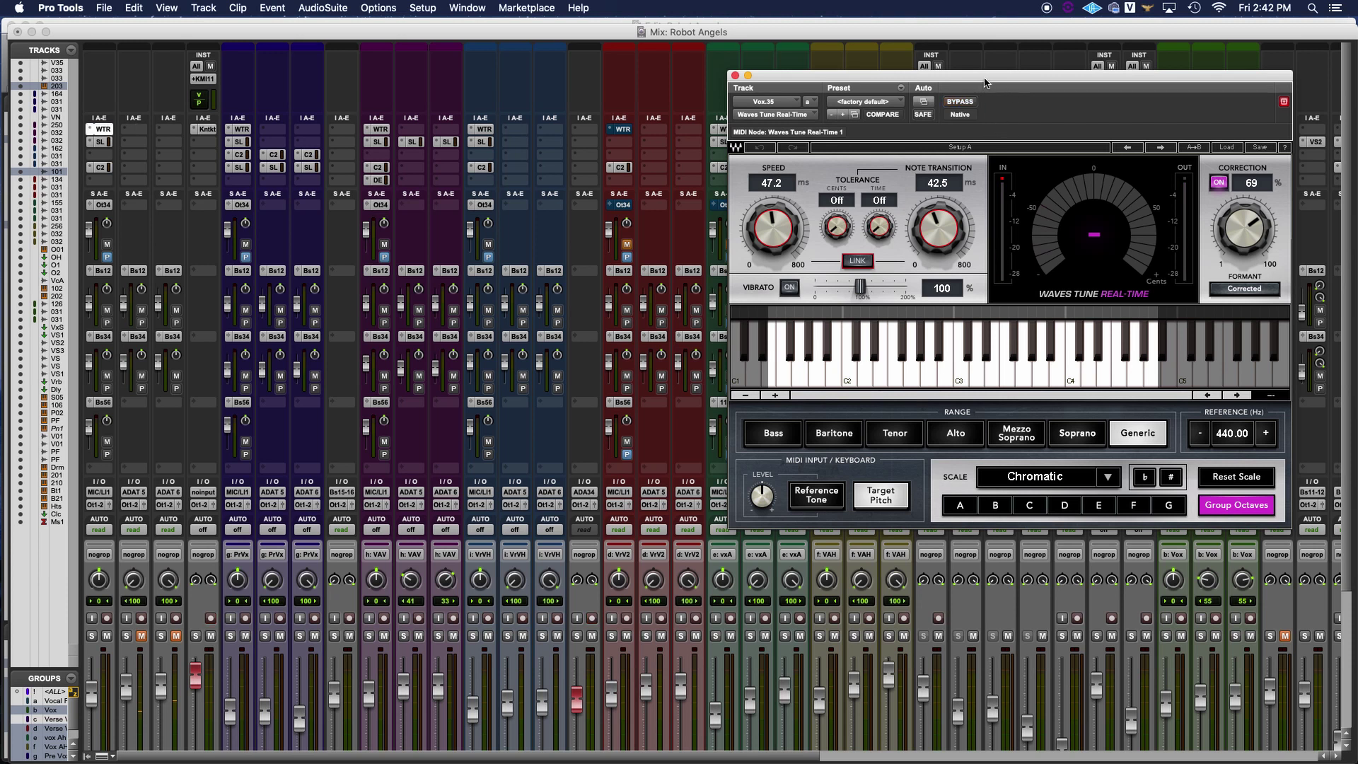
{"action": "left_click_drag", "start_coordinate": [987, 83], "coordinate": [370, 49]}
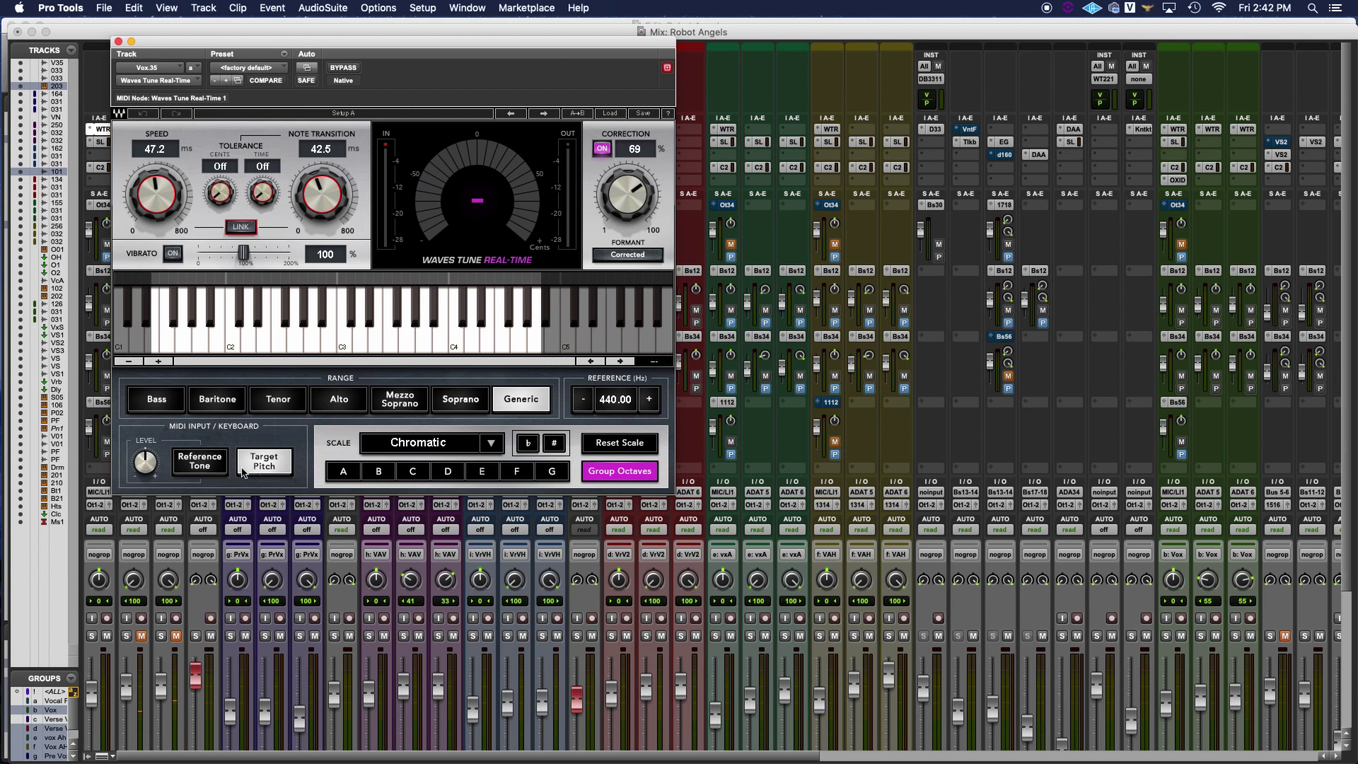
Enable Target Pitch as Waves Tune's MIDI input and reposition its window.
{"action": "left_click", "coordinate": [256, 470]}
{"action": "left_click_drag", "start_coordinate": [319, 56], "coordinate": [363, 132]}
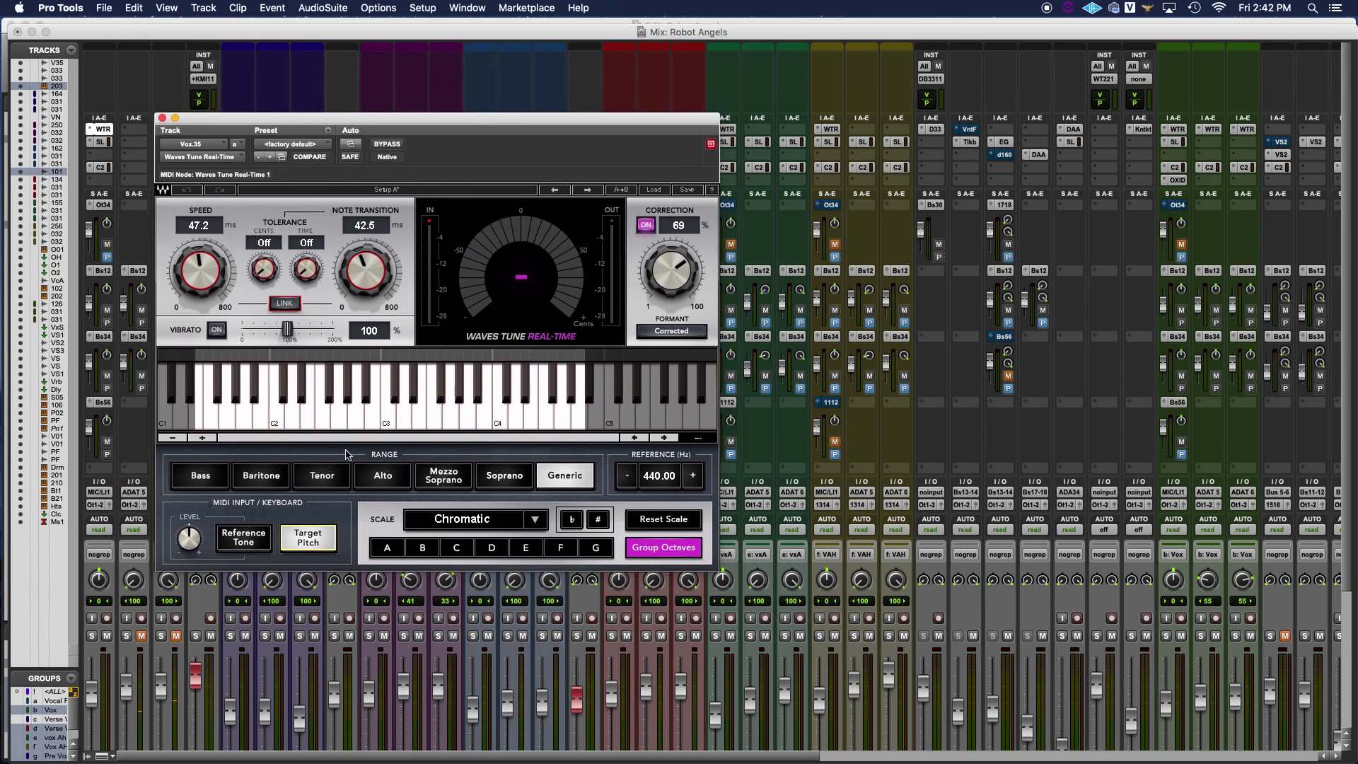
{"action": "left_click_drag", "start_coordinate": [188, 121], "coordinate": [473, 99]}
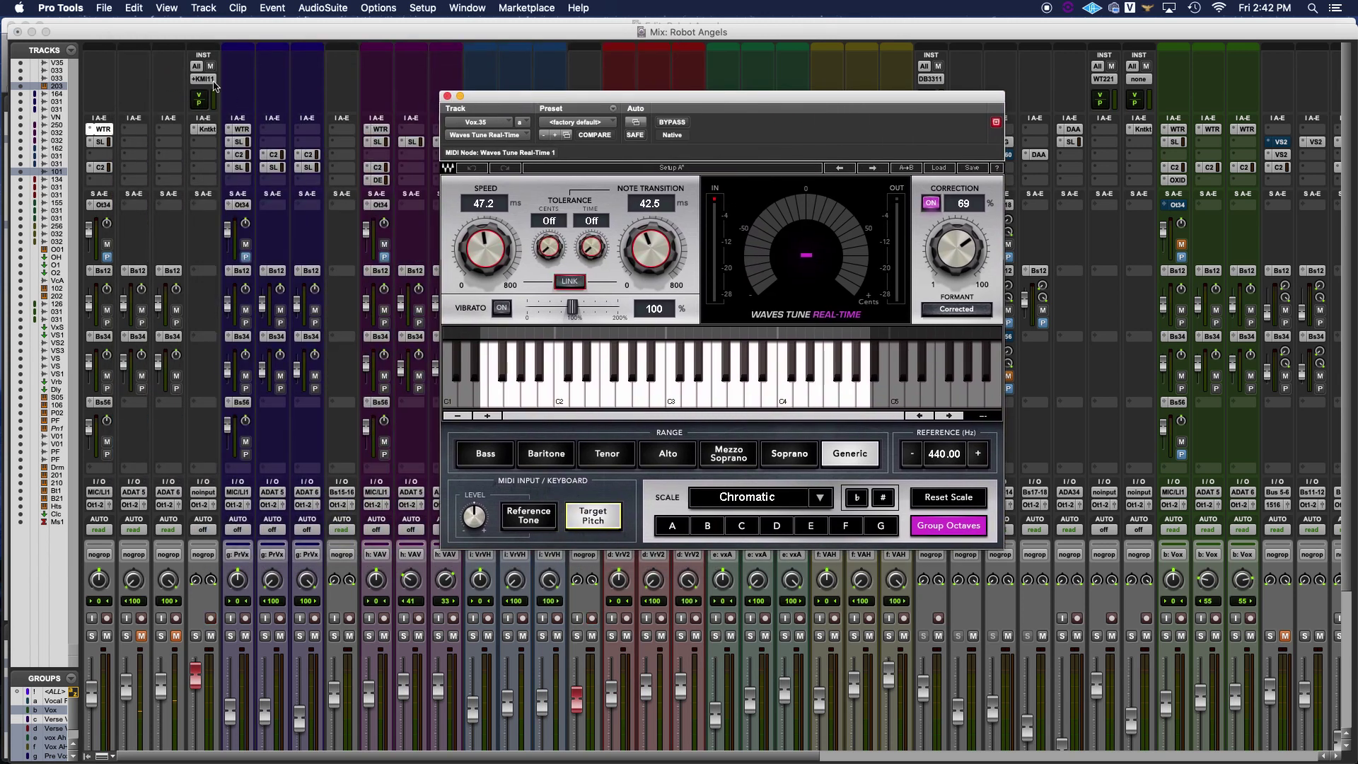
{"action": "scroll", "coordinate": [199, 266], "scroll_direction": "down", "scroll_amount": 5}
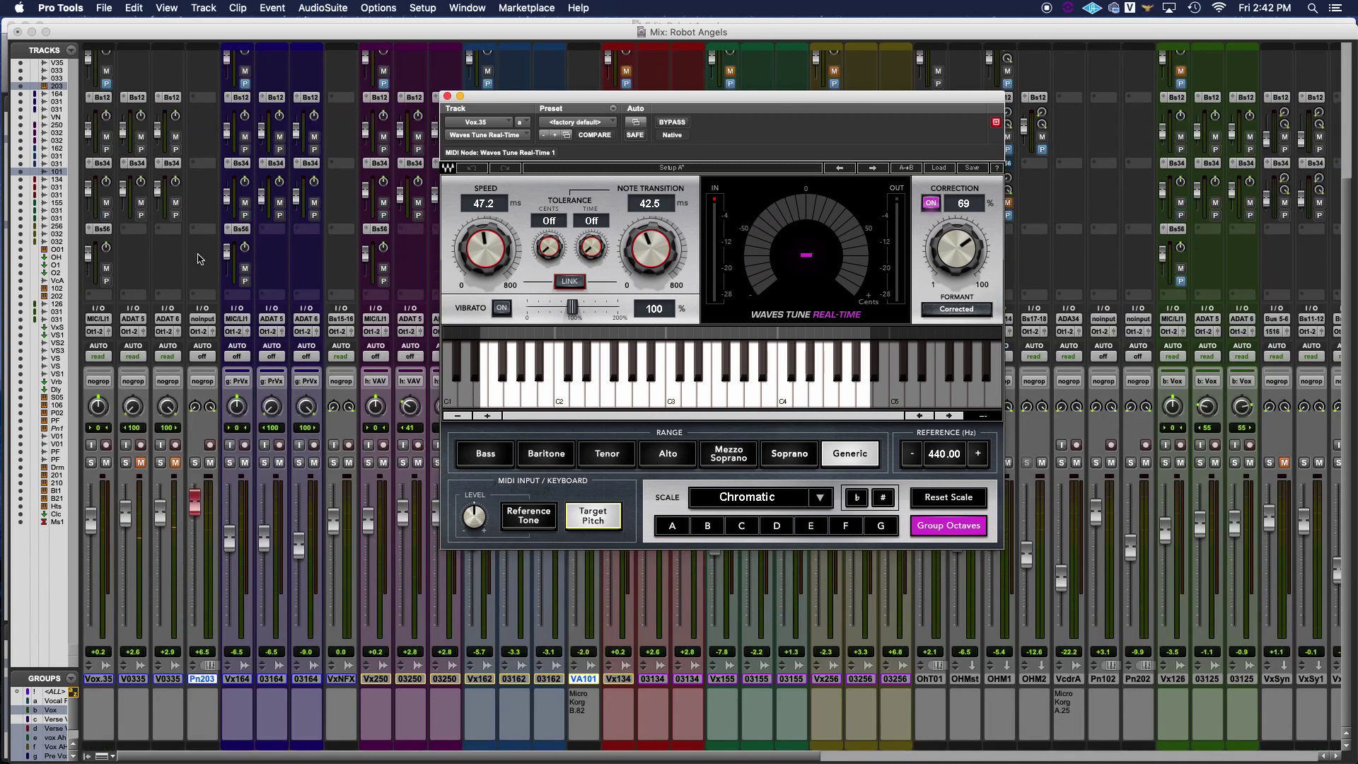
{"action": "scroll", "coordinate": [207, 321], "scroll_direction": "up", "scroll_amount": 5}
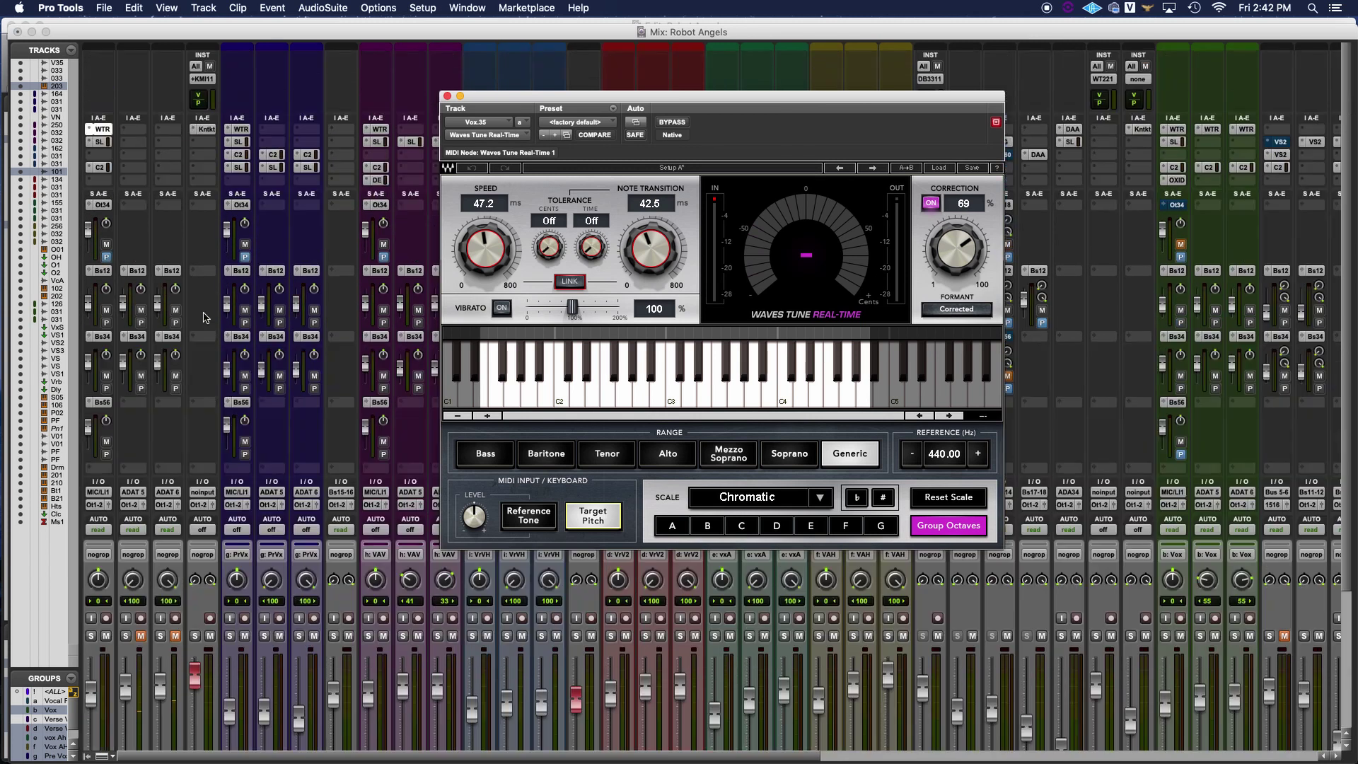
Route the piano guide's MIDI output to Vox.35 – Waves Tune Real-Time 1, channel 1.
{"action": "left_click", "coordinate": [209, 83]}
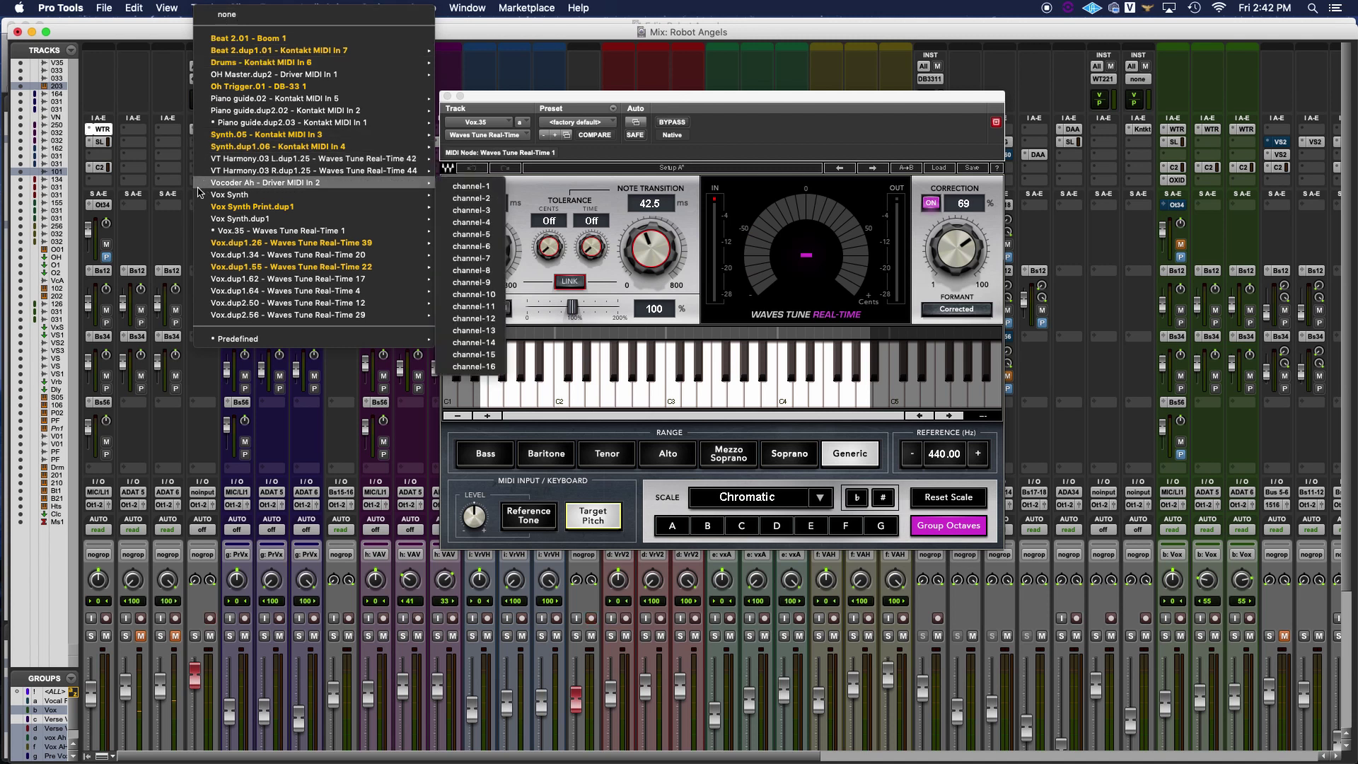
{"action": "mouse_move", "coordinate": [218, 231]}
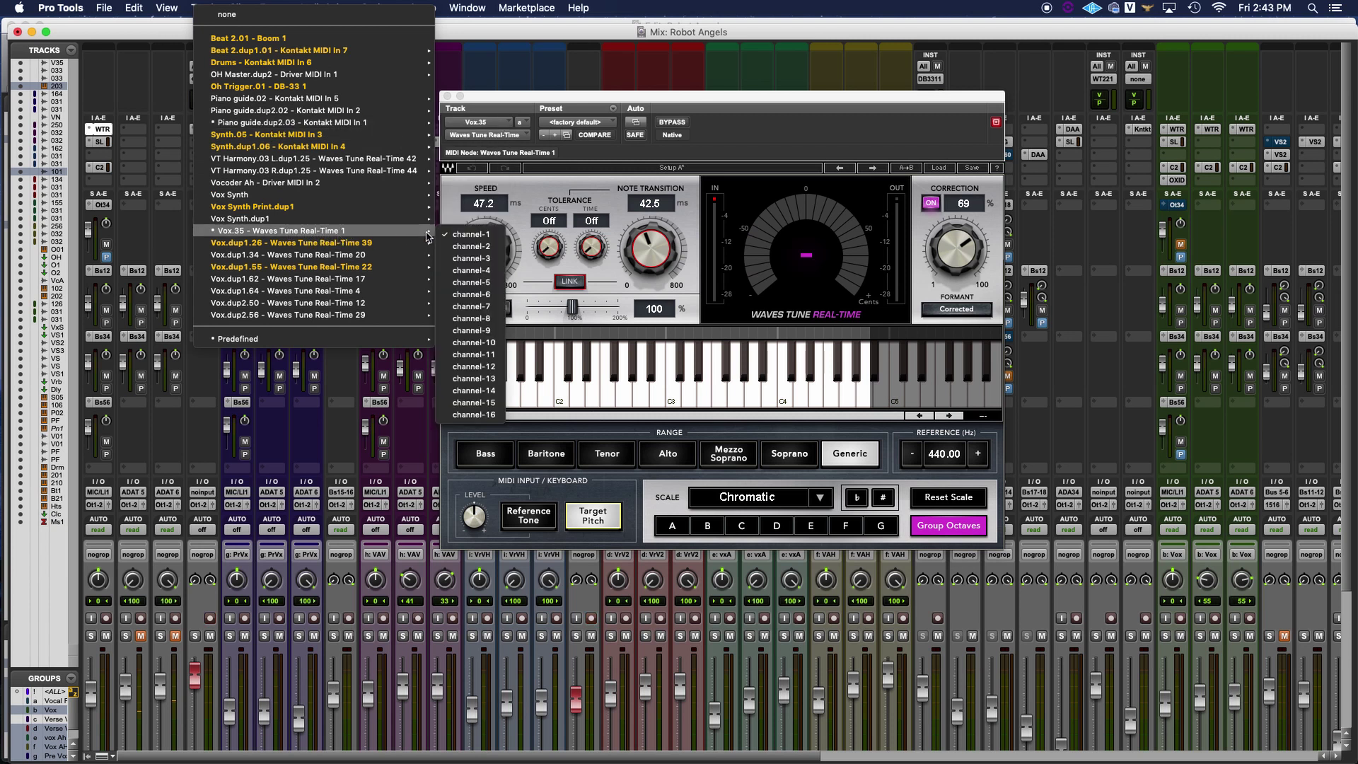
{"action": "left_click", "coordinate": [500, 183]}
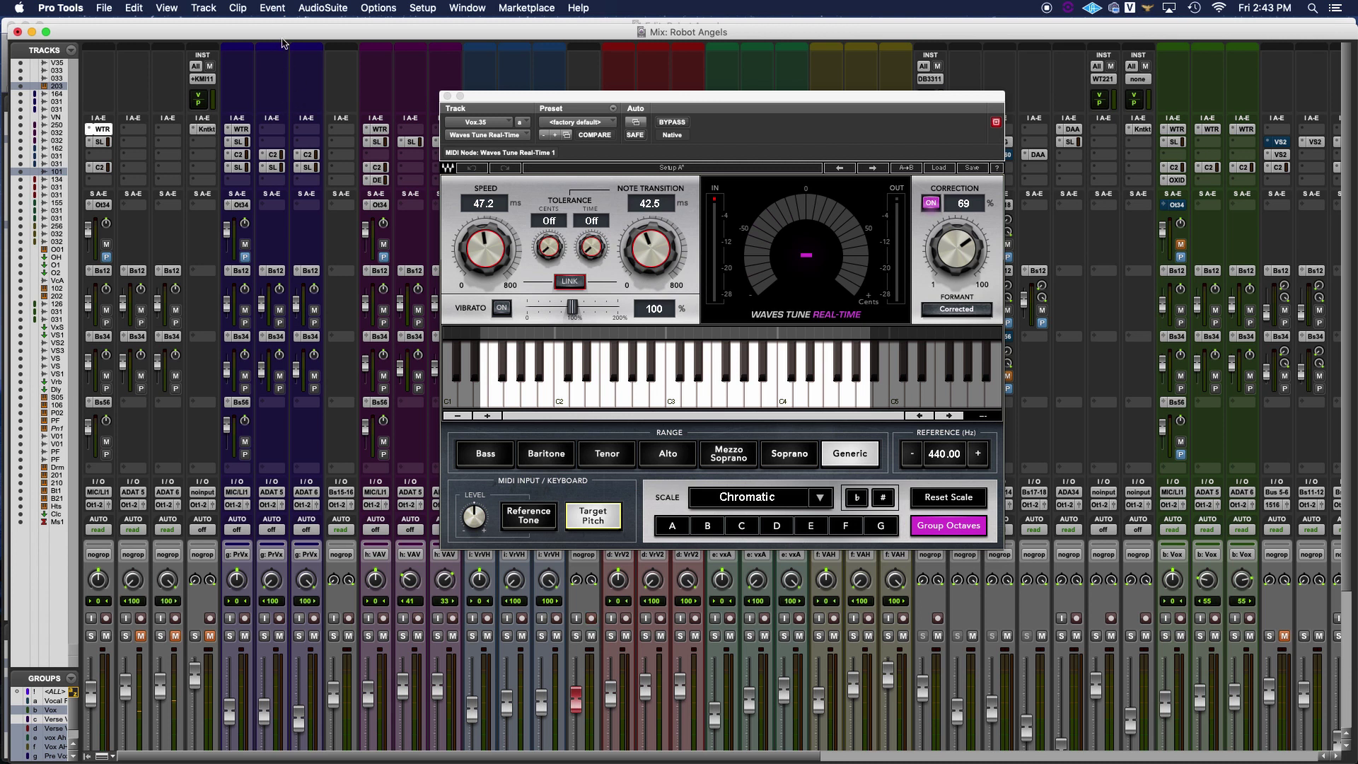
Back in the Edit window, move Waves Tune aside, enlarge Pianogd, and play the phrase.
{"action": "key", "text": "super+equal"}
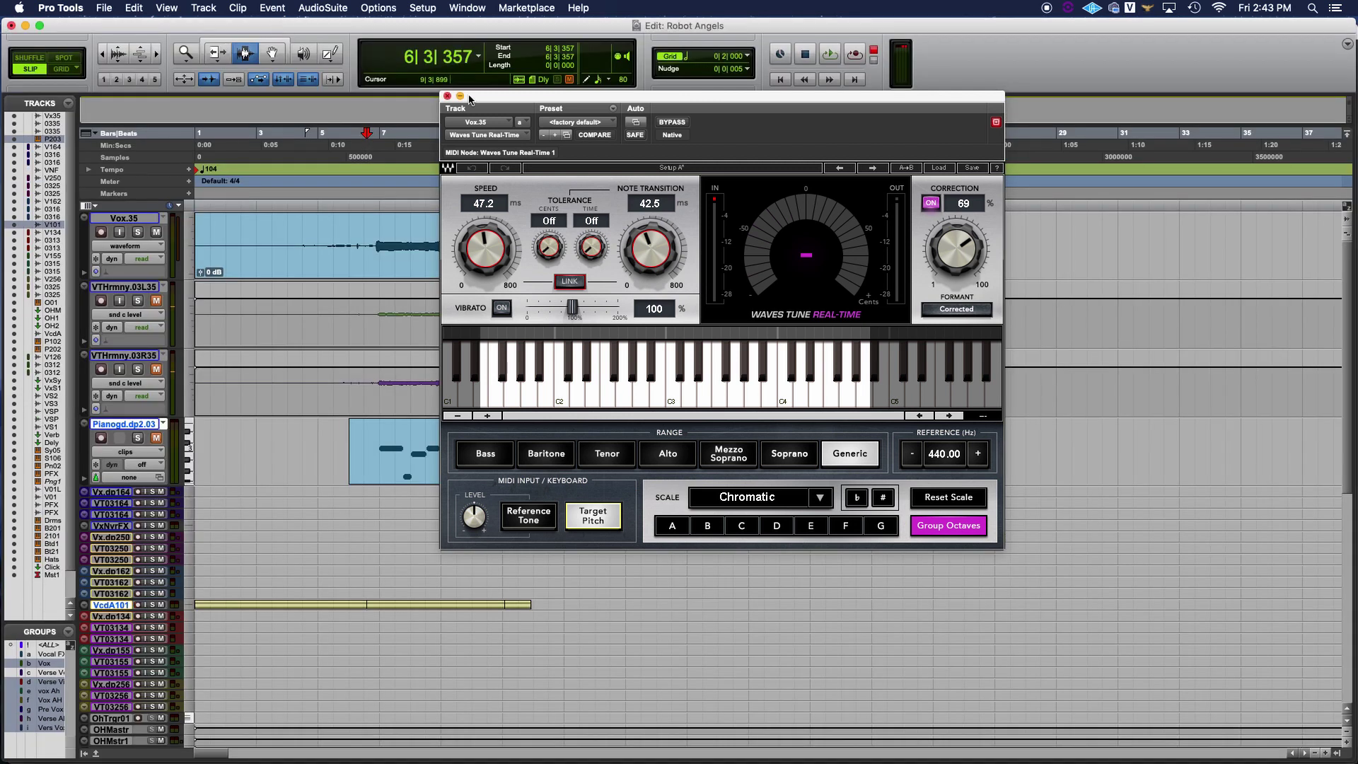
{"action": "left_click", "coordinate": [804, 149]}
{"action": "left_click_drag", "start_coordinate": [593, 99], "coordinate": [906, 113]}
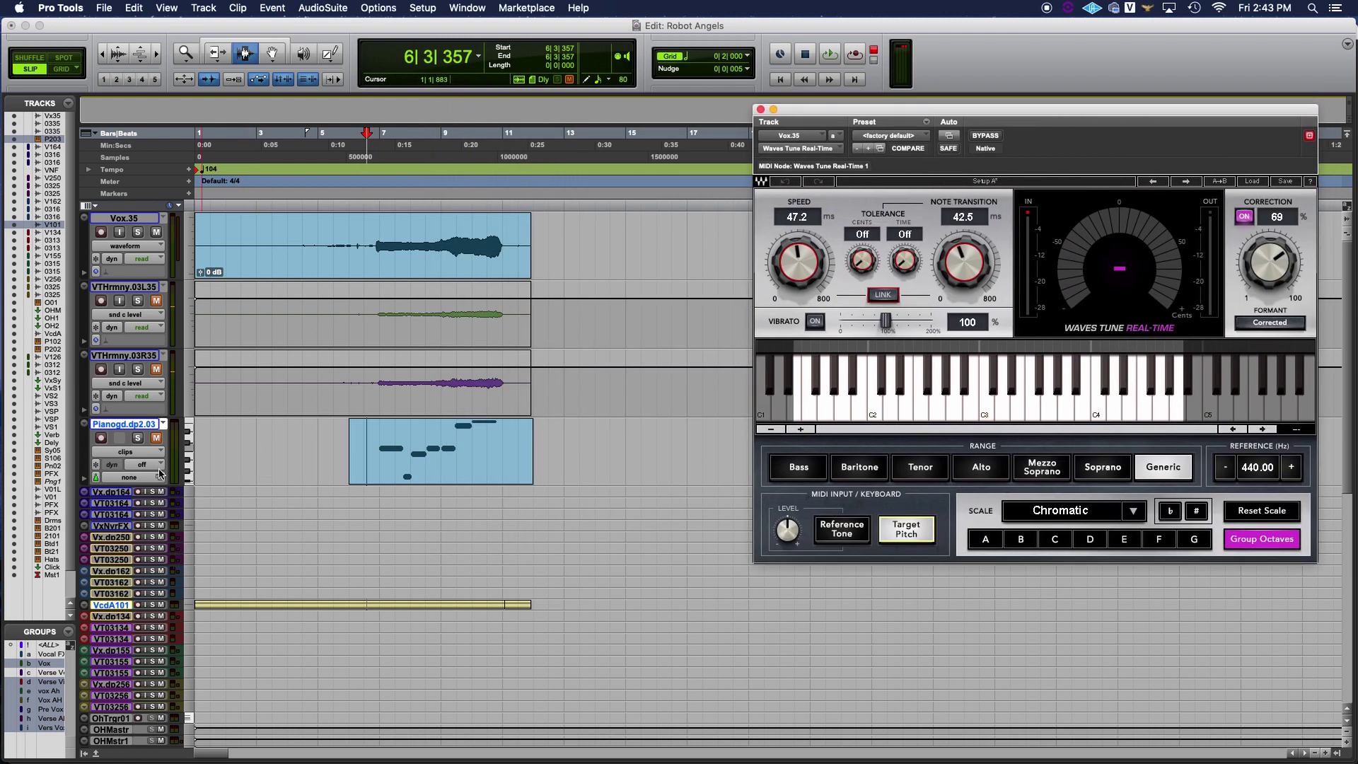
{"action": "left_click_drag", "start_coordinate": [145, 483], "coordinate": [168, 537]}
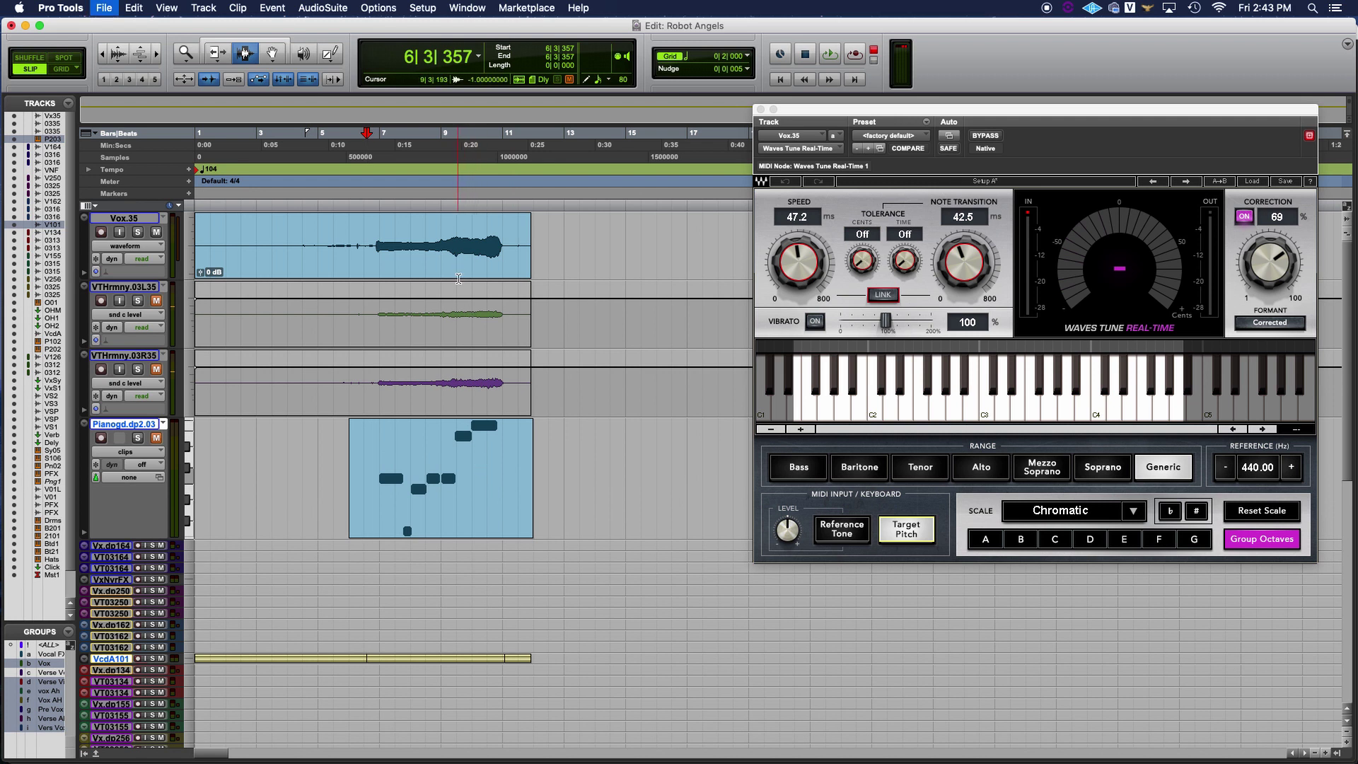
{"action": "key", "text": "space"}
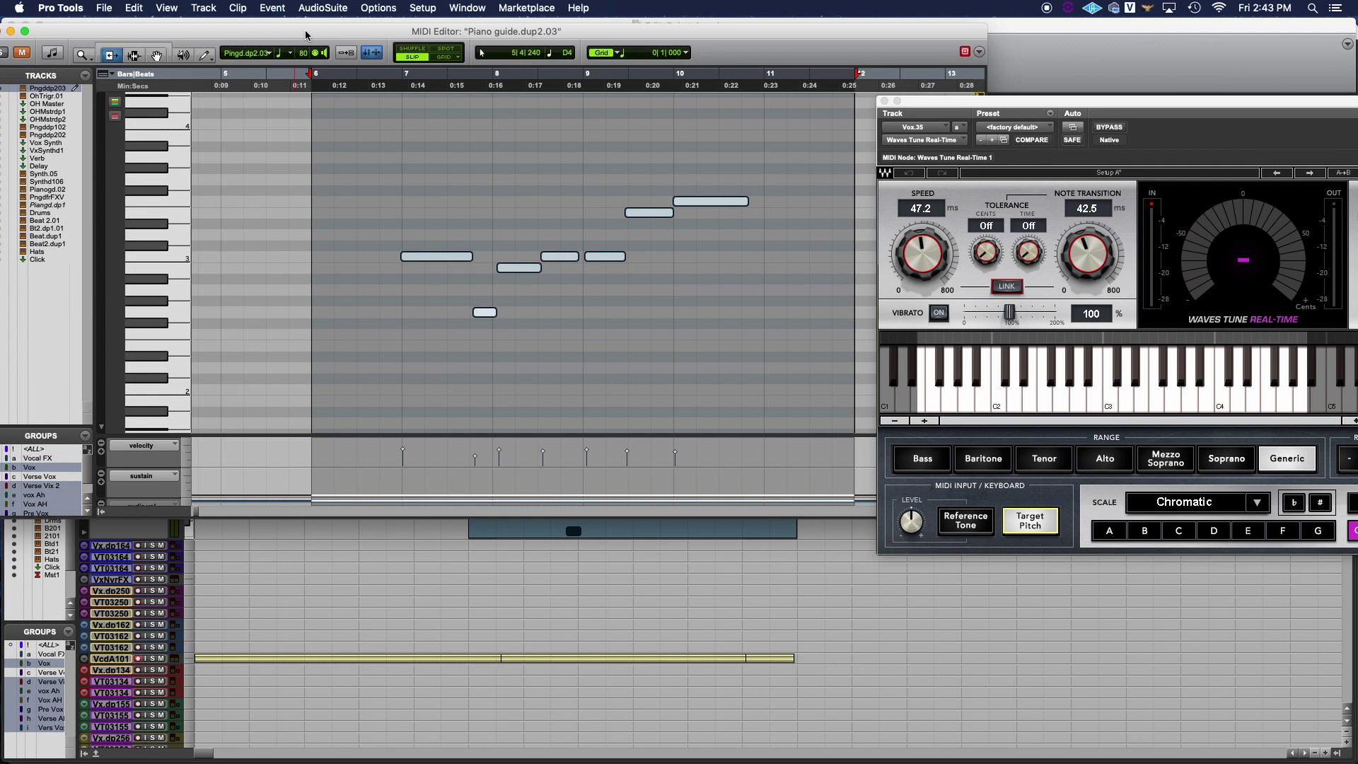
Move the MIDI Editor left and audition the guide notes from 0:13.8.
{"action": "left_click_drag", "start_coordinate": [306, 35], "coordinate": [280, 47]}
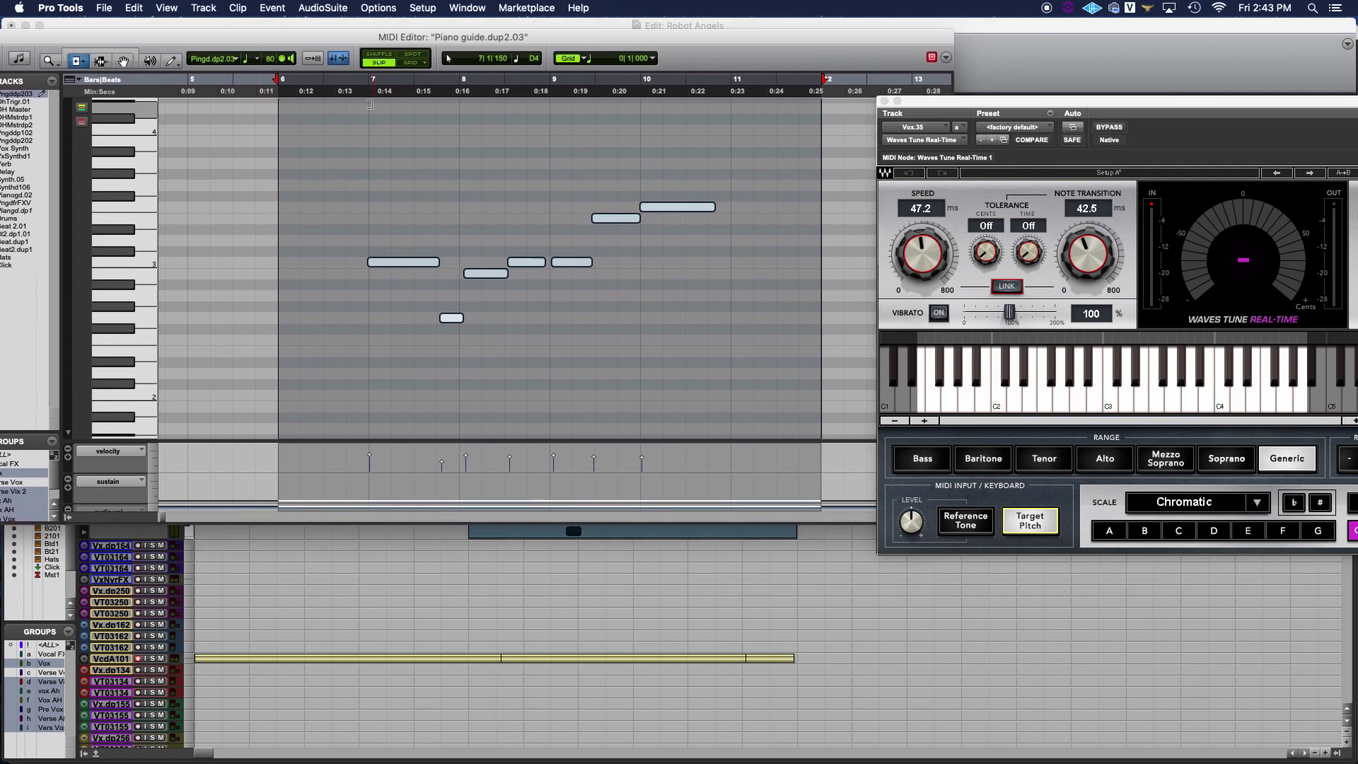
{"action": "left_click", "coordinate": [370, 84]}
{"action": "key", "text": "space"}
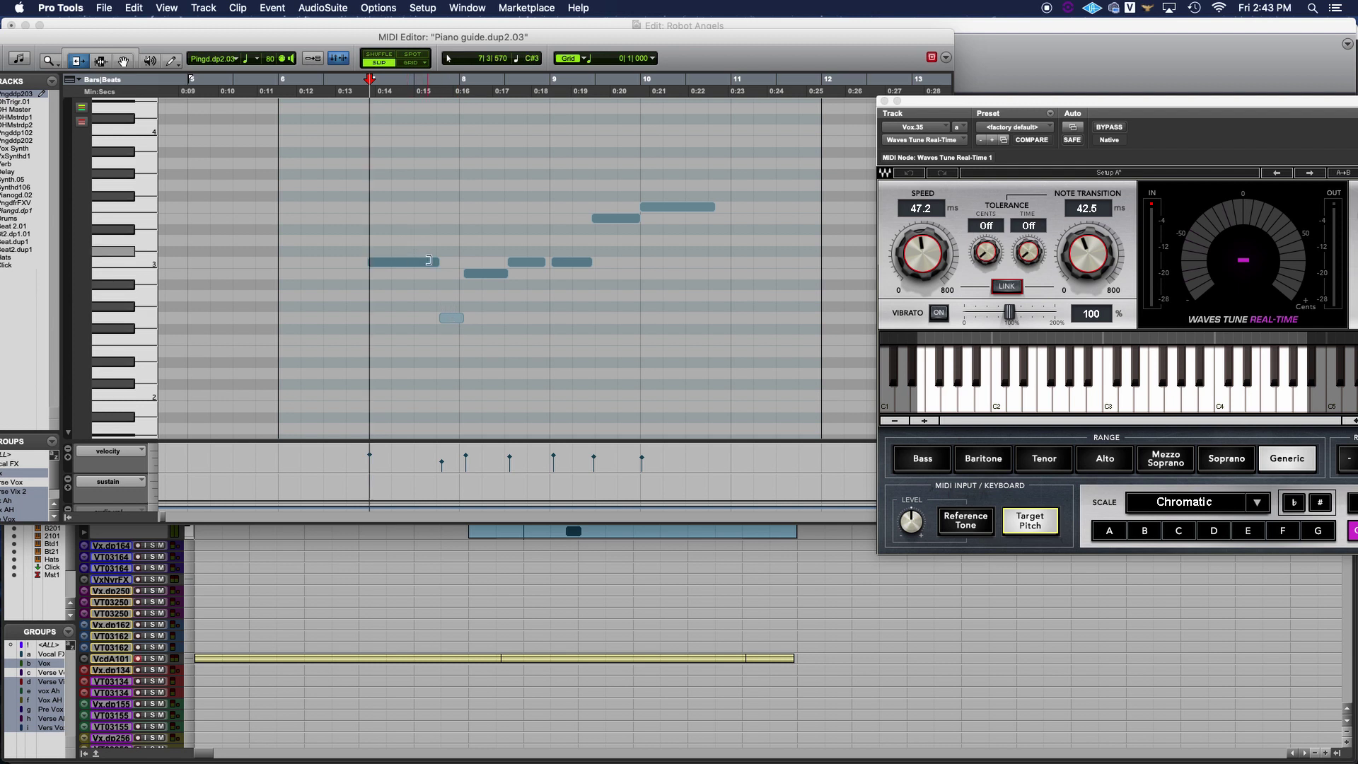
{"action": "key", "text": "space"}
{"action": "key", "text": "space"}
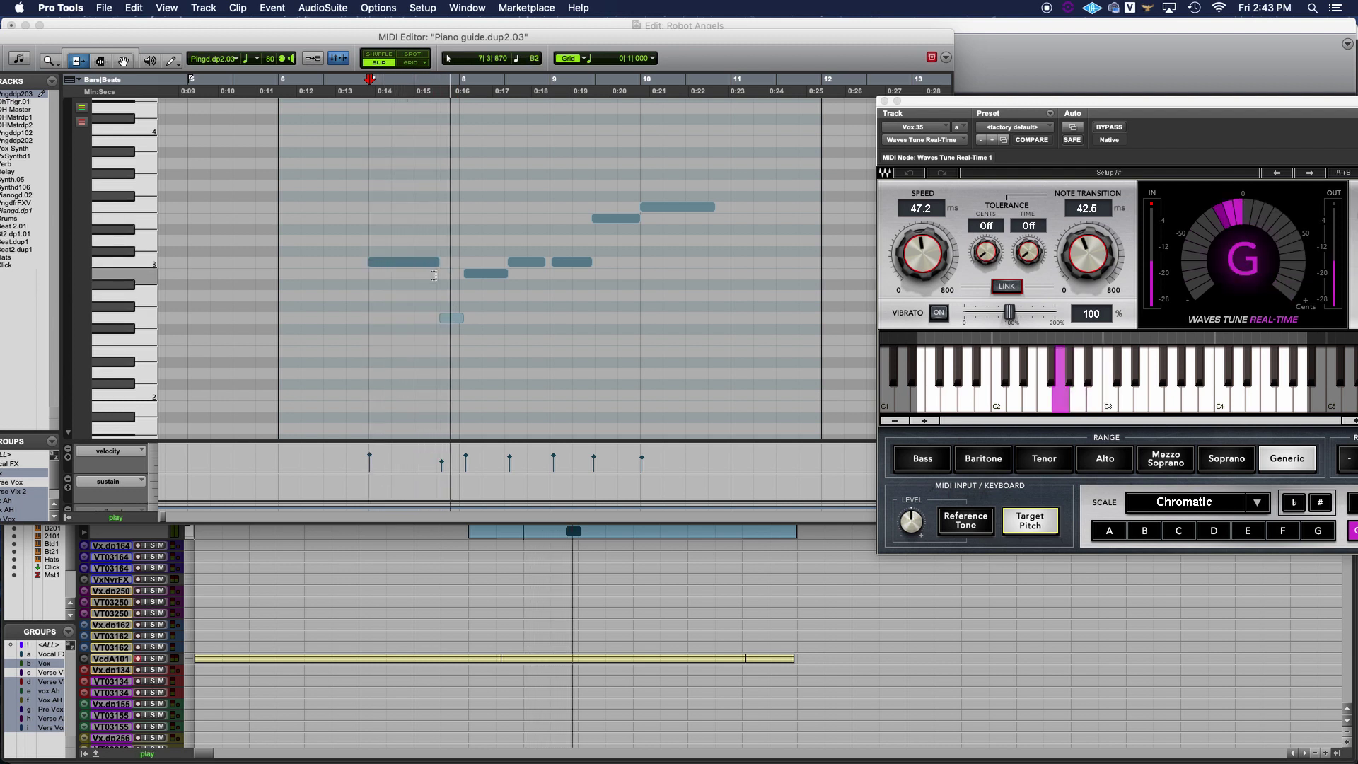
{"action": "key", "text": "space"}
{"action": "left_click", "coordinate": [438, 262]}
{"action": "key", "text": "space"}
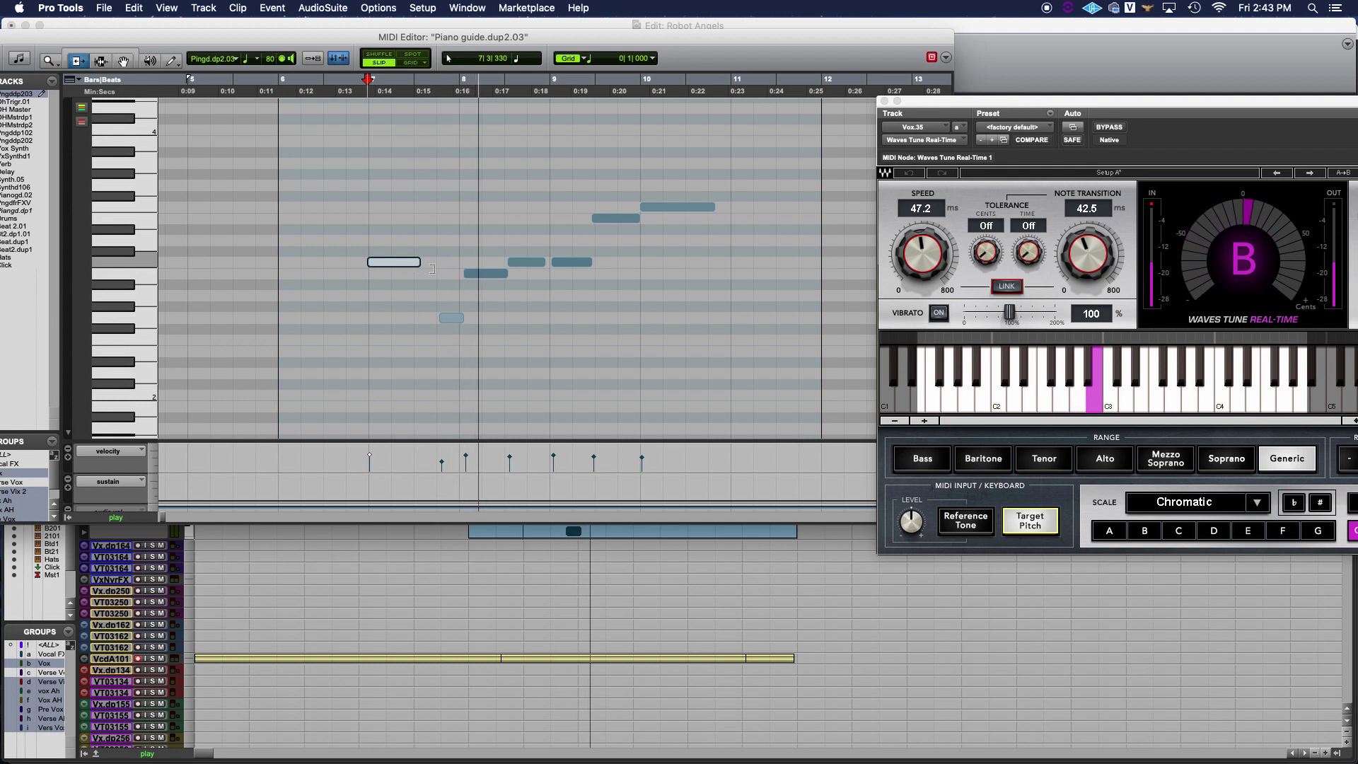
{"action": "key", "text": "space"}
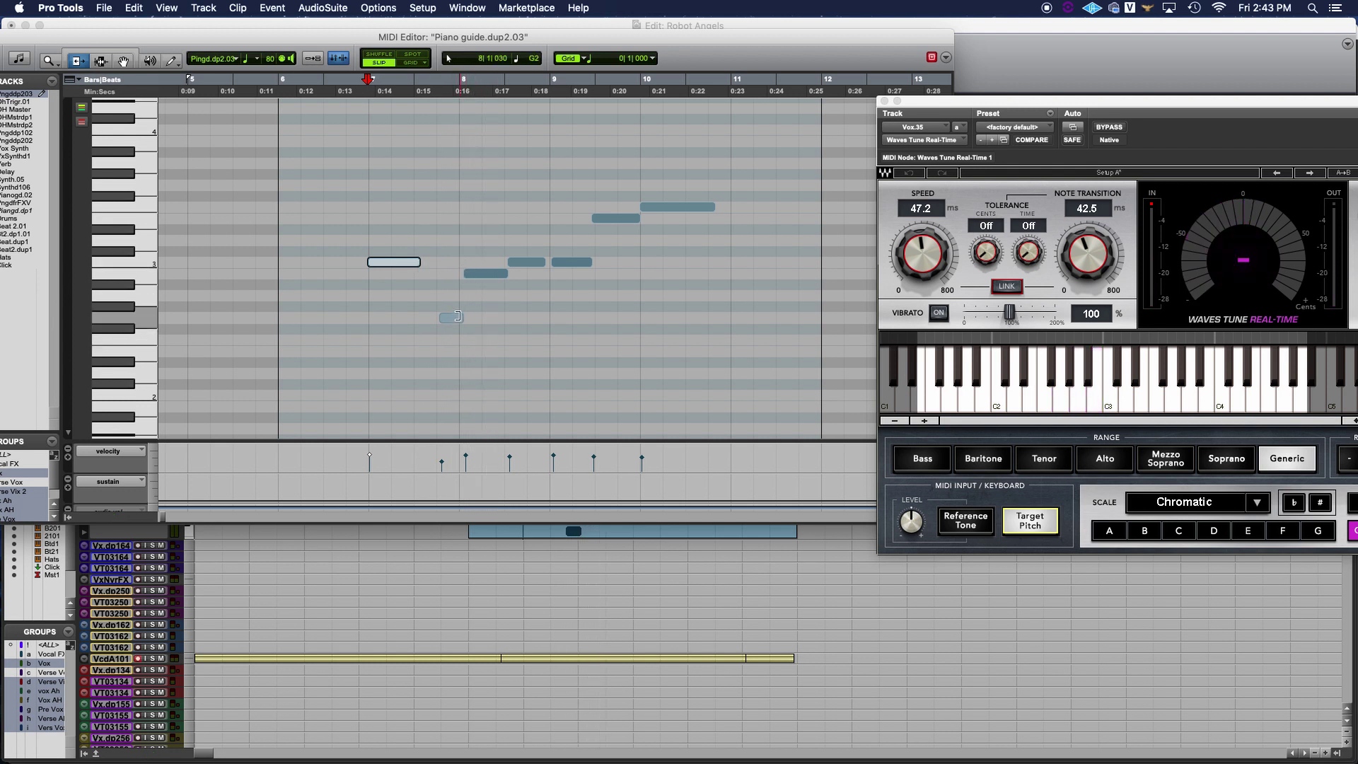
Shorten the low short note, play the tuned vocal, and move Waves Tune up-left.
{"action": "left_click_drag", "start_coordinate": [458, 317], "coordinate": [454, 317]}
{"action": "key", "text": "space"}
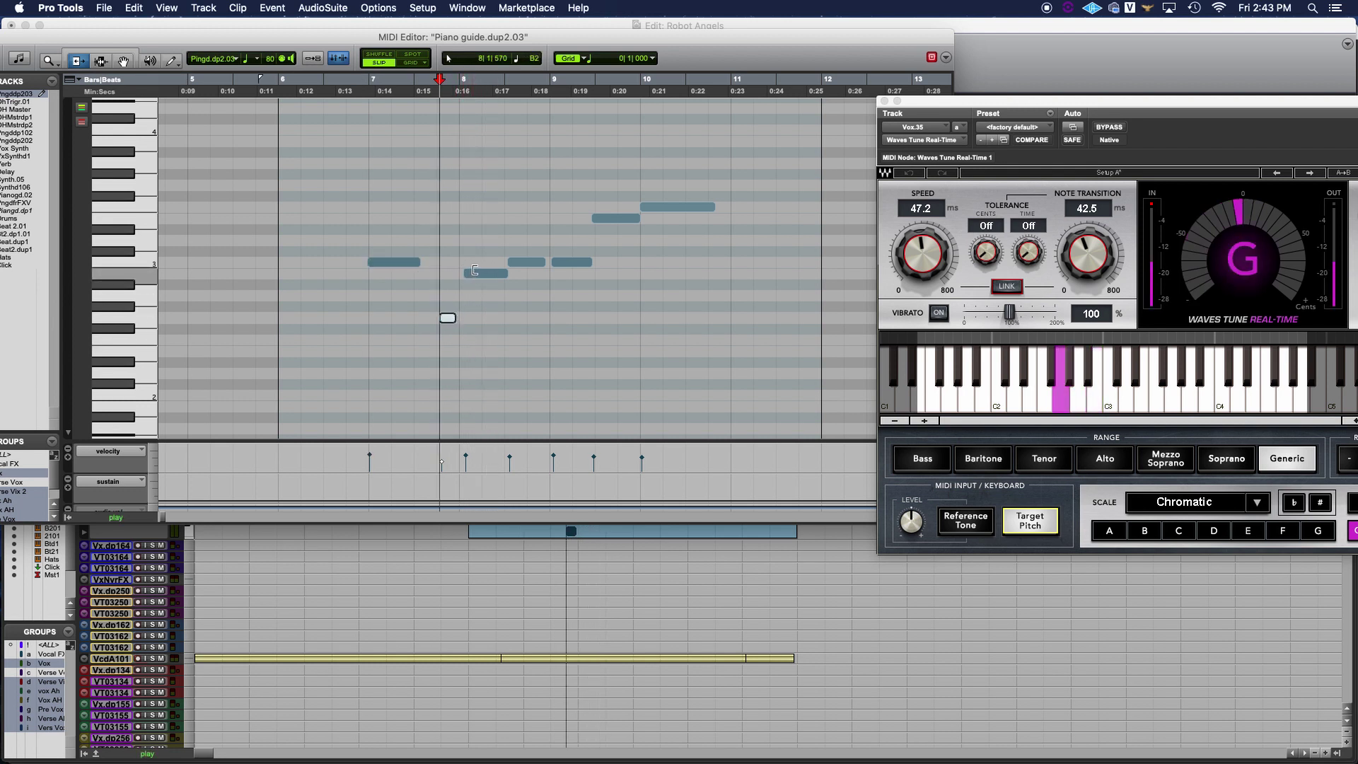
{"action": "left_click", "coordinate": [584, 262]}
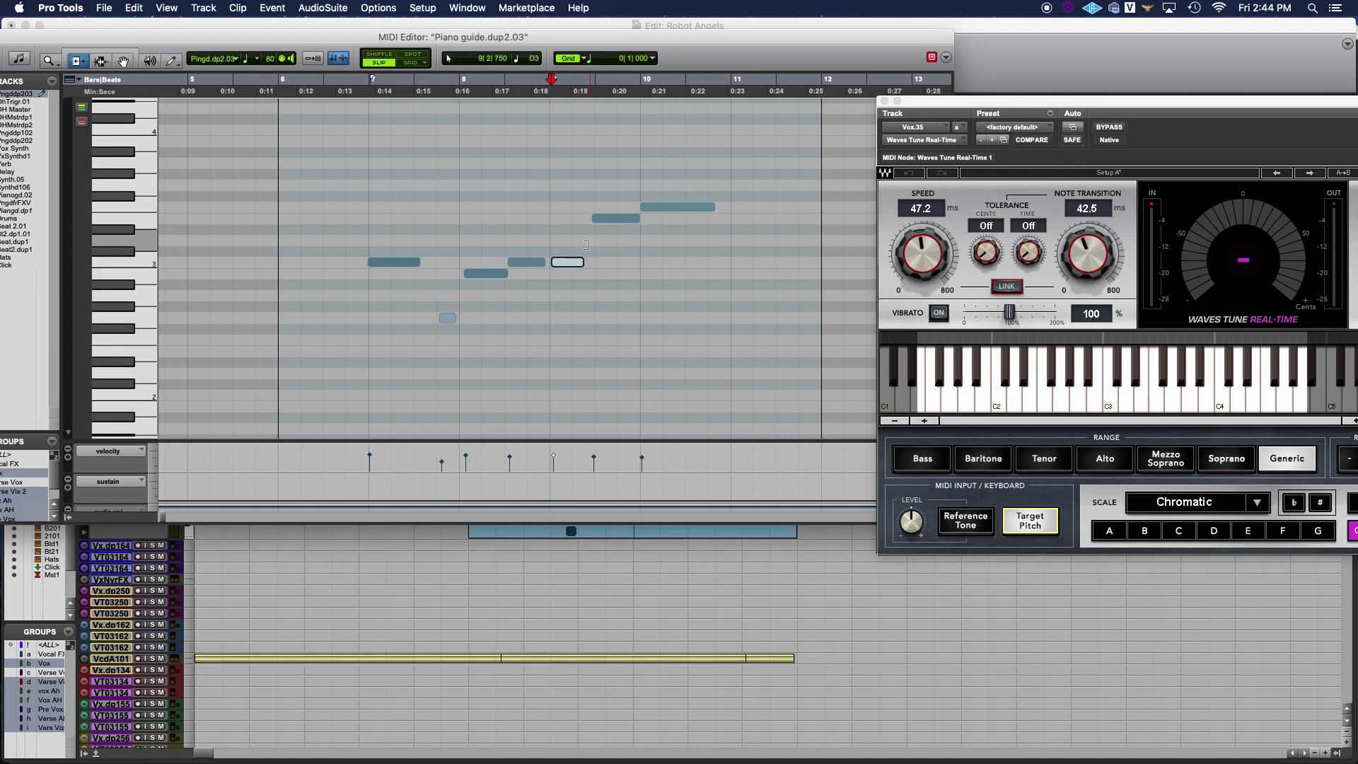
{"action": "key", "text": "space"}
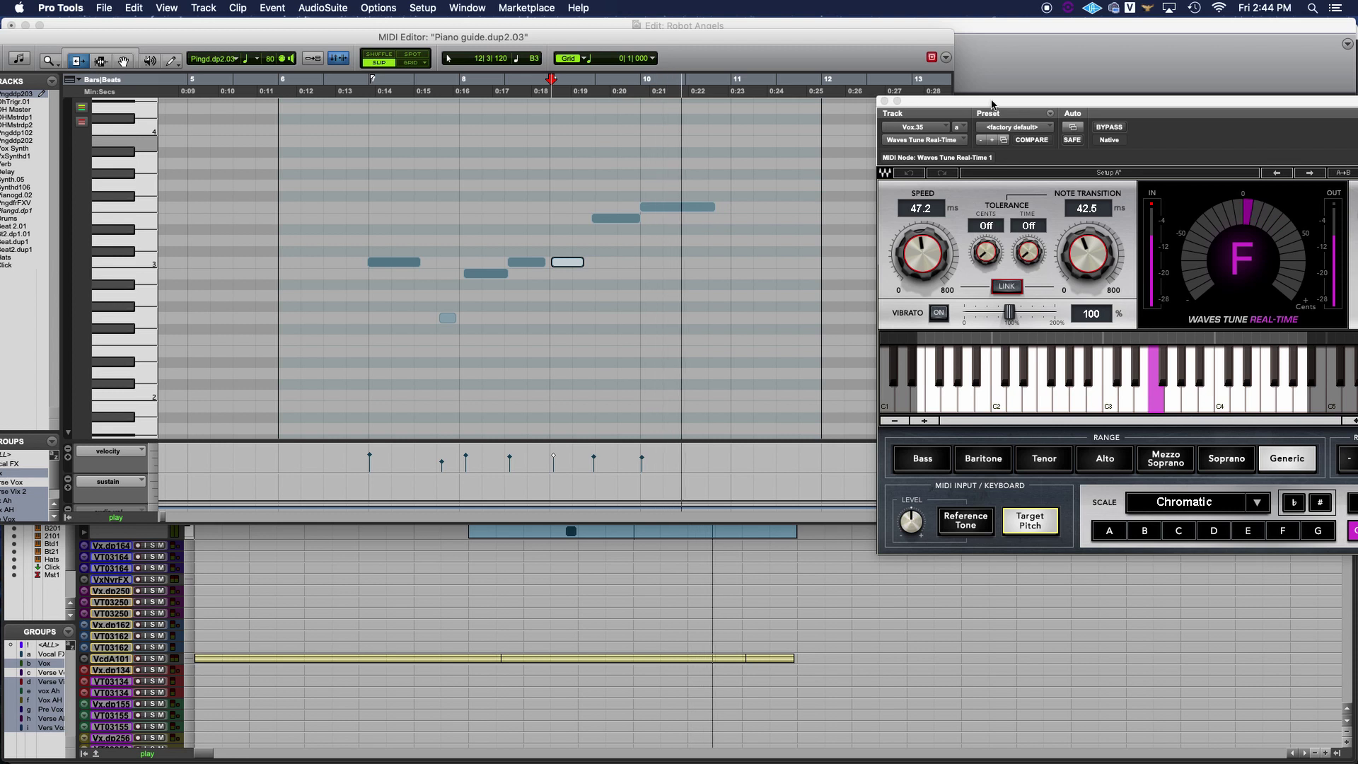
{"action": "left_click_drag", "start_coordinate": [998, 105], "coordinate": [849, 25]}
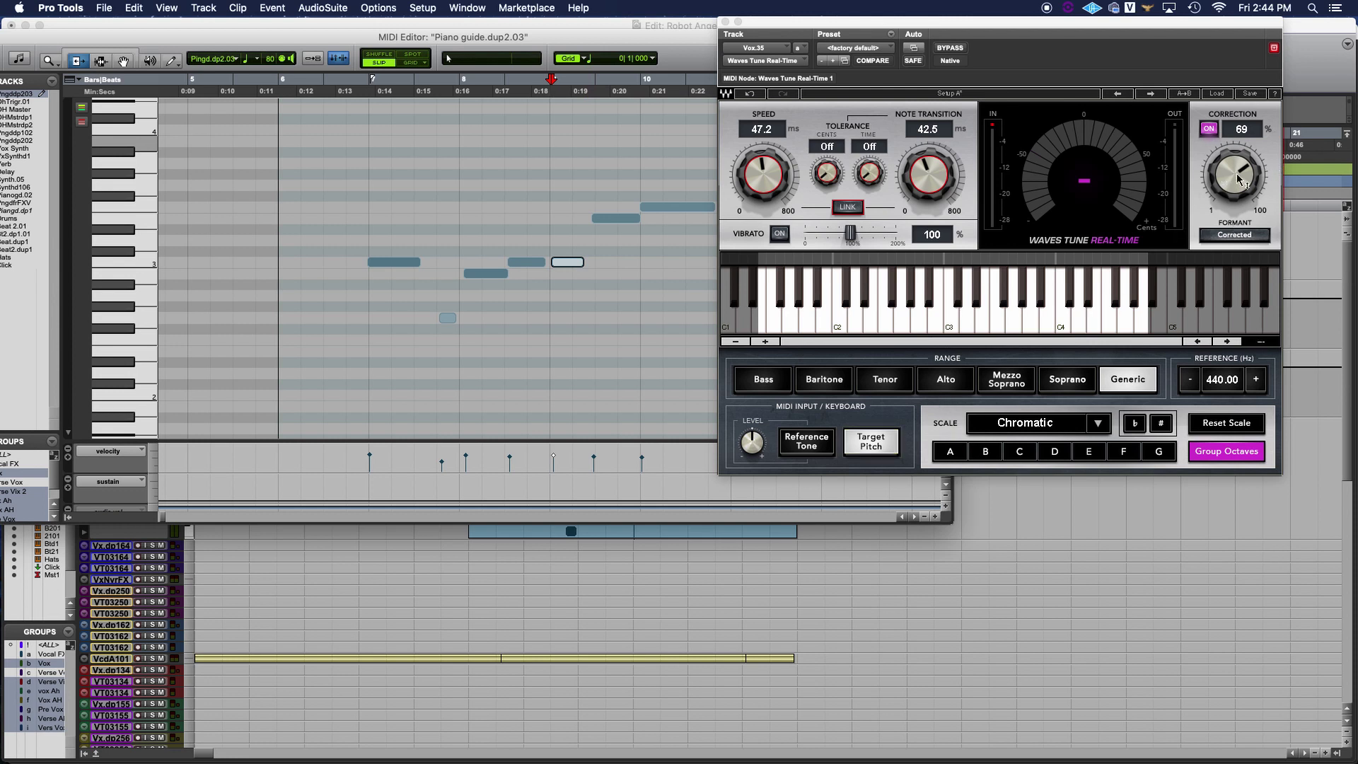
Raise Waves Tune Correction to 100 and quicken Speed and Note Transition during playback.
{"action": "left_click_drag", "start_coordinate": [1240, 180], "coordinate": [1239, 156]}
{"action": "key", "text": "space"}
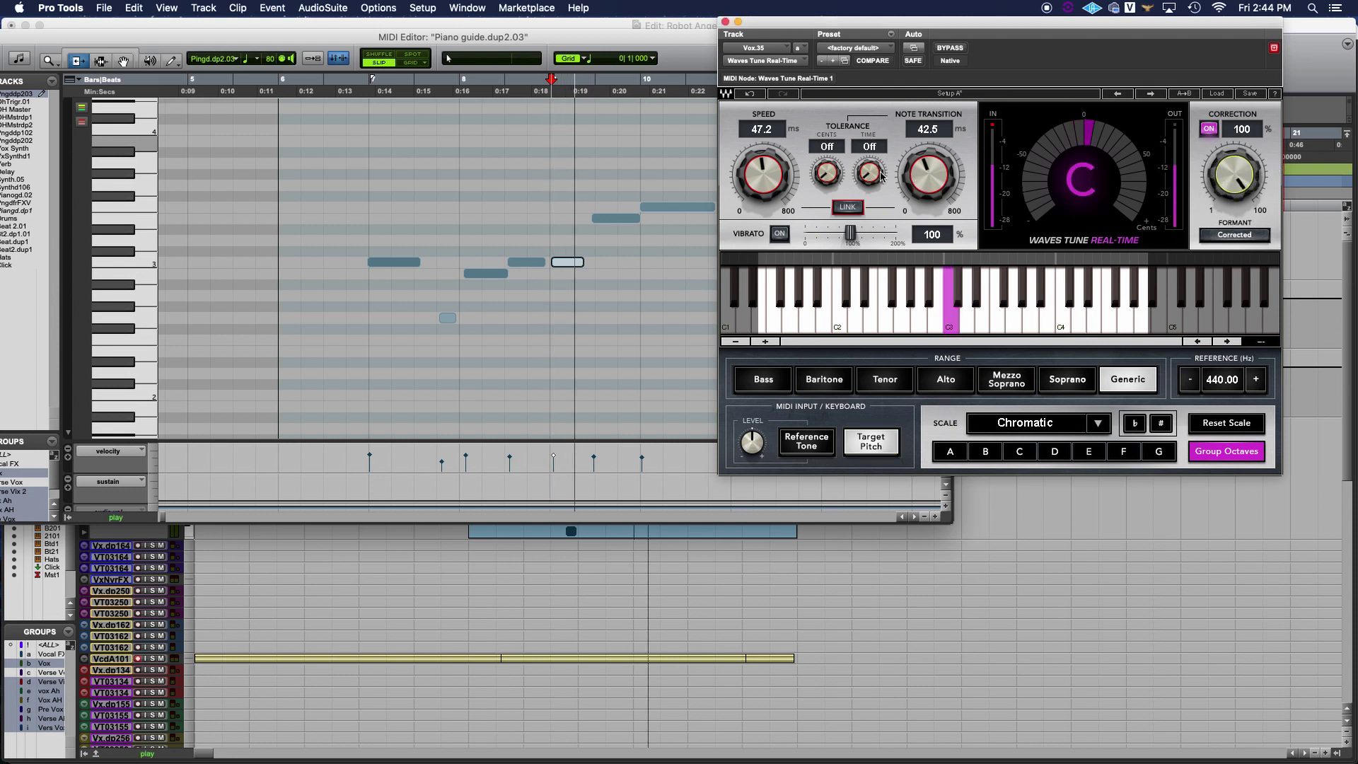
{"action": "left_click_drag", "start_coordinate": [766, 178], "coordinate": [766, 205]}
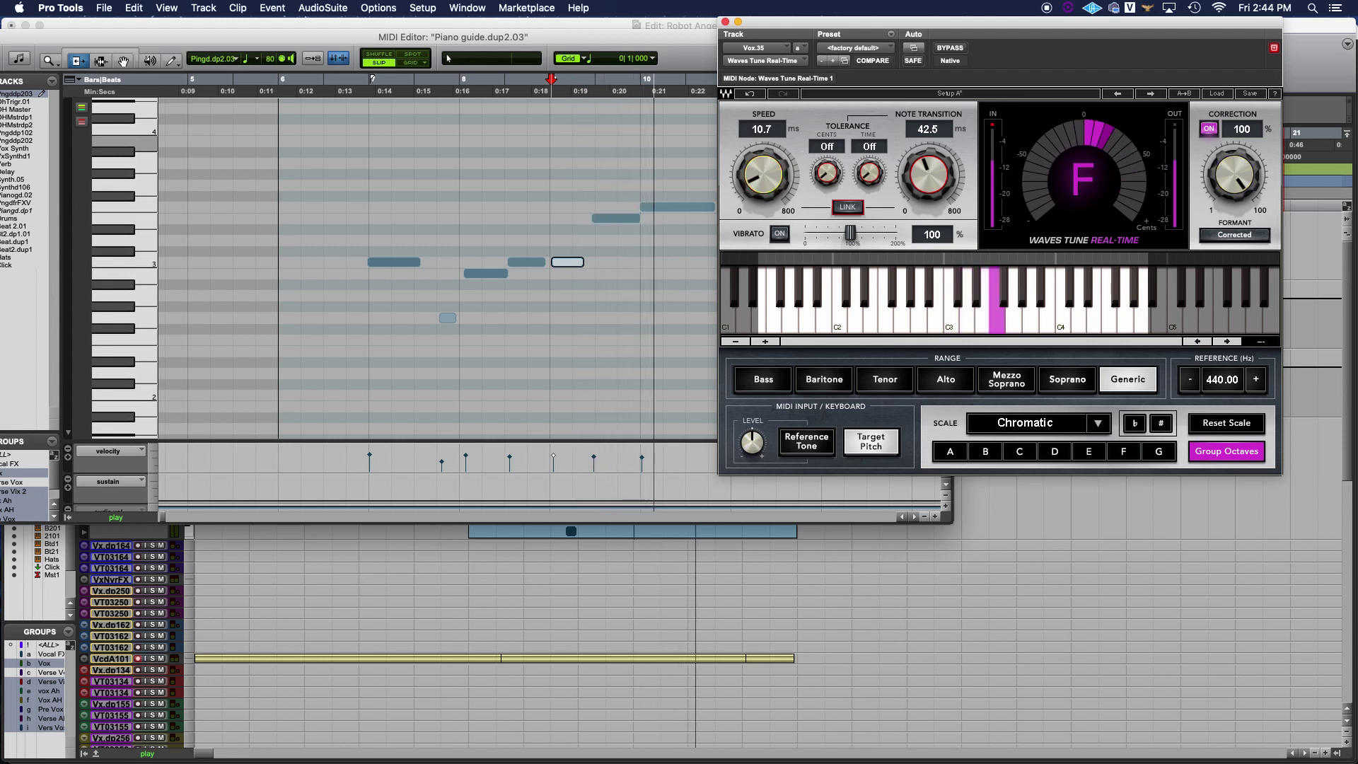
{"action": "left_click_drag", "start_coordinate": [926, 180], "coordinate": [927, 212]}
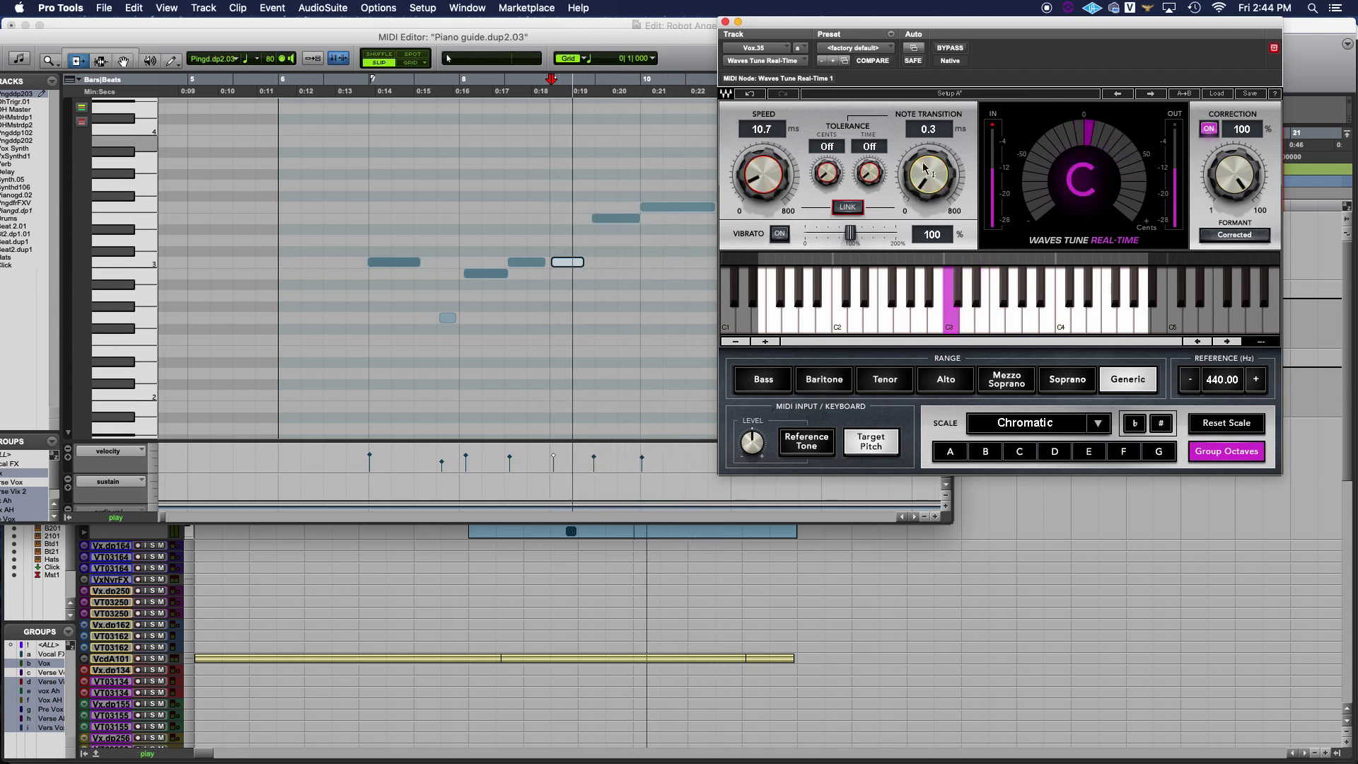
{"action": "left_click", "coordinate": [372, 99]}
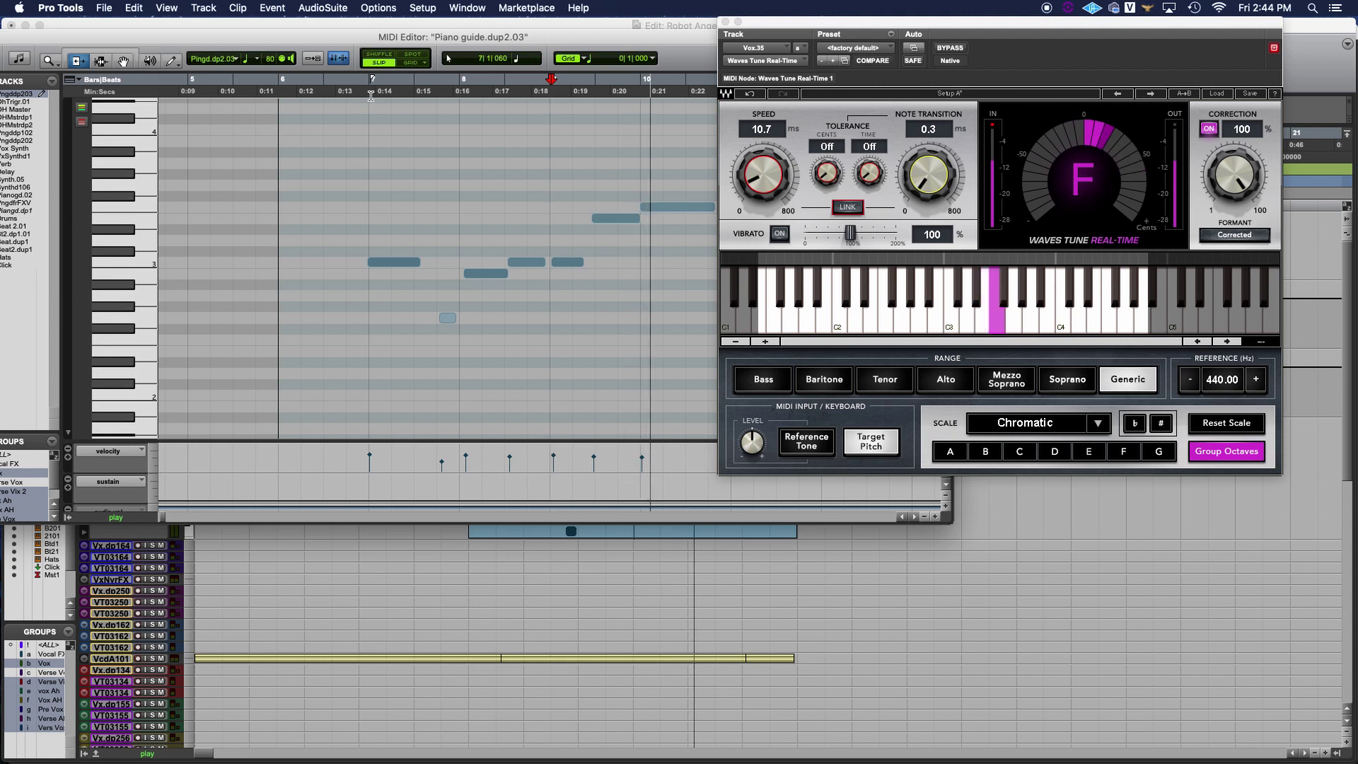
{"action": "key", "text": "space"}
{"action": "key", "text": "space"}
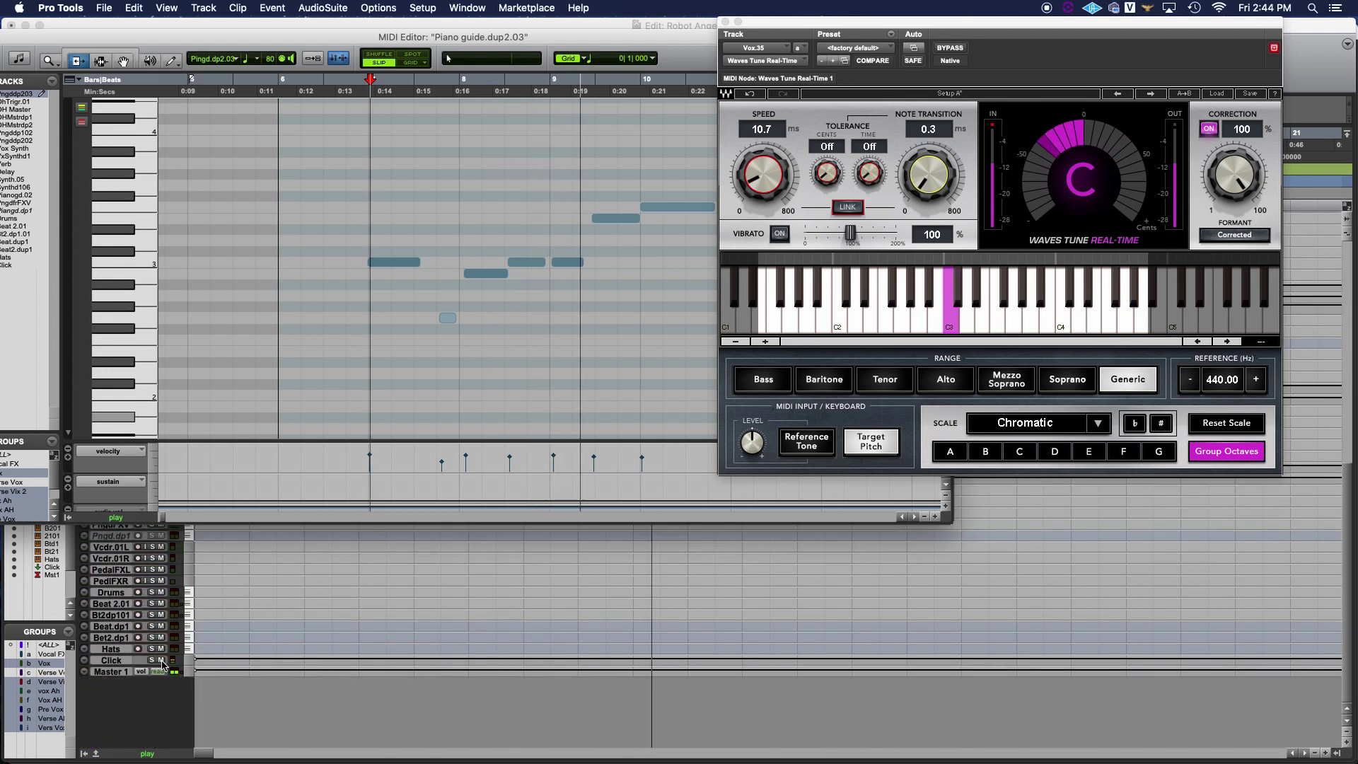
Reopen the guide melody and settle Speed at 22.3 ms and Note Transition at 21.8 ms.
{"action": "left_click", "coordinate": [422, 535]}
{"action": "scroll", "coordinate": [431, 493], "scroll_direction": "up", "scroll_amount": 10}
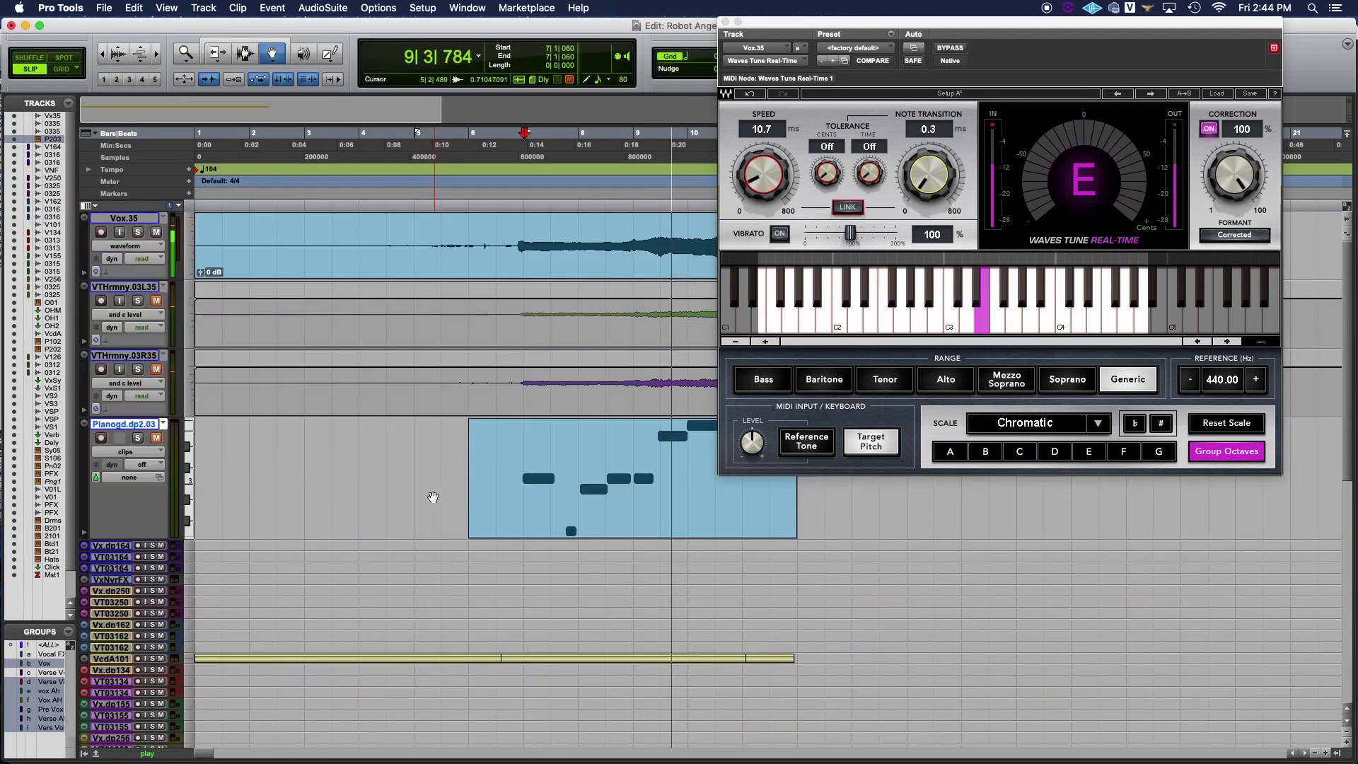
{"action": "double_click", "coordinate": [576, 454]}
{"action": "left_click_drag", "start_coordinate": [748, 203], "coordinate": [748, 192]}
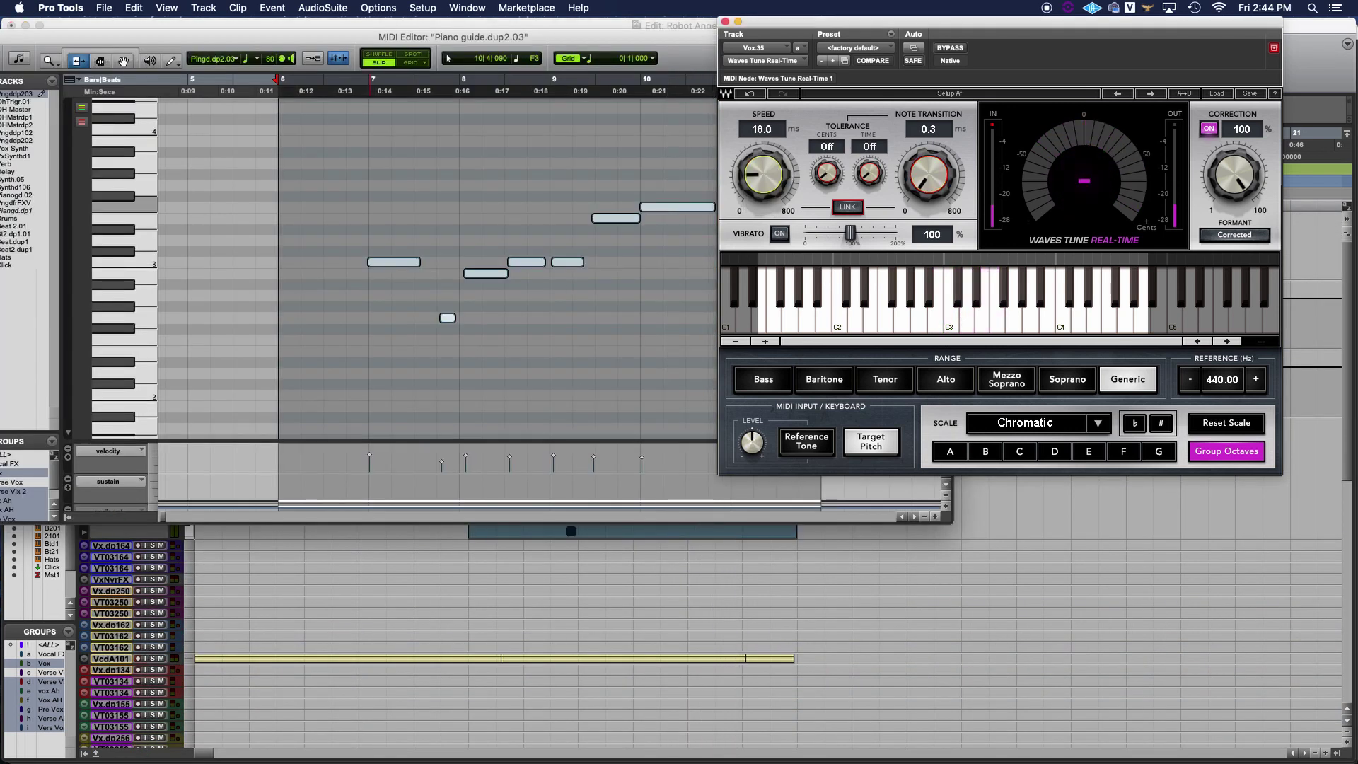
{"action": "left_click_drag", "start_coordinate": [919, 177], "coordinate": [920, 167]}
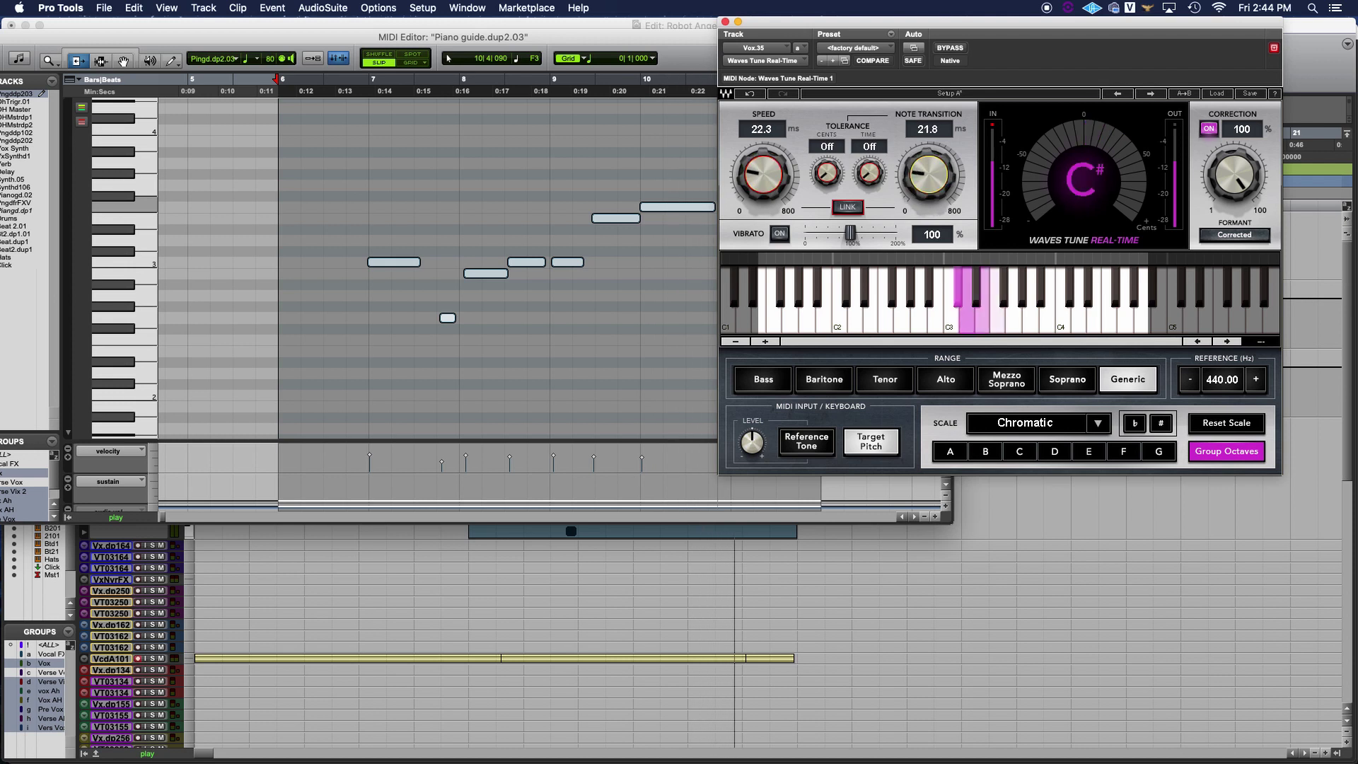
Close the MIDI Editor and show both harmony tracks as waveforms.
{"action": "left_click_drag", "start_coordinate": [286, 55], "coordinate": [828, 136]}
{"action": "left_click", "coordinate": [512, 121]}
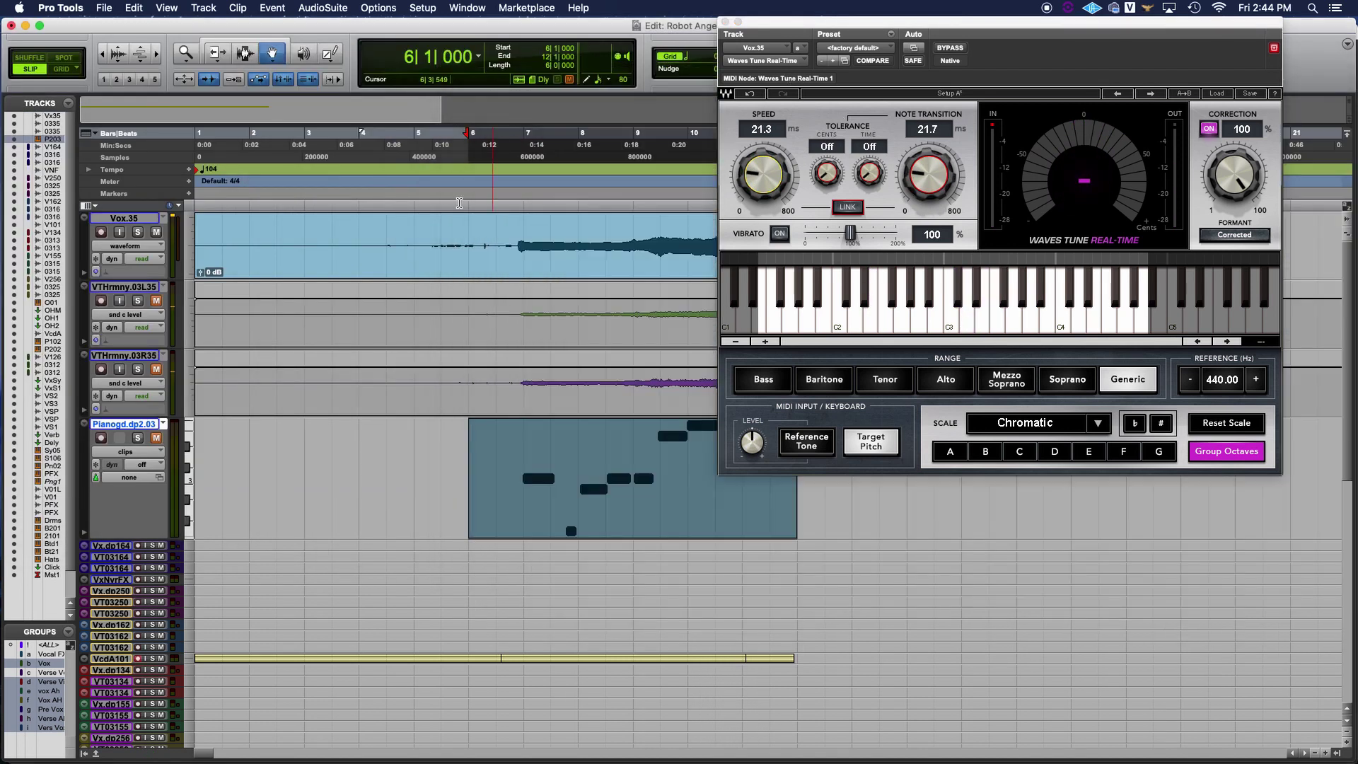
{"action": "left_click", "coordinate": [139, 315]}
{"action": "left_click", "coordinate": [152, 256]}
{"action": "left_click", "coordinate": [133, 384]}
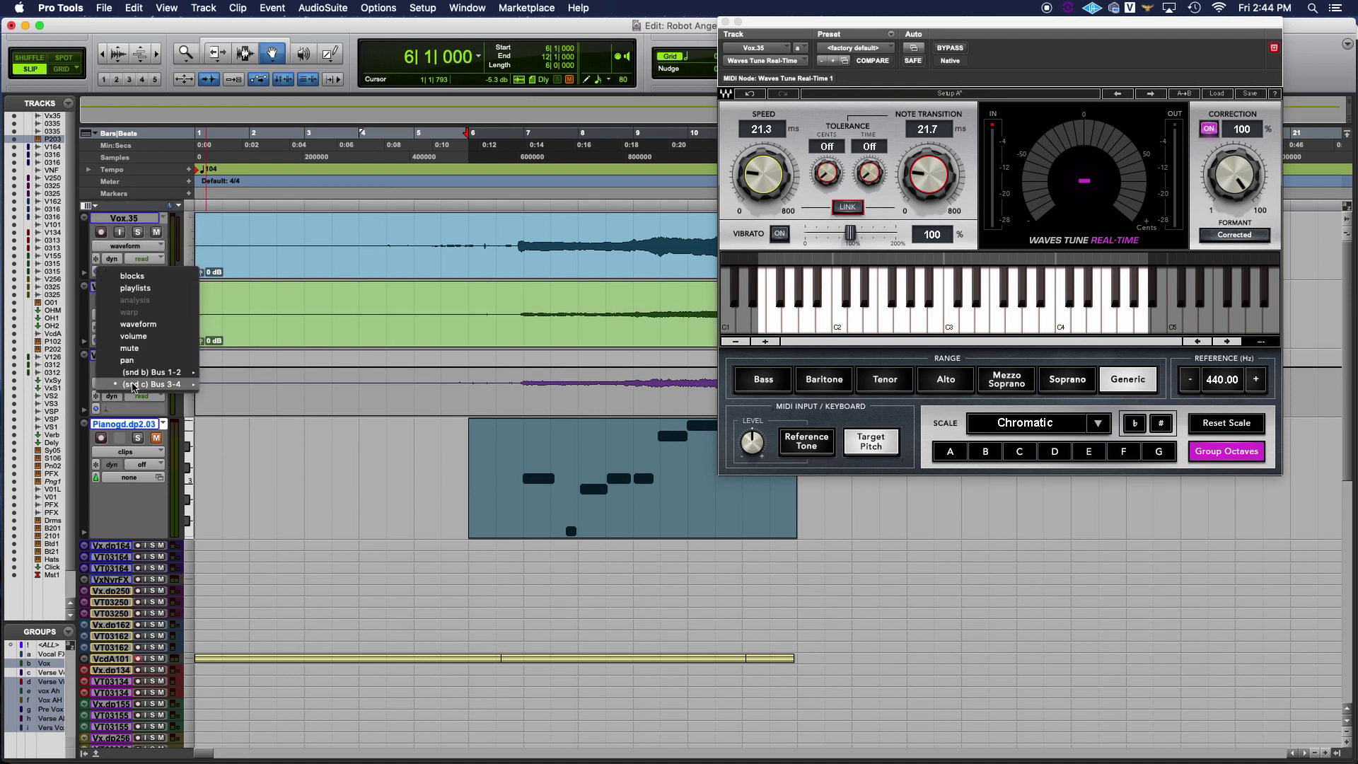
{"action": "left_click", "coordinate": [162, 327]}
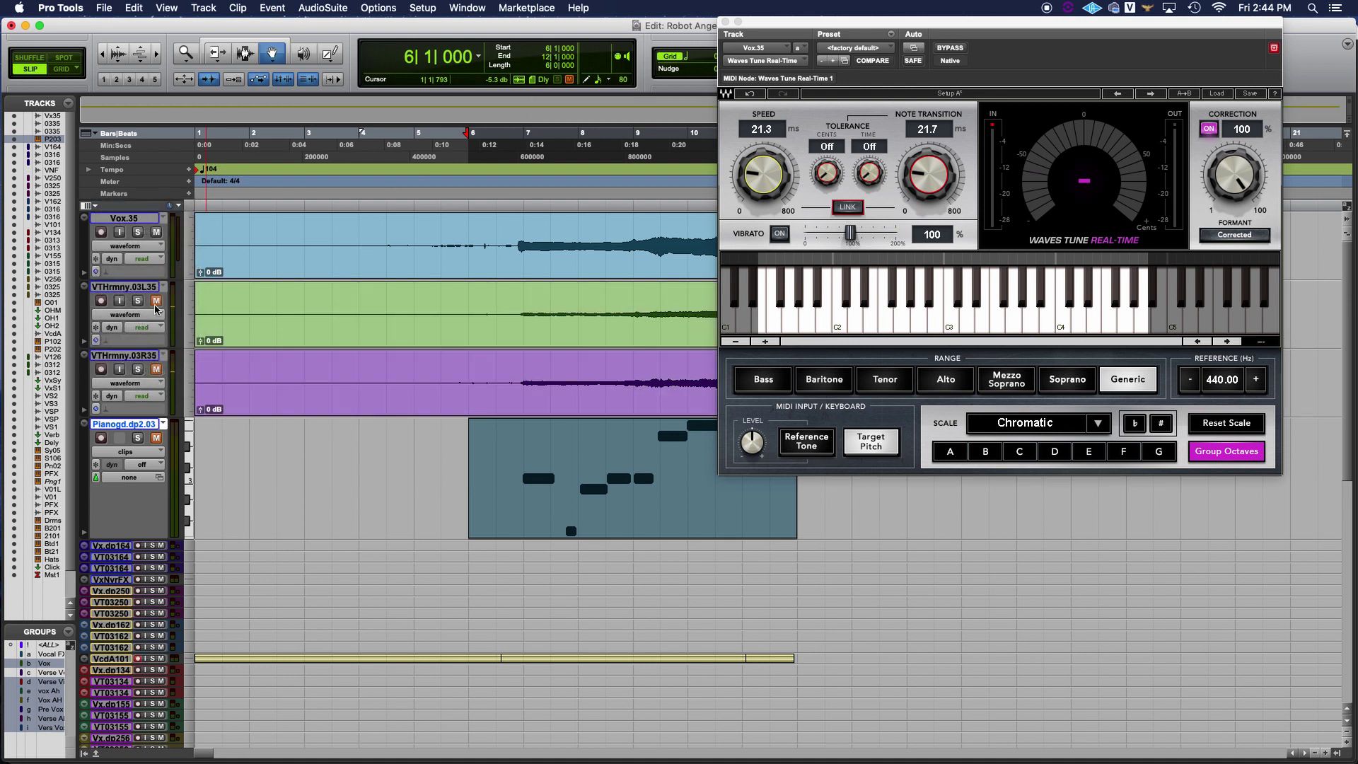
Duplicate both harmony playlists into new ones, VT Harmony.03 L.36 and VT Harmony.03 R.36.
{"action": "left_click", "coordinate": [163, 286]}
{"action": "scroll", "coordinate": [212, 106], "scroll_direction": "up", "scroll_amount": 5}
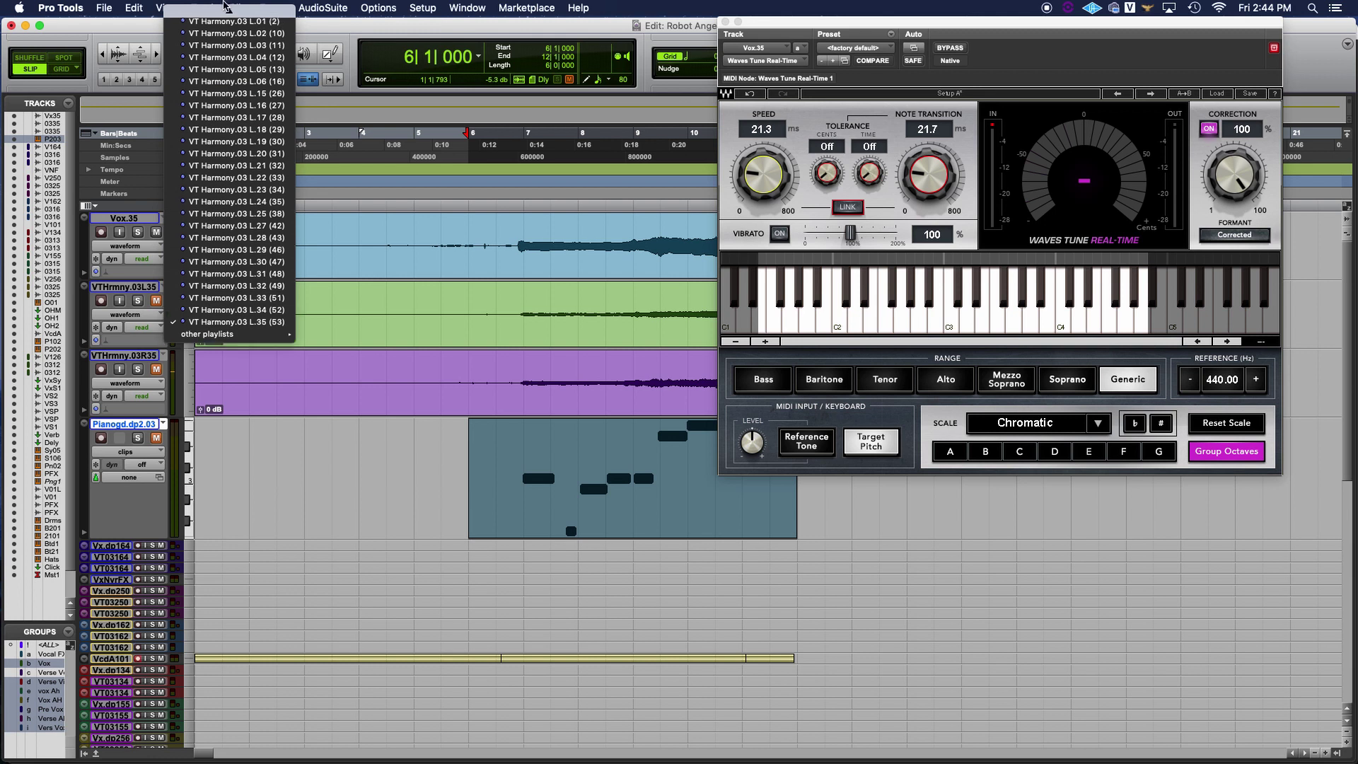
{"action": "left_click", "coordinate": [212, 26]}
{"action": "left_click", "coordinate": [764, 310]}
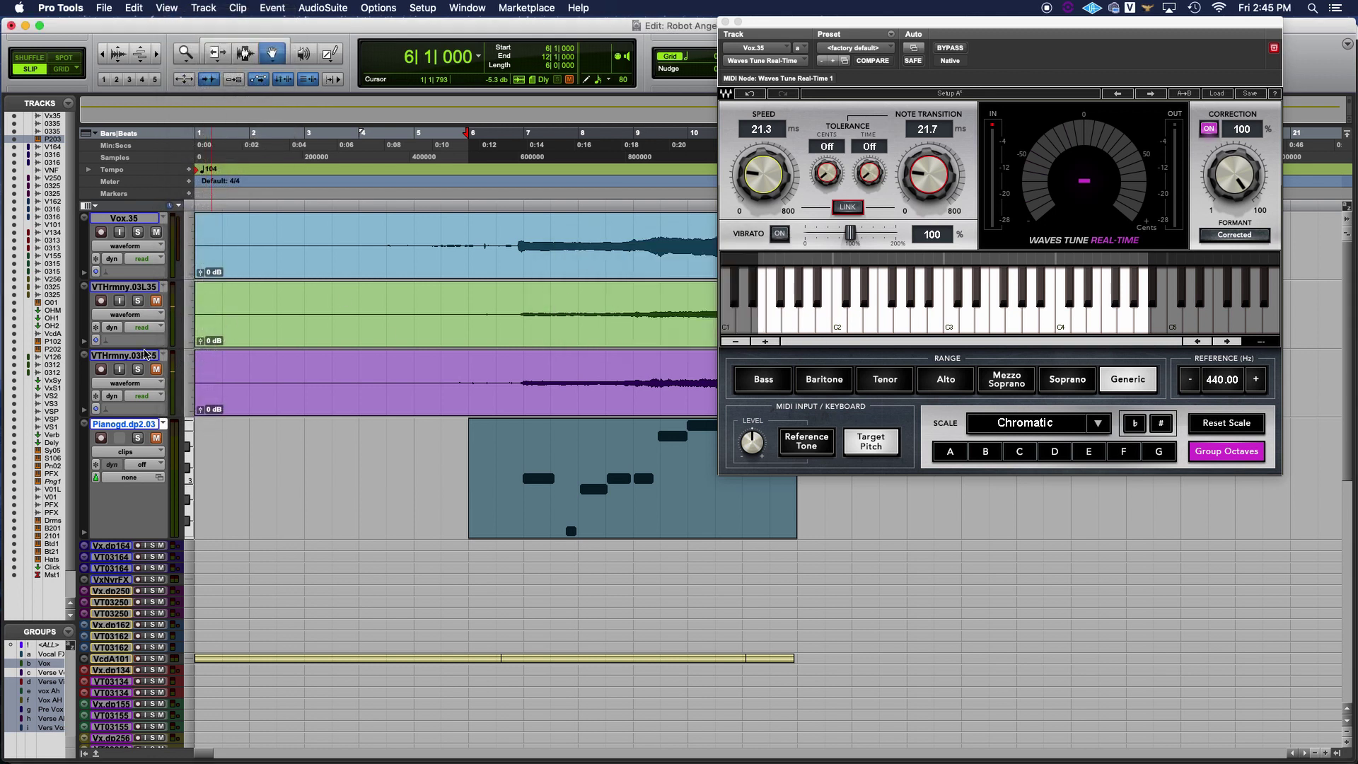
{"action": "left_click", "coordinate": [163, 355]}
{"action": "scroll", "coordinate": [199, 221], "scroll_direction": "up", "scroll_amount": 3}
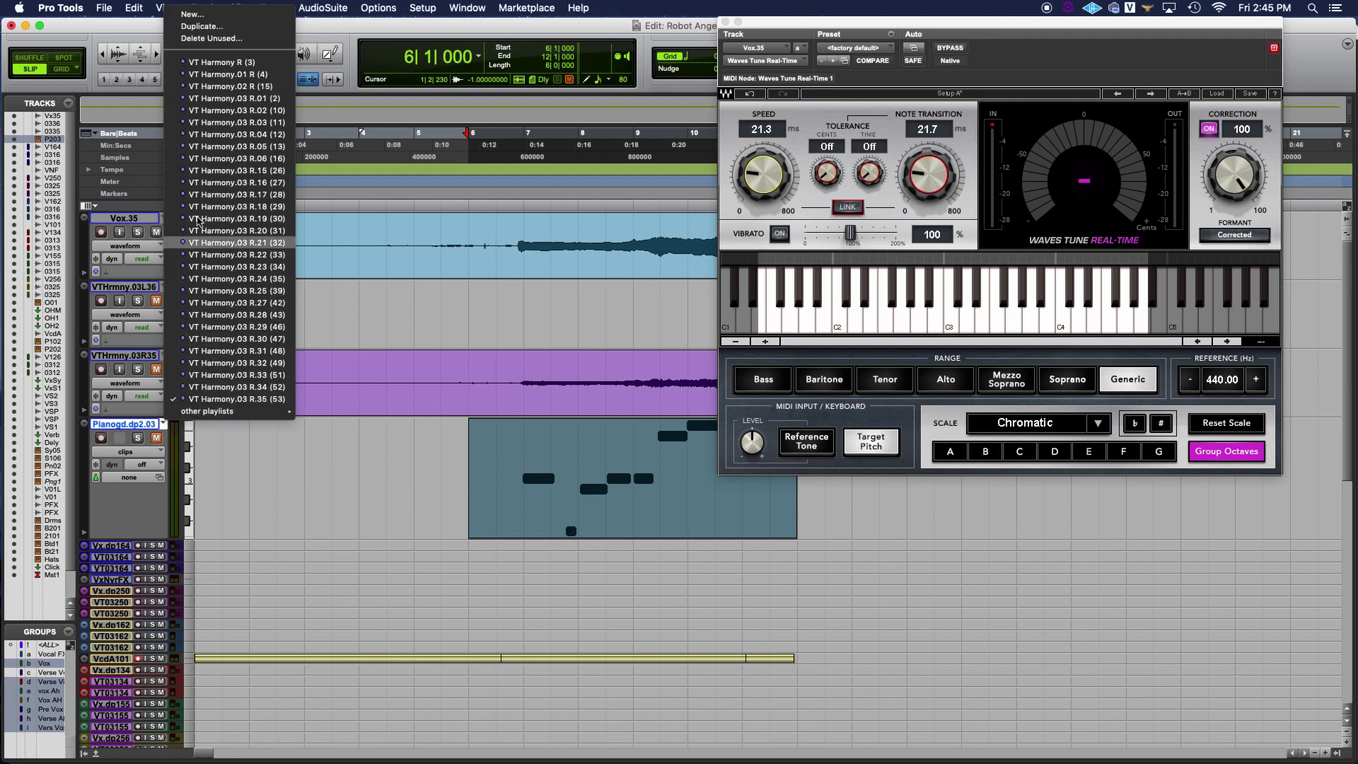
{"action": "left_click", "coordinate": [212, 26]}
{"action": "key", "text": "Return"}
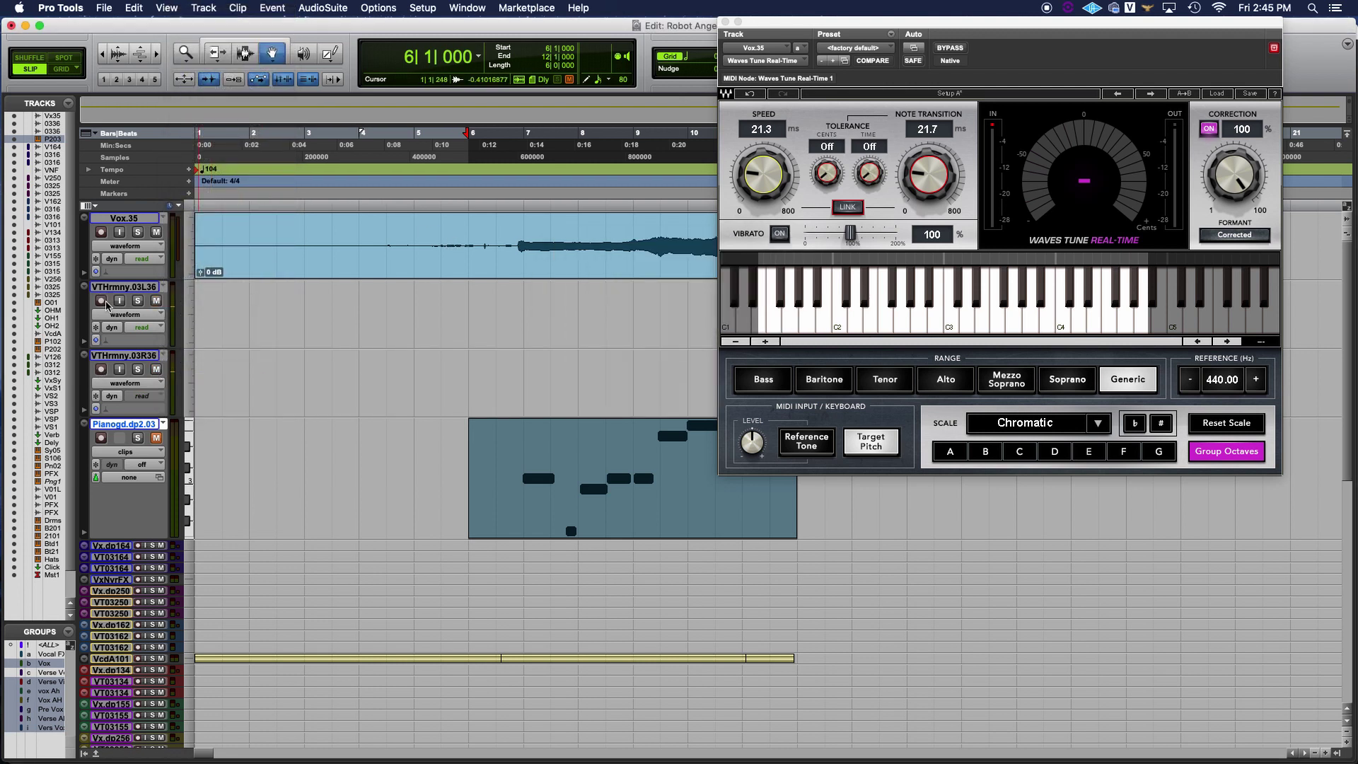
Check the mixer, play back from bar 6, and close the Waves Tune window.
{"action": "key", "text": "super+equal"}
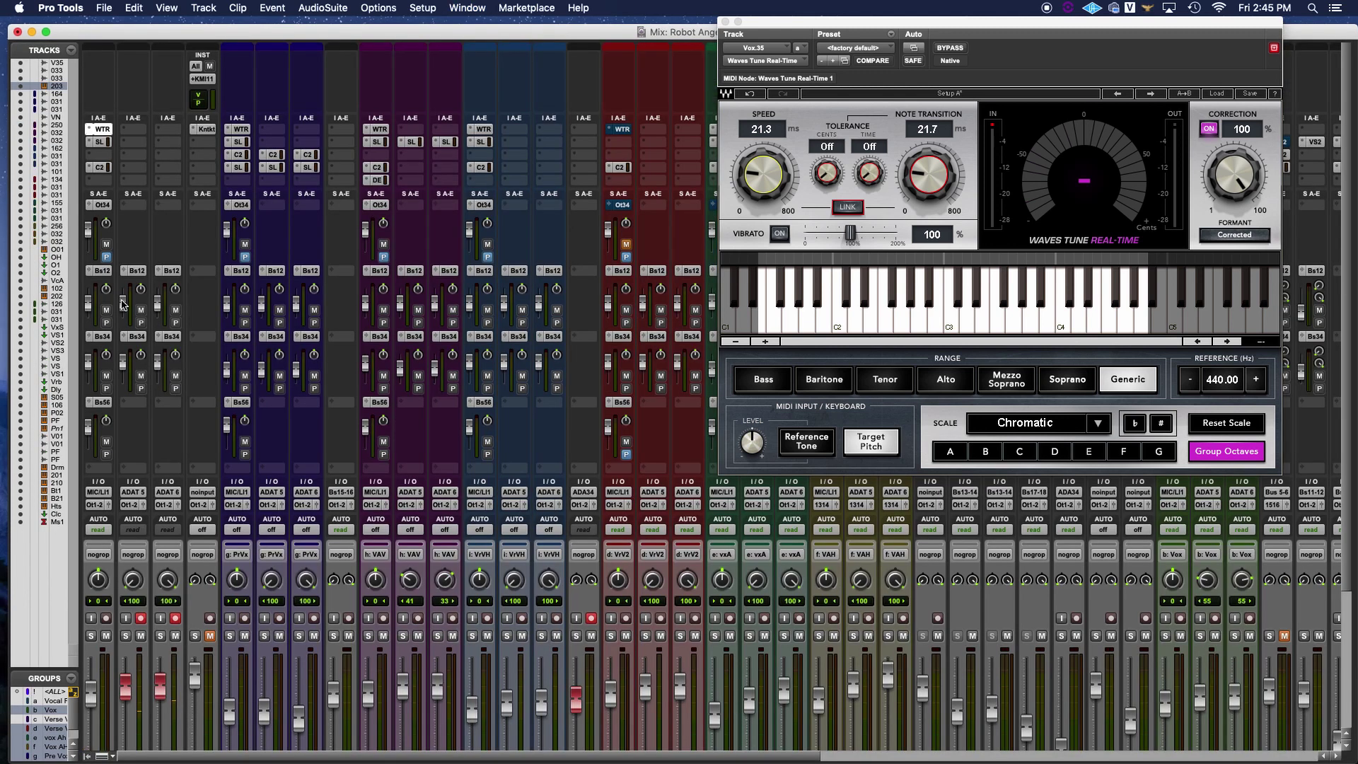
{"action": "key", "text": "super+equal"}
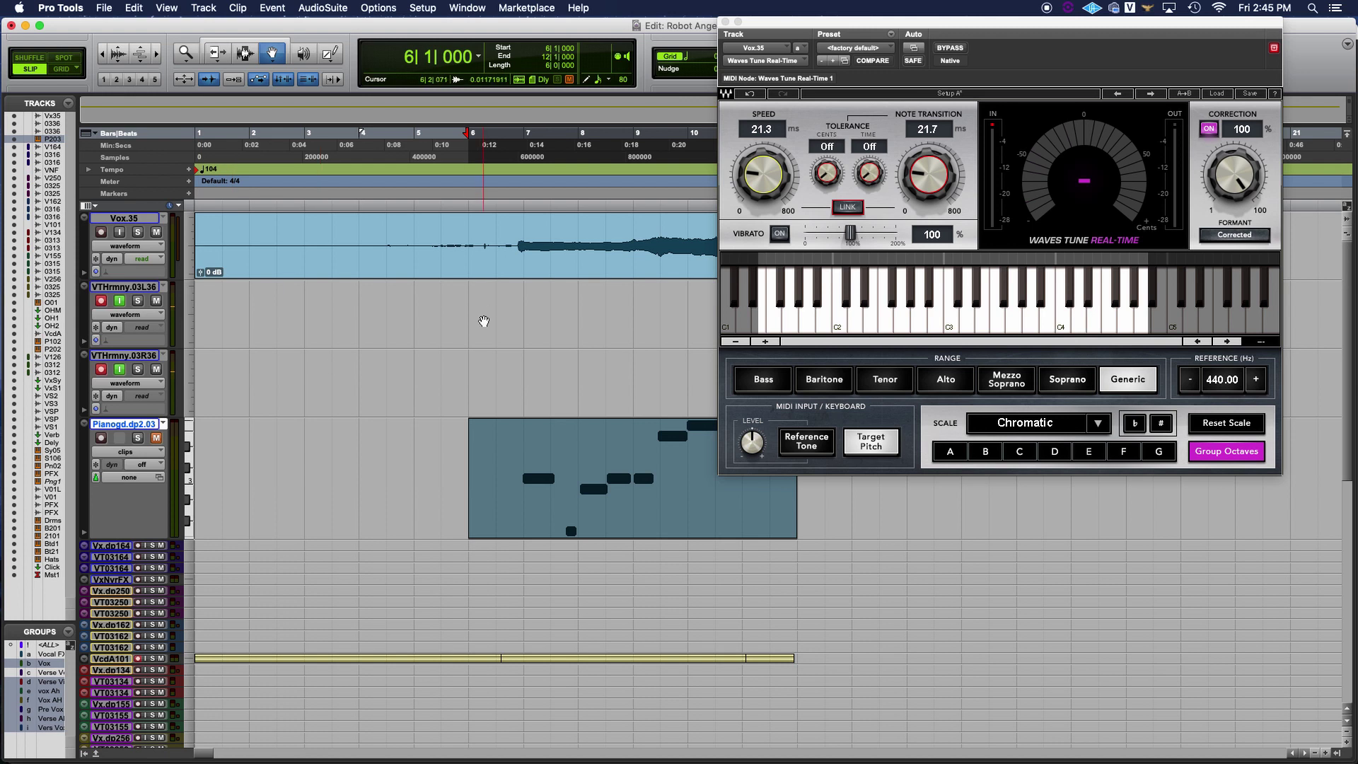
{"action": "key", "text": "space"}
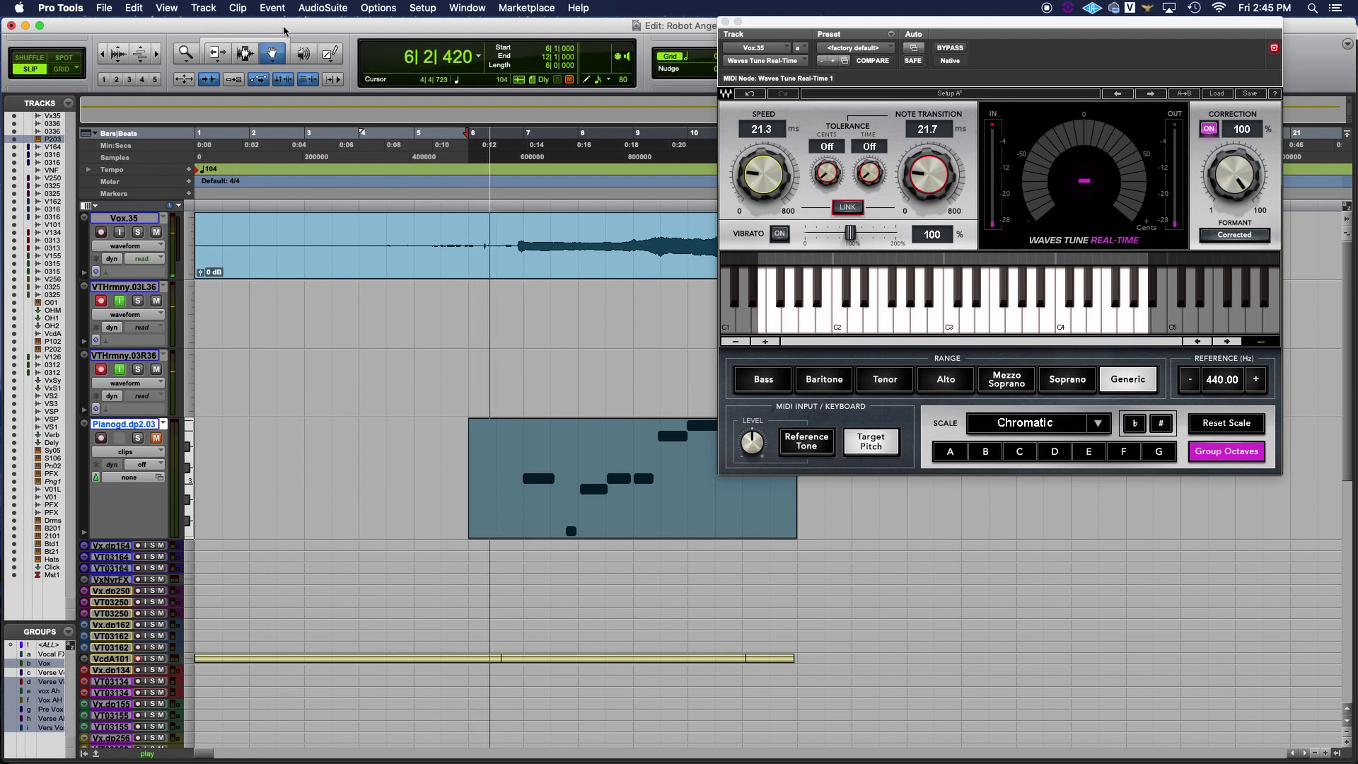
{"action": "left_click", "coordinate": [723, 22]}
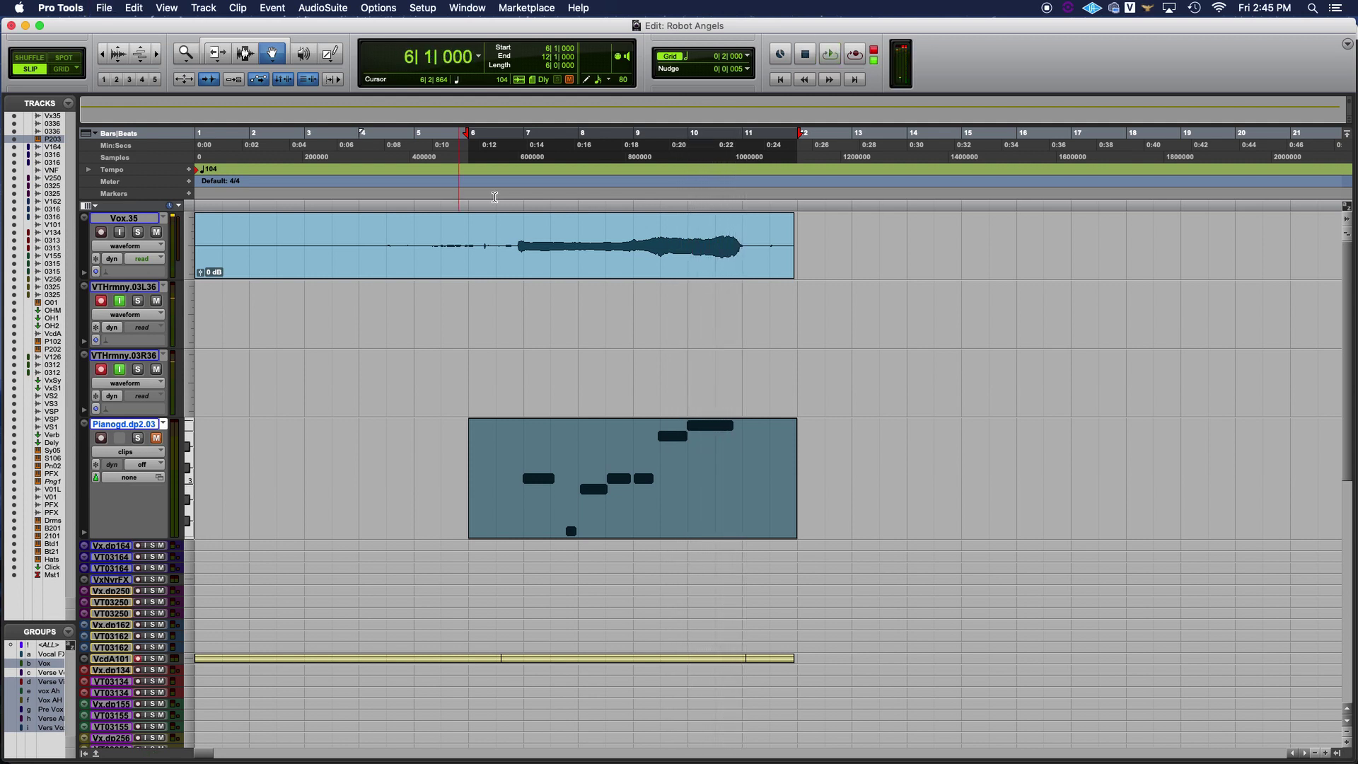
Record a harmony pass from bar 6, then group VTHrmny.03L36 and VTHrmny.03R36 as VFX.
{"action": "key", "text": "super+space"}
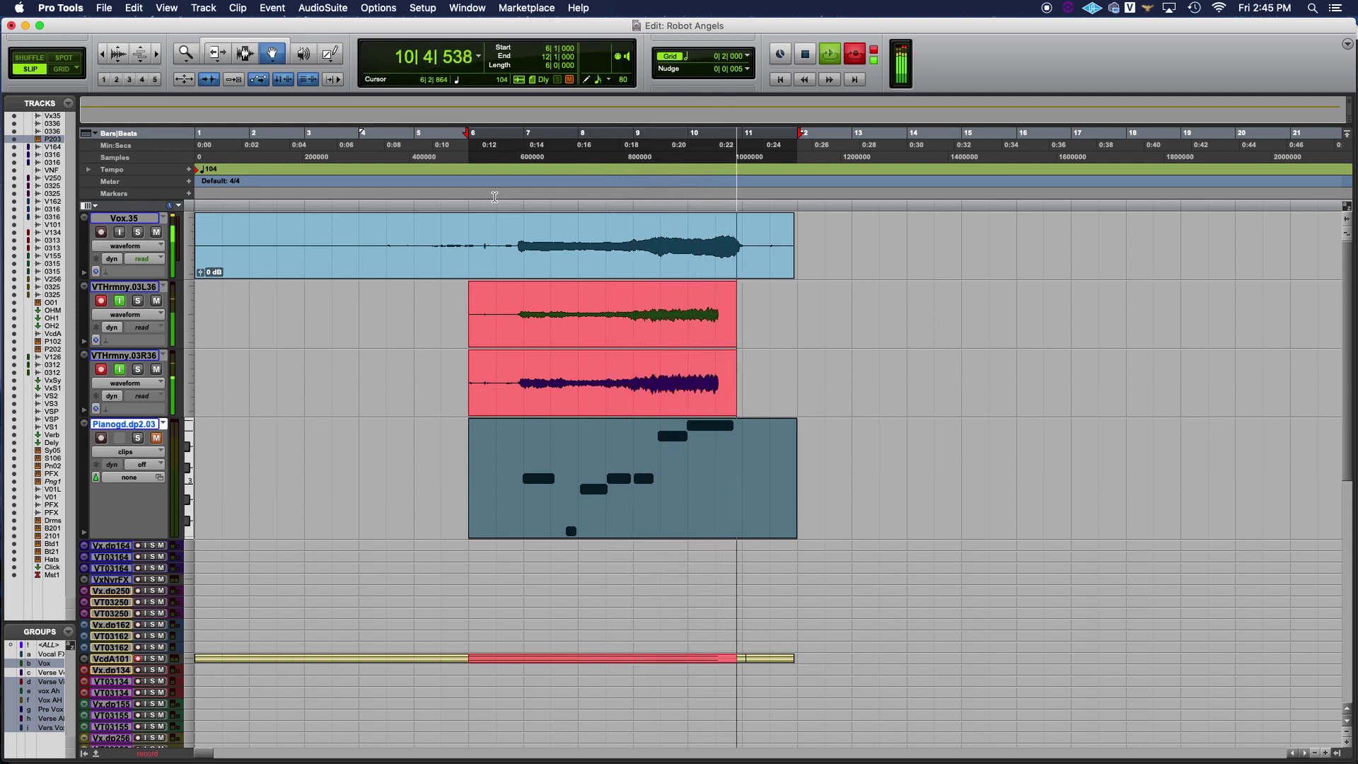
{"action": "key", "text": "space"}
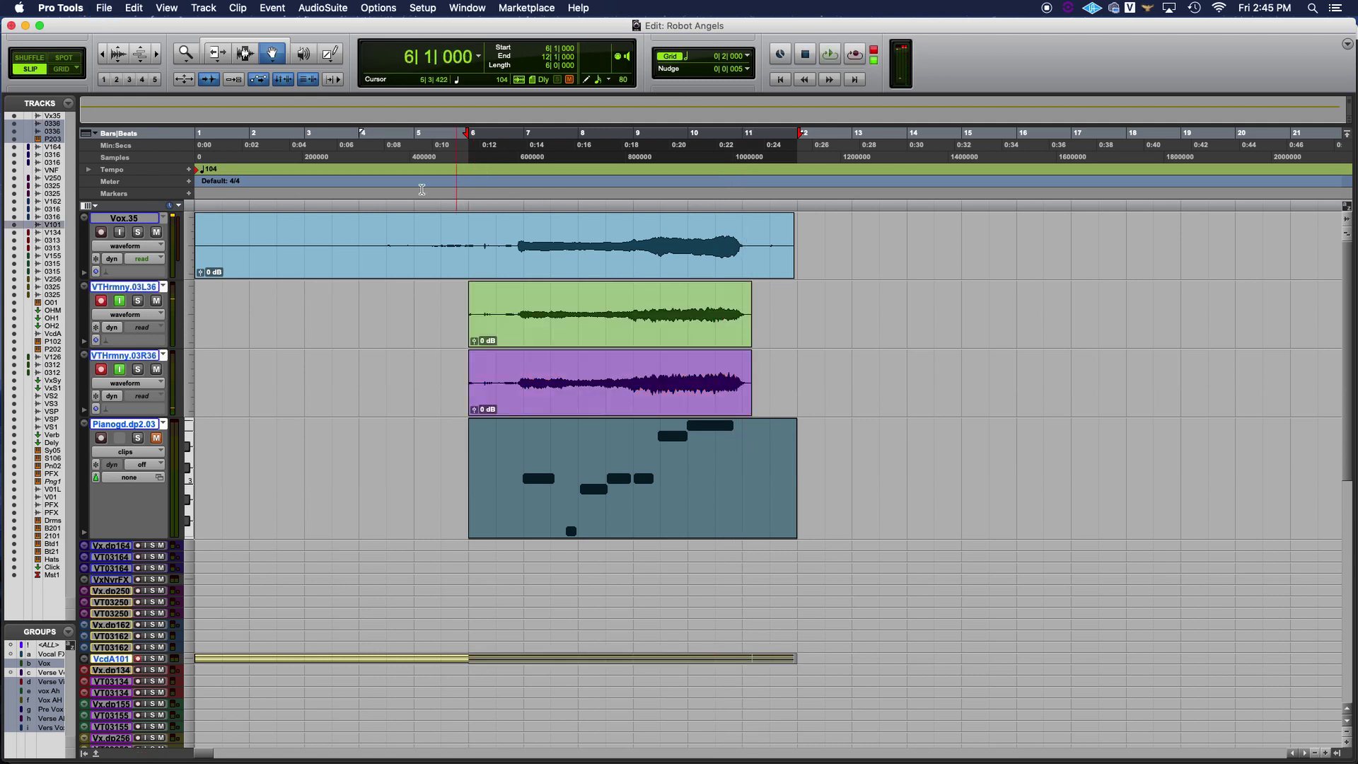
{"action": "left_click", "coordinate": [136, 288]}
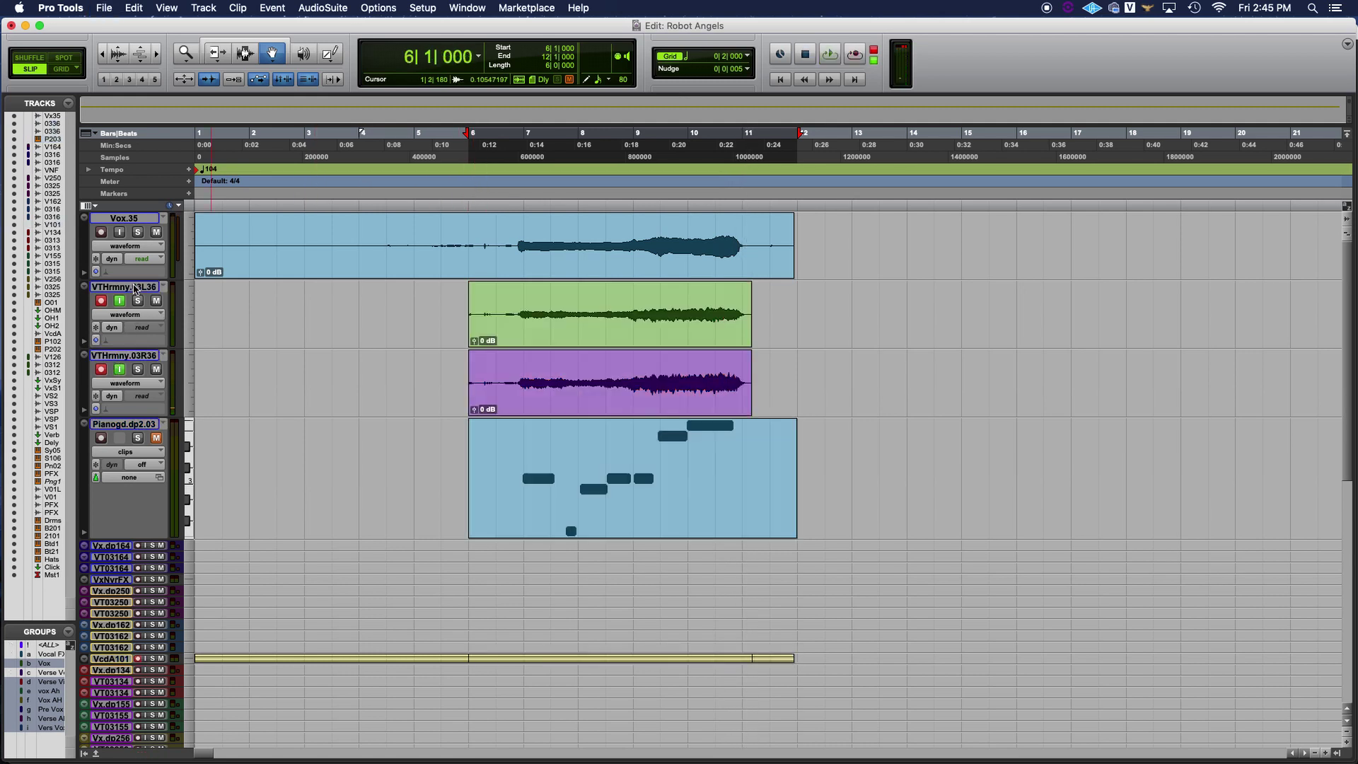
{"action": "left_click", "coordinate": [136, 292]}
{"action": "left_click", "coordinate": [128, 358], "text": "shift"}
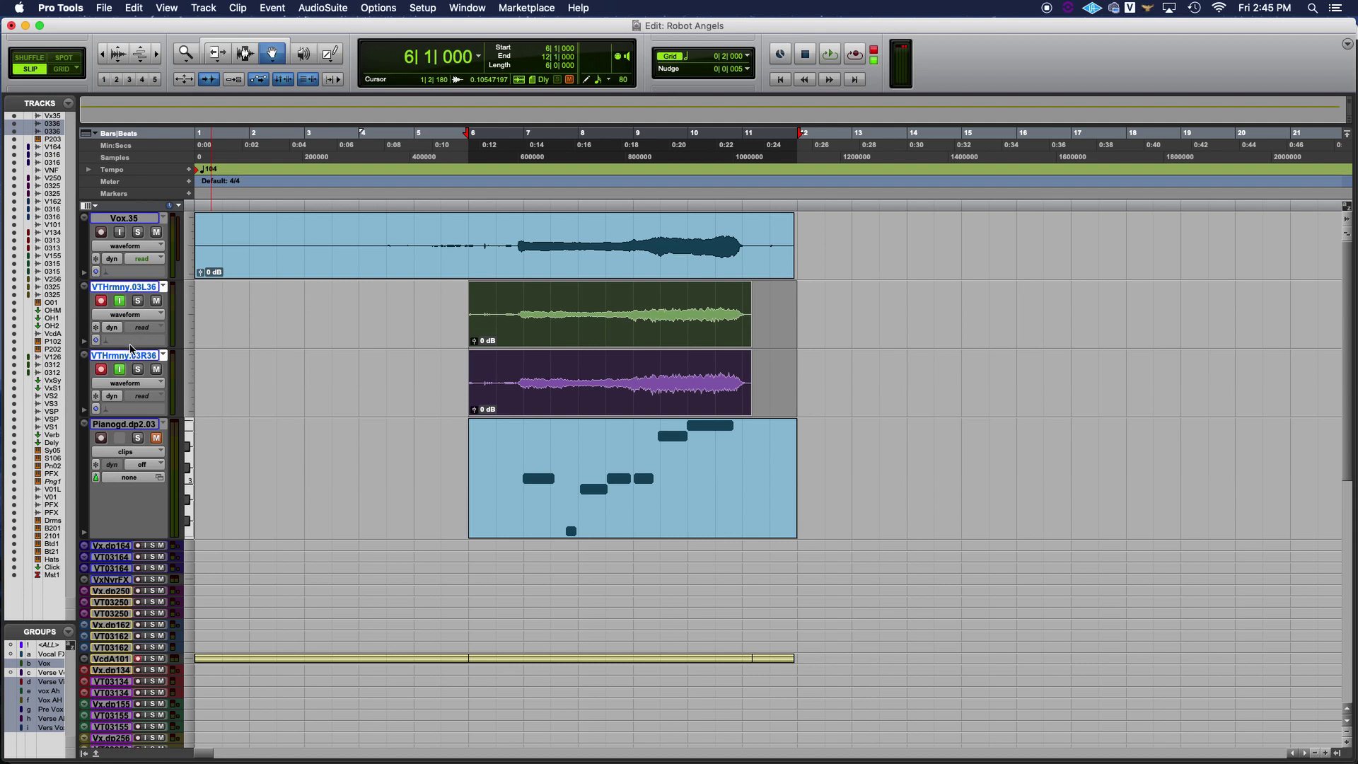
{"action": "key", "text": "super+g"}
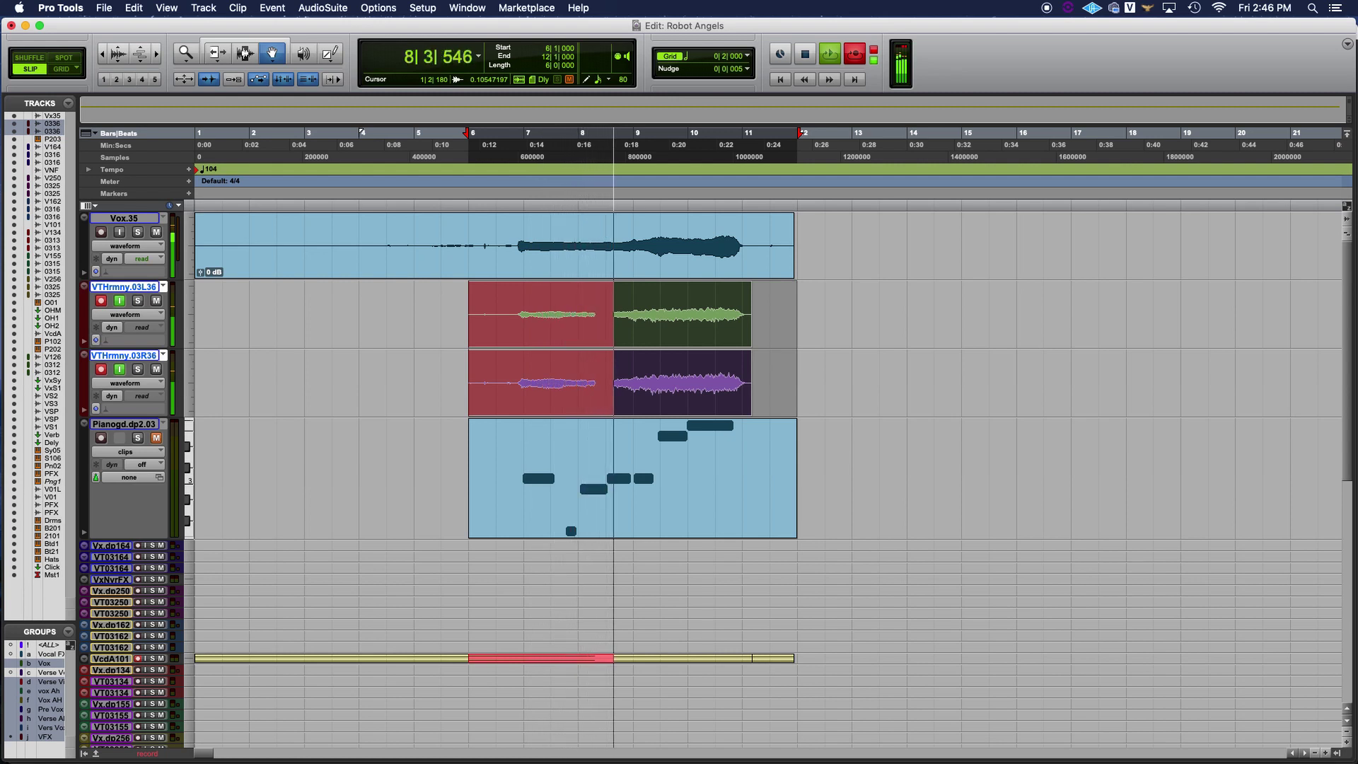
Record a new take on both harmony tracks from bar 6 to about bar 11.
{"action": "key", "text": "space"}
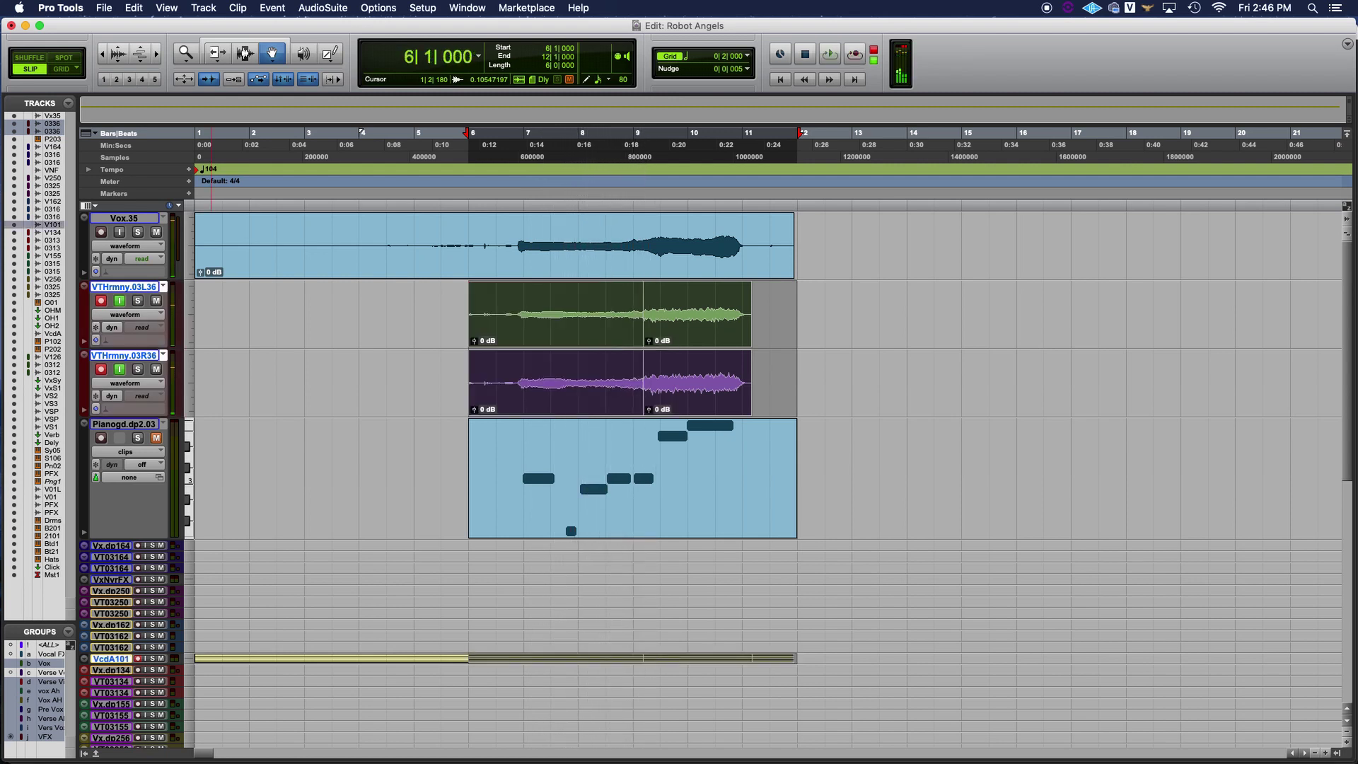
{"action": "key", "text": "super+space"}
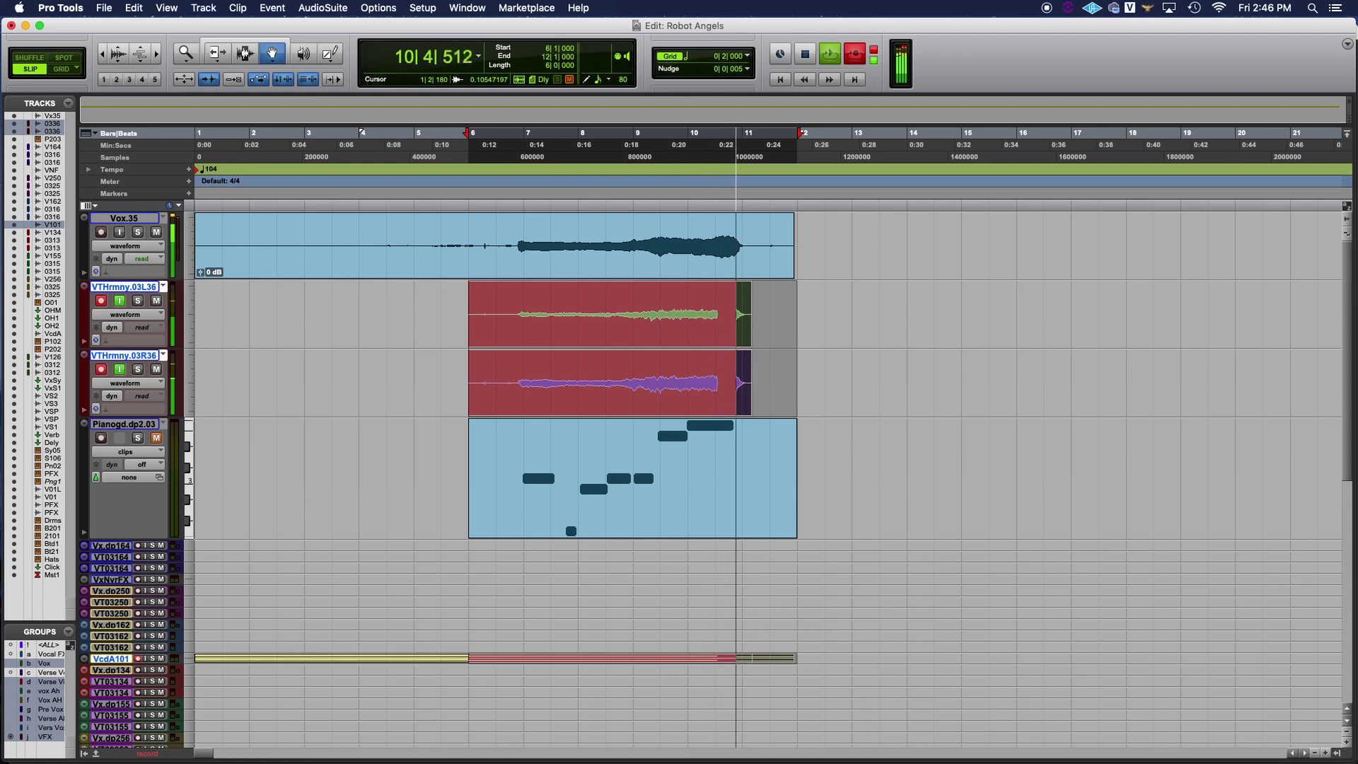
{"action": "key", "text": "space"}
{"action": "key", "text": "super+s"}
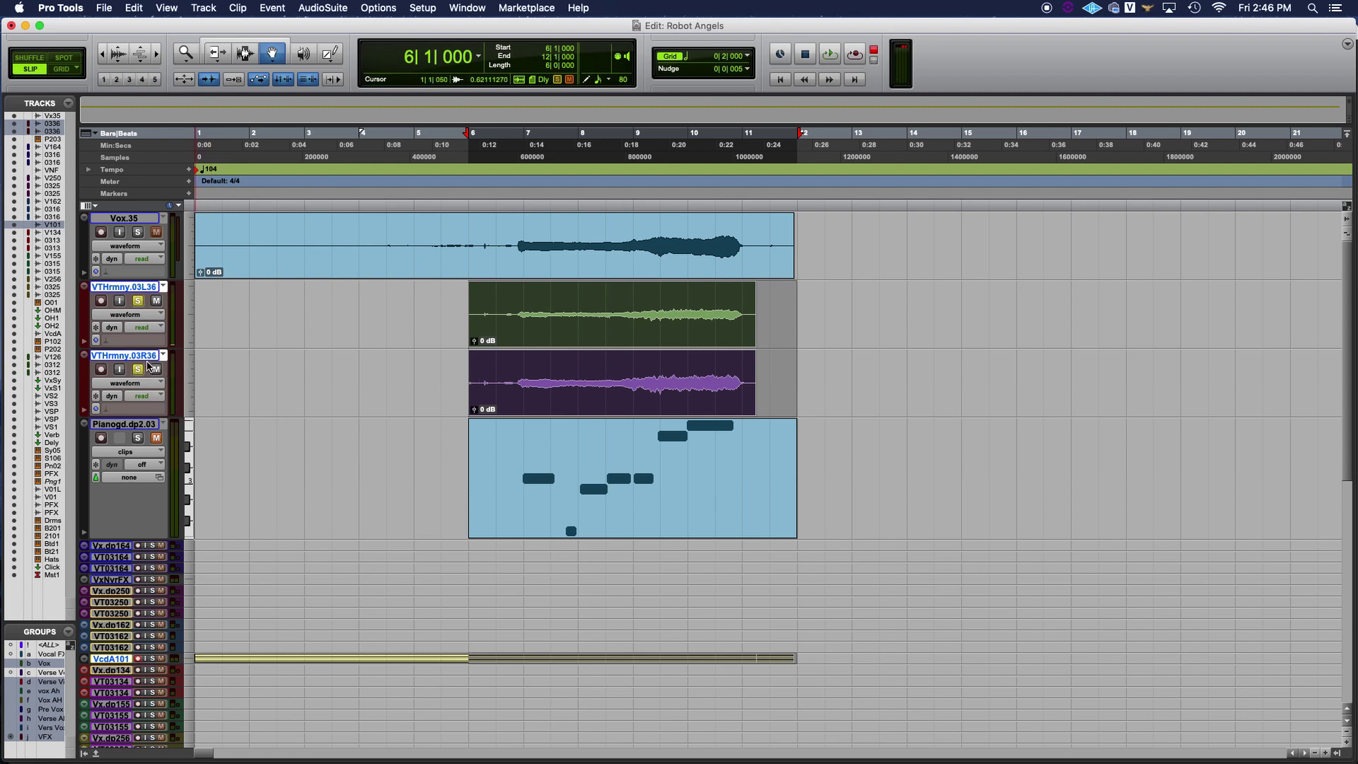
Play back the harmony take, soloing VTHrmny.03R36 and VTHrmny.03L36 in turn.
{"action": "key", "text": "space"}
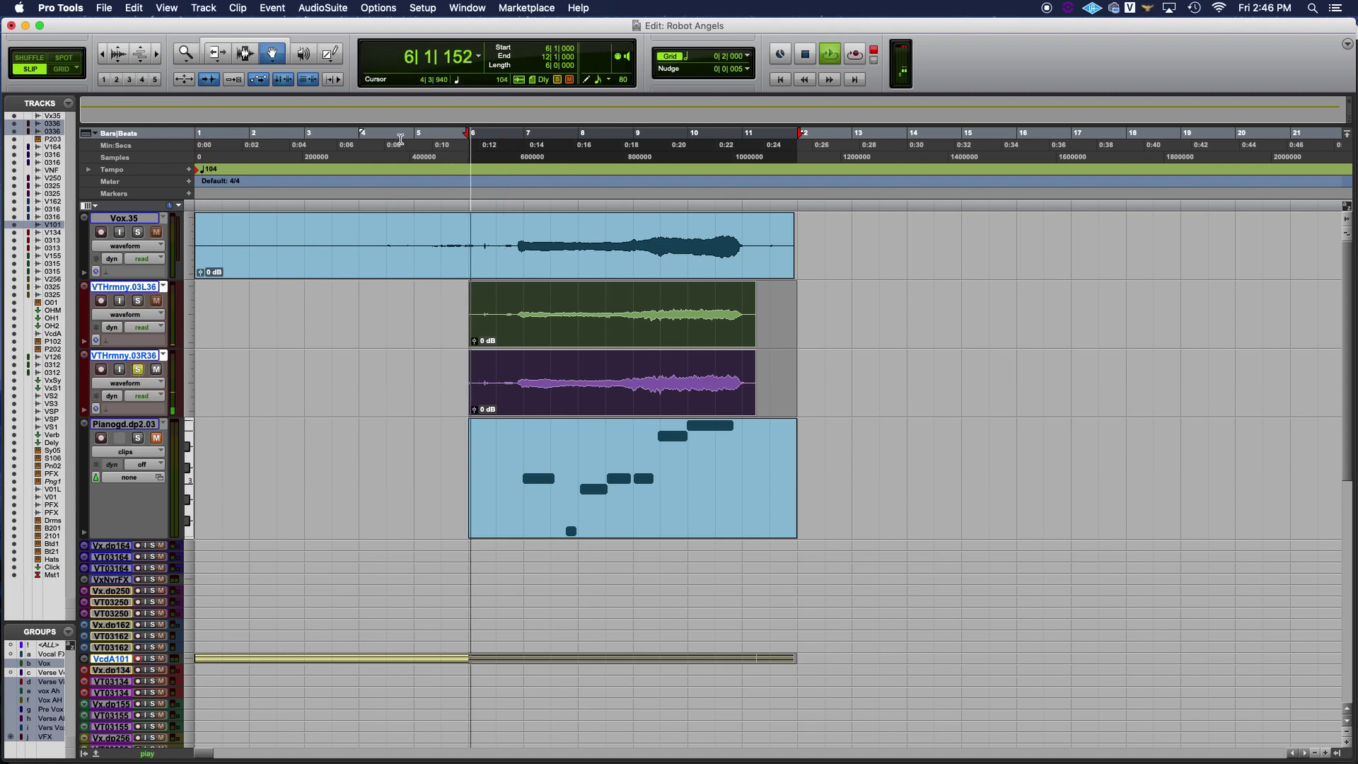
{"action": "left_click", "coordinate": [244, 55]}
{"action": "key", "text": "super+s"}
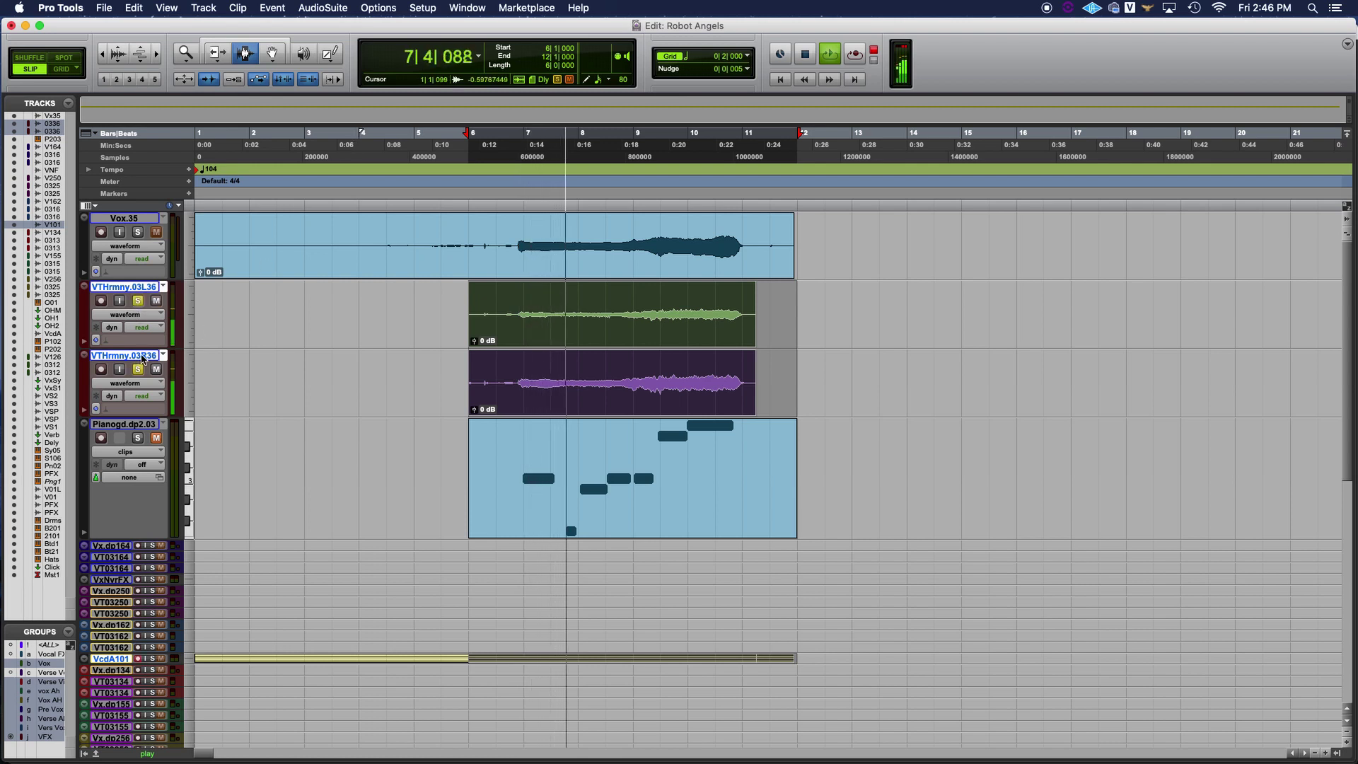
{"action": "left_click", "coordinate": [142, 304], "text": "alt"}
{"action": "left_click", "coordinate": [141, 304]}
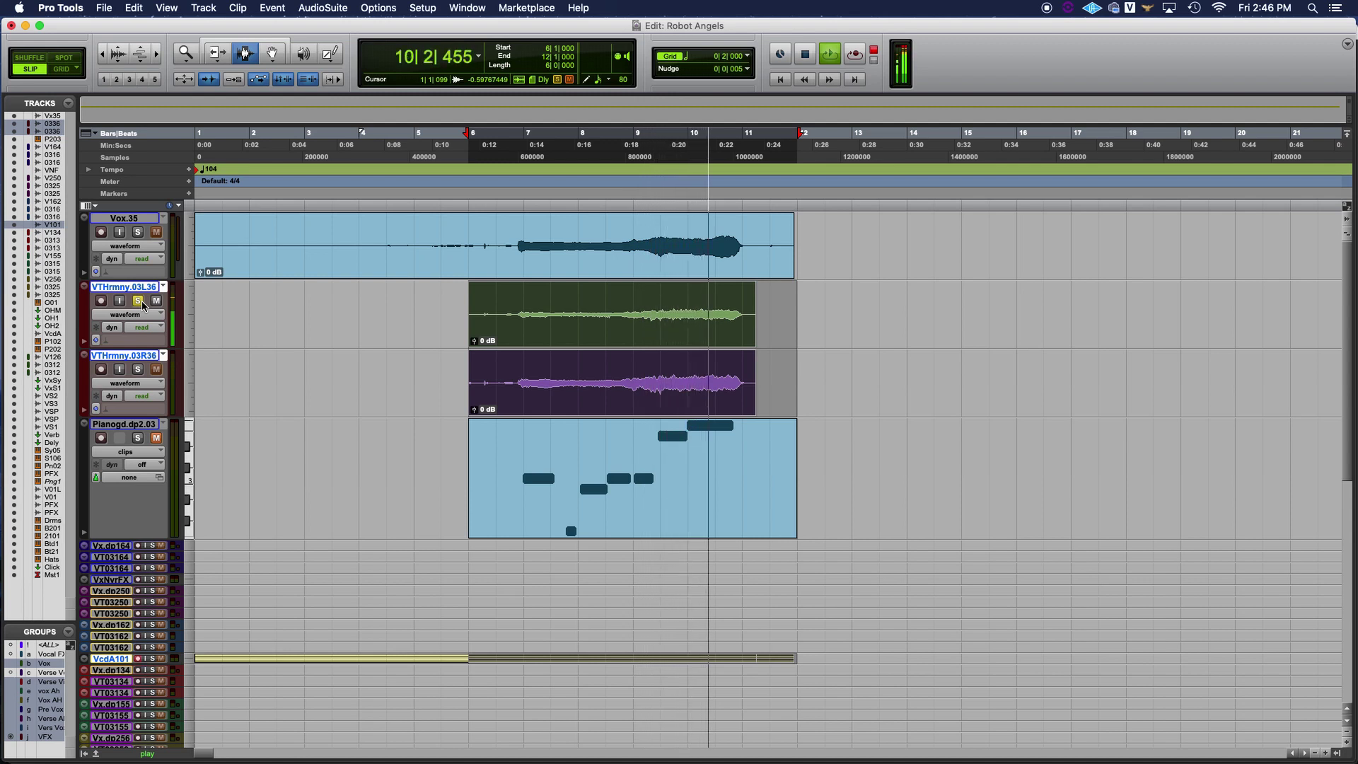
{"action": "left_click", "coordinate": [138, 303]}
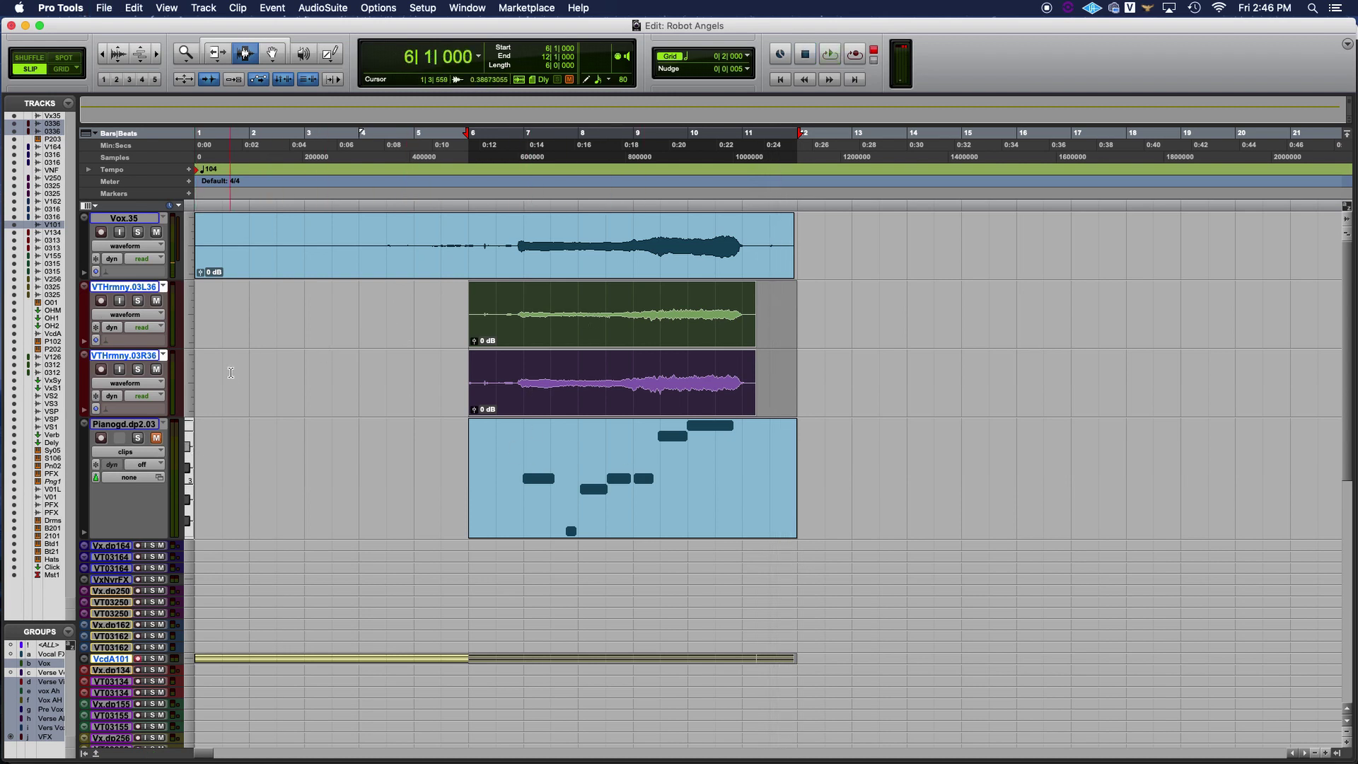
Make all tracks taller so the clips on Vox.dup1.64 are visible.
{"action": "scroll", "coordinate": [229, 373], "scroll_direction": "down", "scroll_amount": 1}
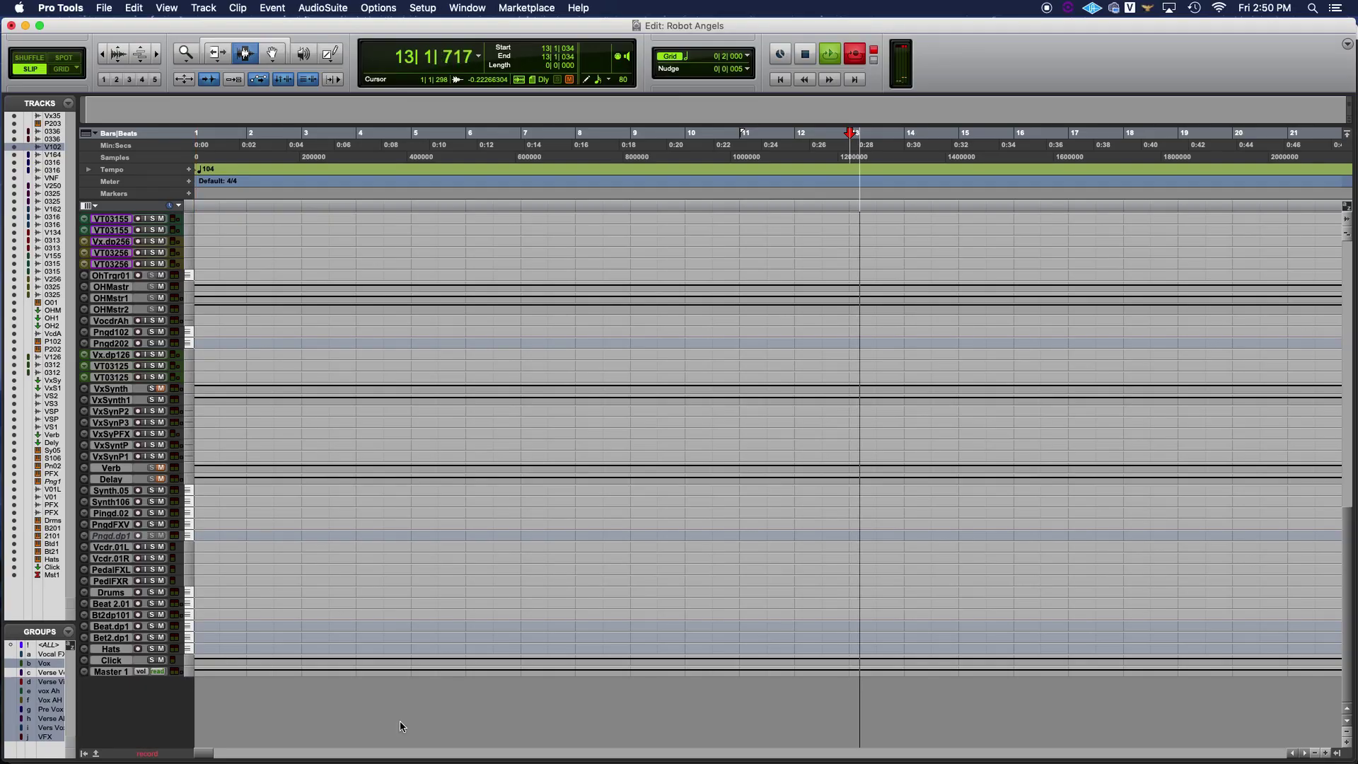
{"action": "key", "text": "KP_Decimal"}
{"action": "key", "text": "KP_1"}
{"action": "key", "text": "KP_Decimal"}
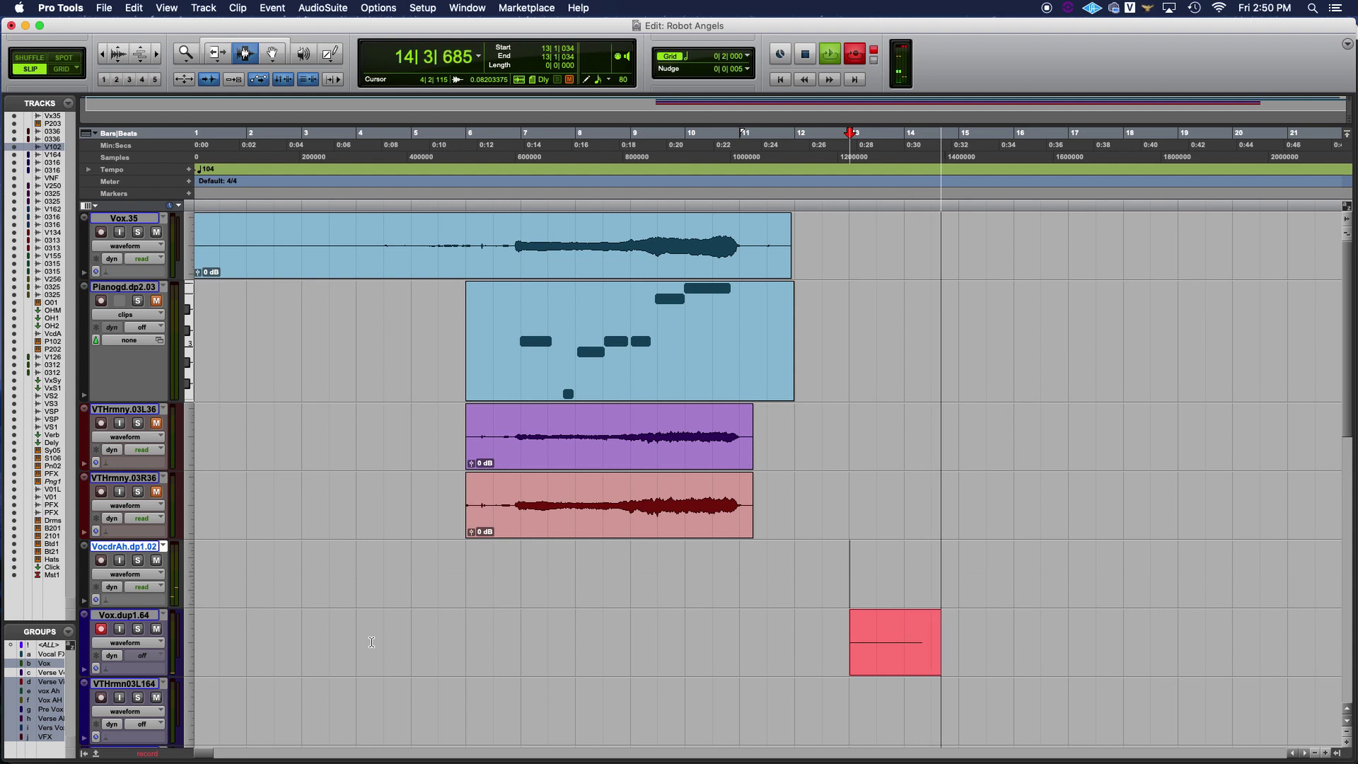
{"action": "scroll", "coordinate": [372, 642], "scroll_direction": "down", "scroll_amount": 5}
{"action": "scroll", "coordinate": [370, 638], "scroll_direction": "up", "scroll_amount": 2}
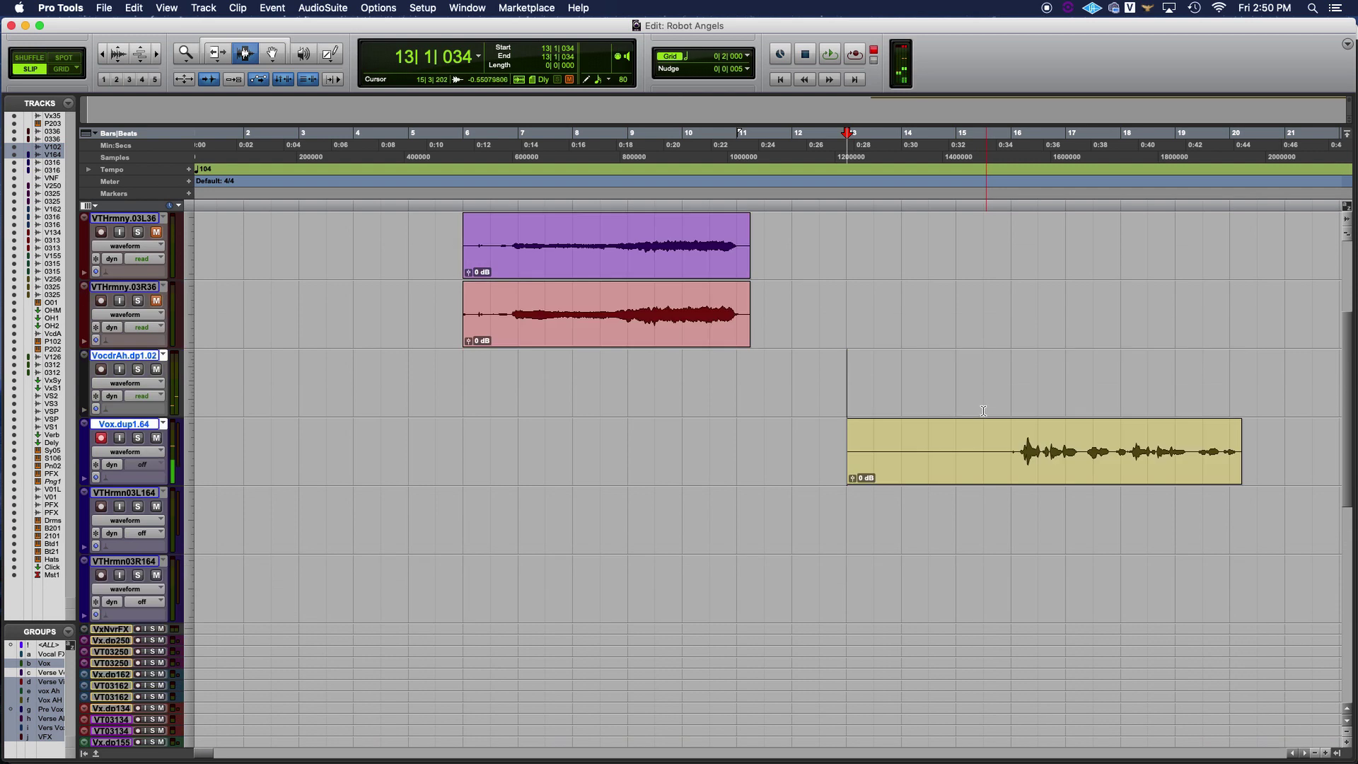
Set the start point on Pianogd.dp2.03 near bar 15 and record a short MIDI pass.
{"action": "left_click", "coordinate": [1005, 441]}
{"action": "scroll", "coordinate": [1005, 441], "scroll_direction": "up", "scroll_amount": 1}
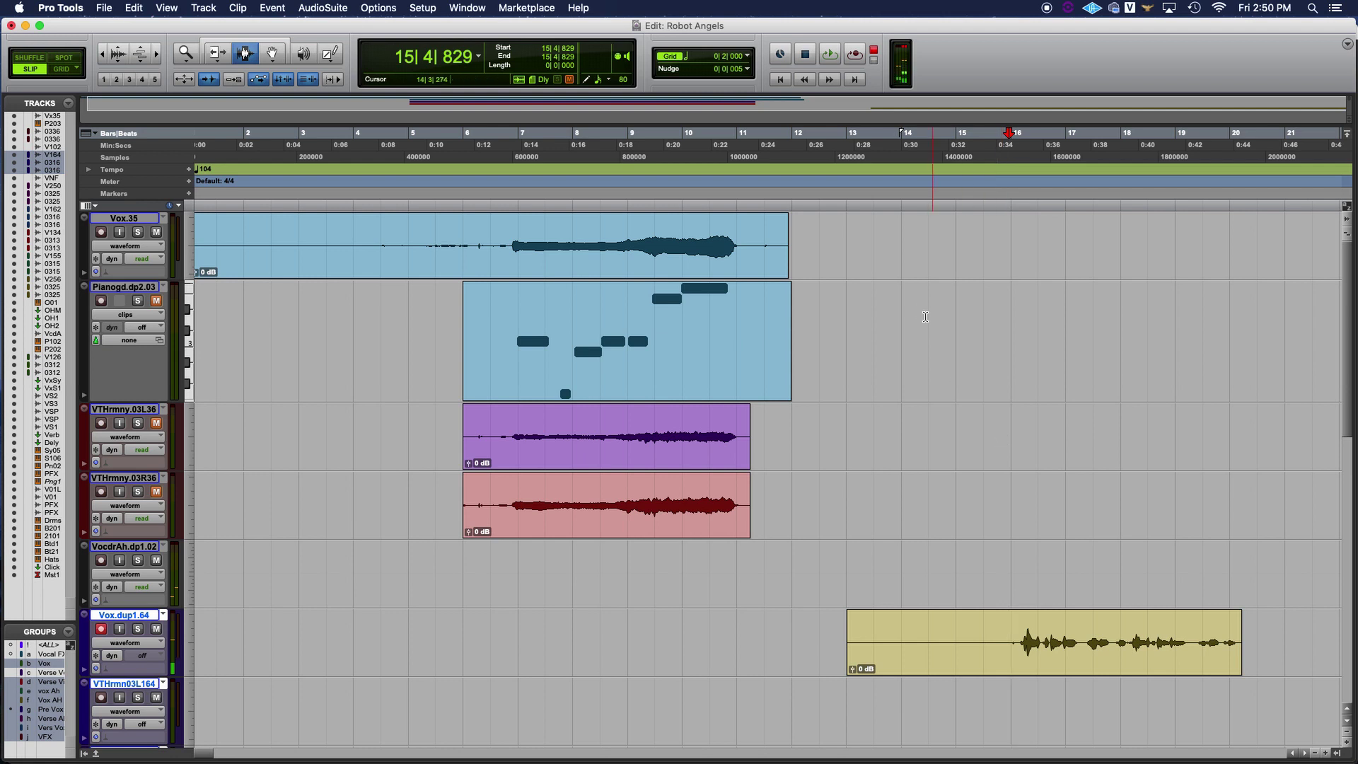
{"action": "left_click", "coordinate": [1010, 324]}
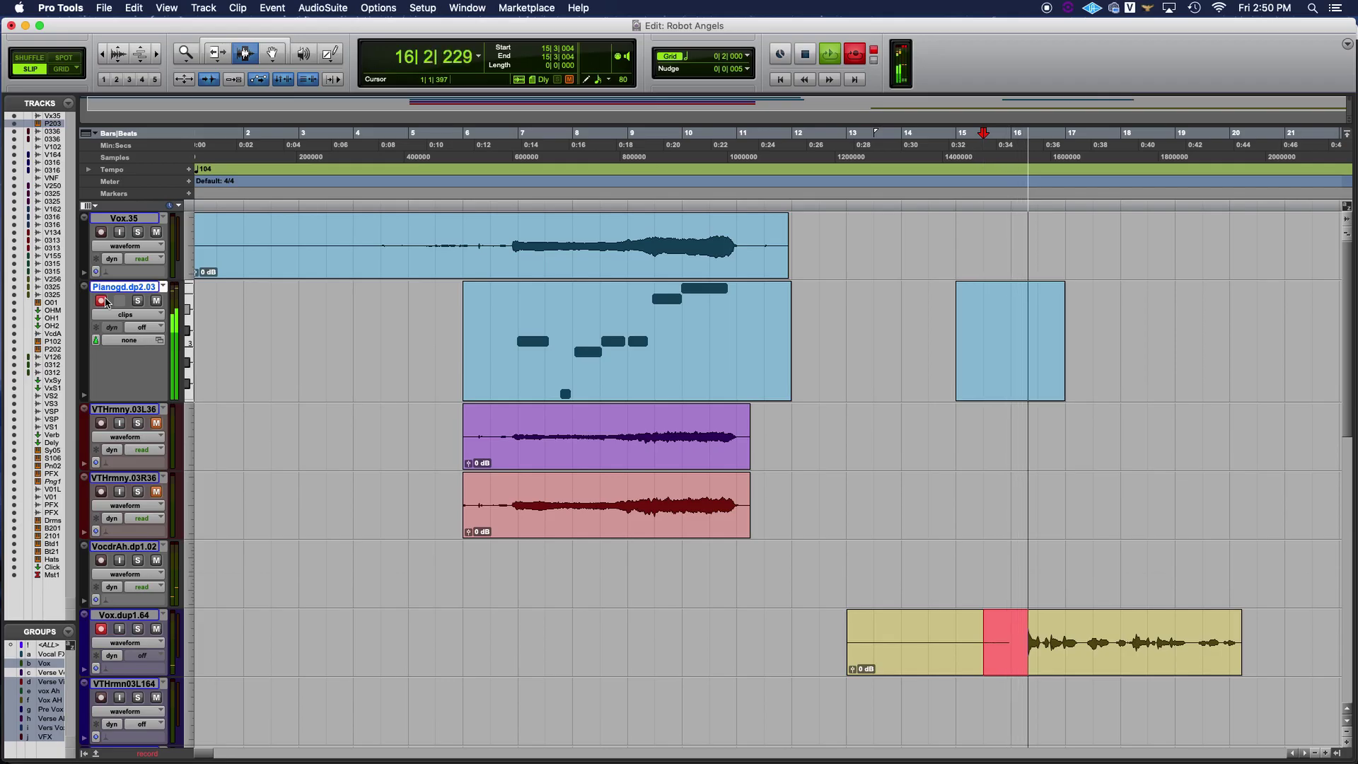
{"action": "key", "text": "space"}
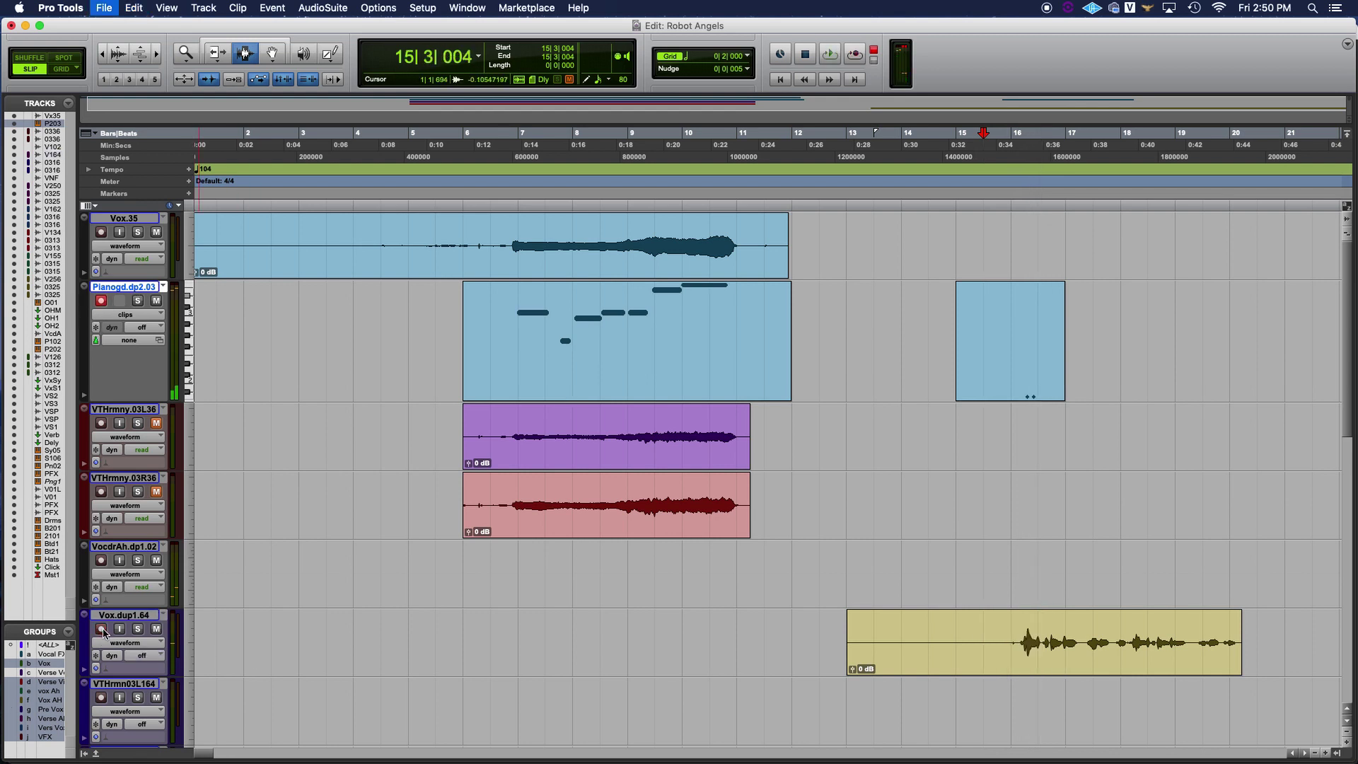
Record Pianogd MIDI and VocdrAh vocoder audio together starting at 15|3|004.
{"action": "key", "text": "super+space"}
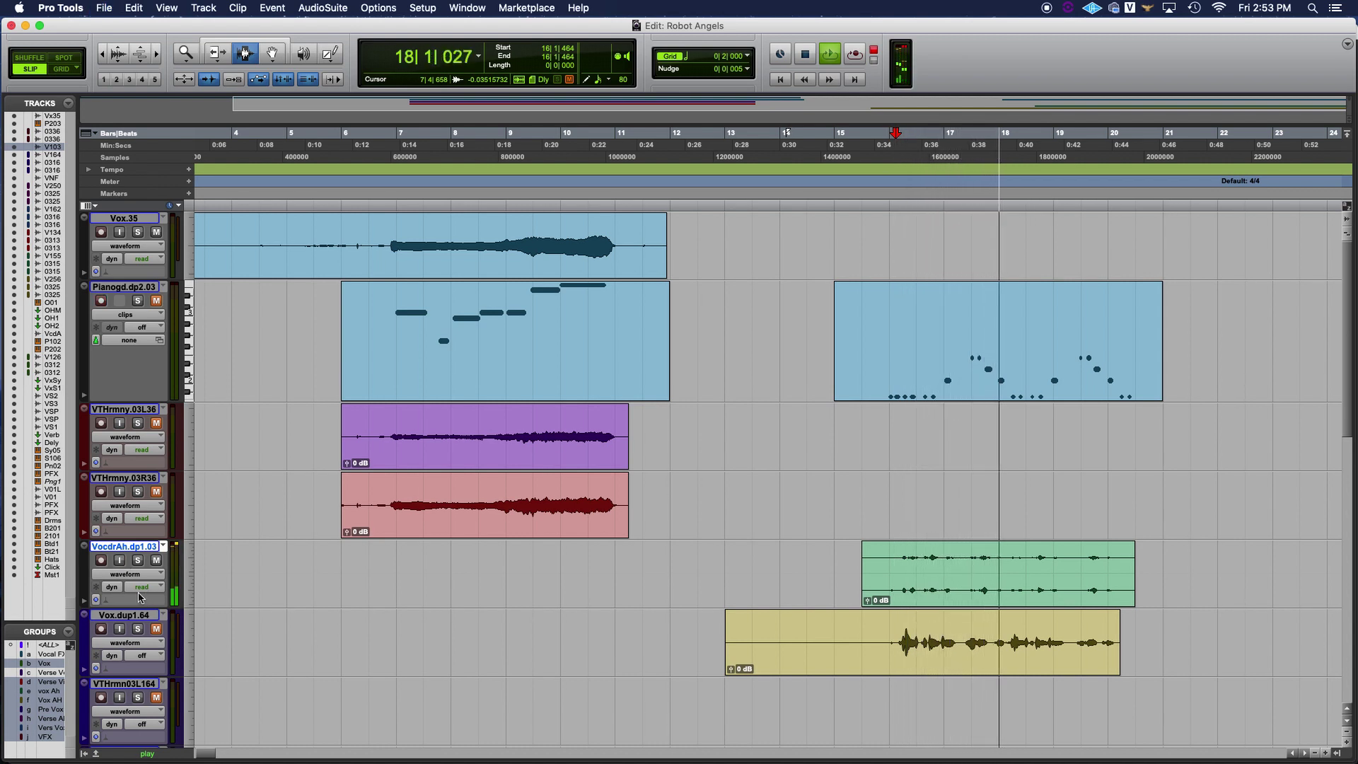
Switch the vocoder track to its VocdrAh.dp1.02 take and stop playback.
{"action": "left_click", "coordinate": [164, 547]}
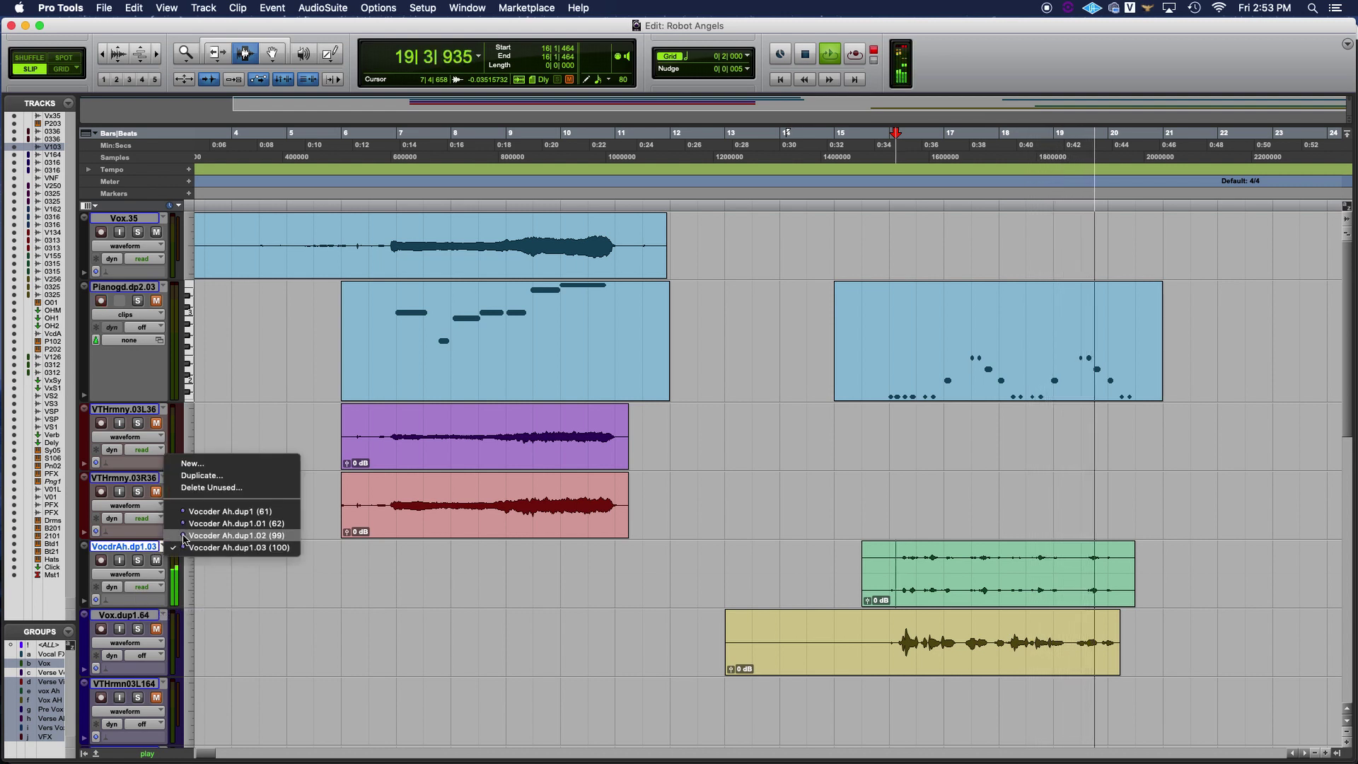
{"action": "left_click", "coordinate": [185, 536]}
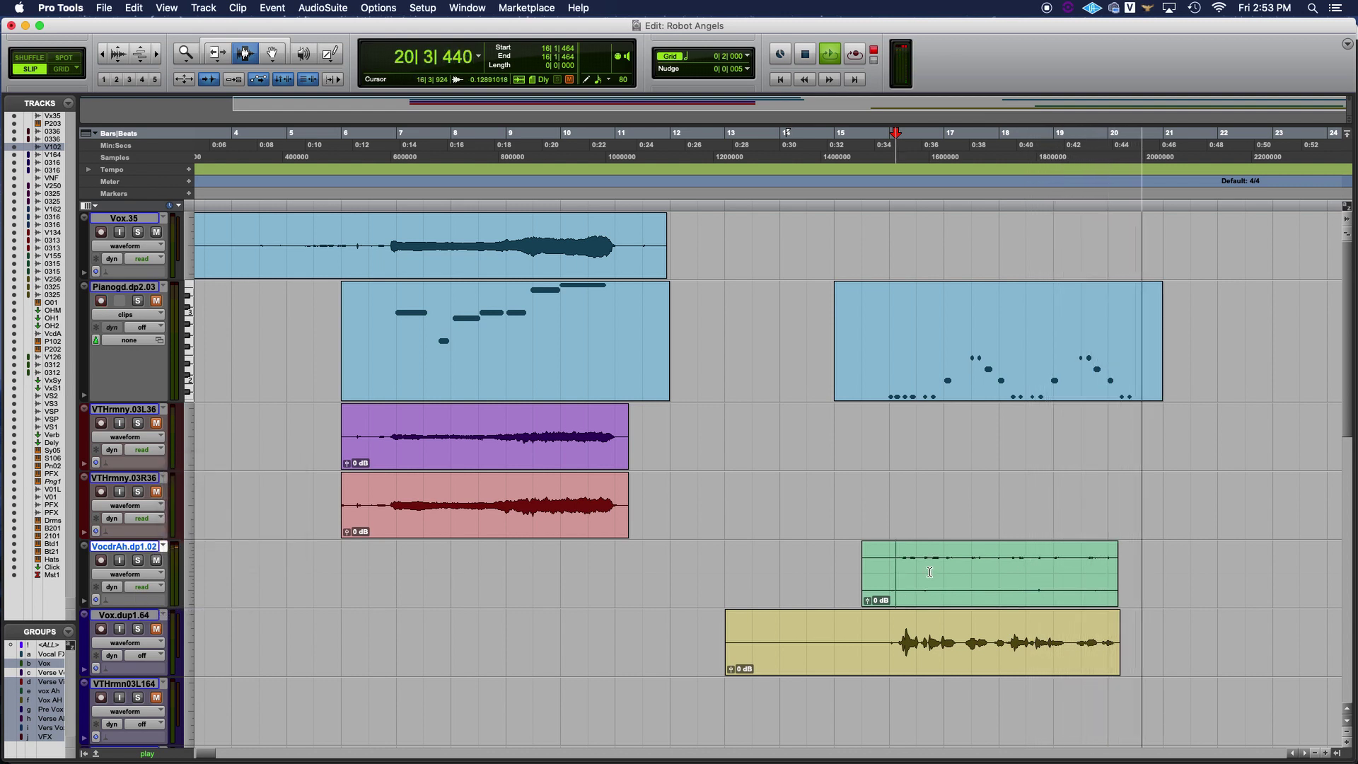
{"action": "key", "text": "space"}
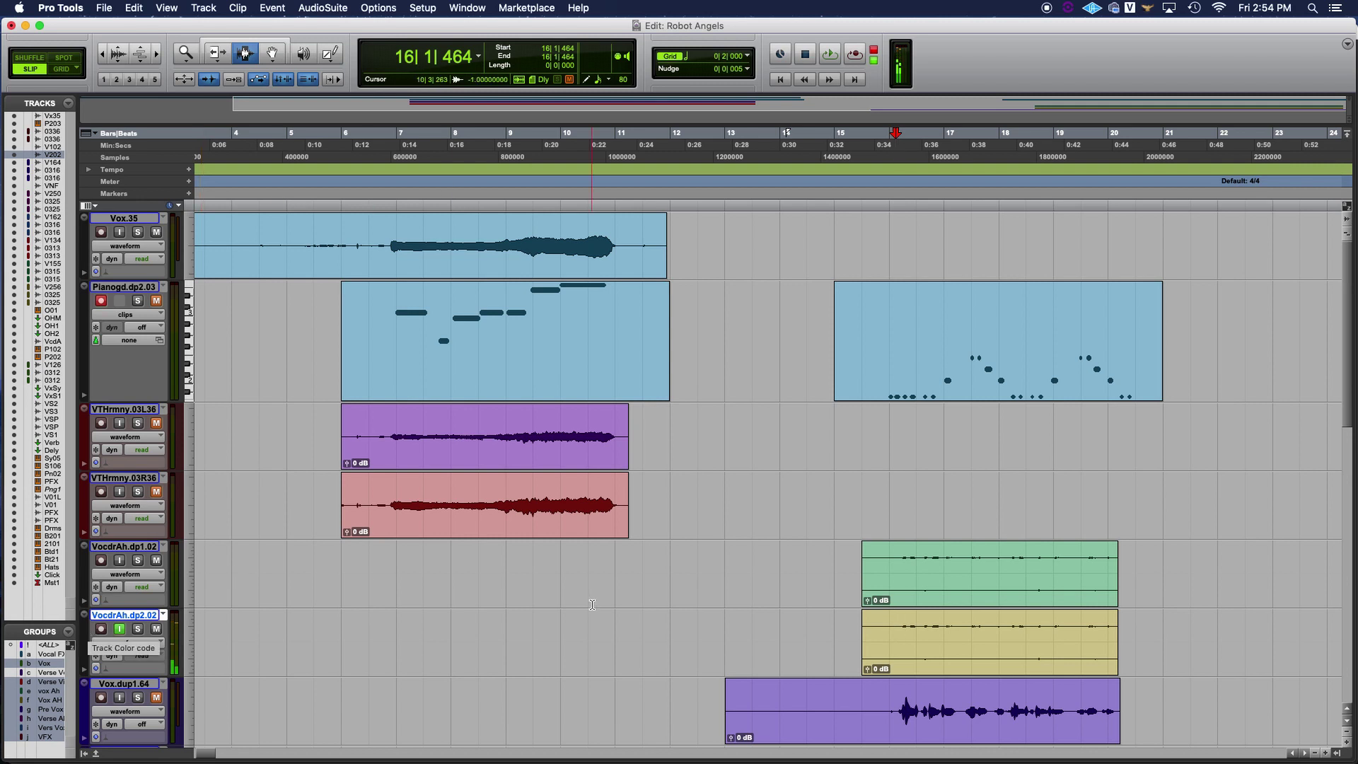
Record a new vocoder take over the whole VocdrAh.dp2.02 clip, then show the mixer.
{"action": "double_click", "coordinate": [933, 631]}
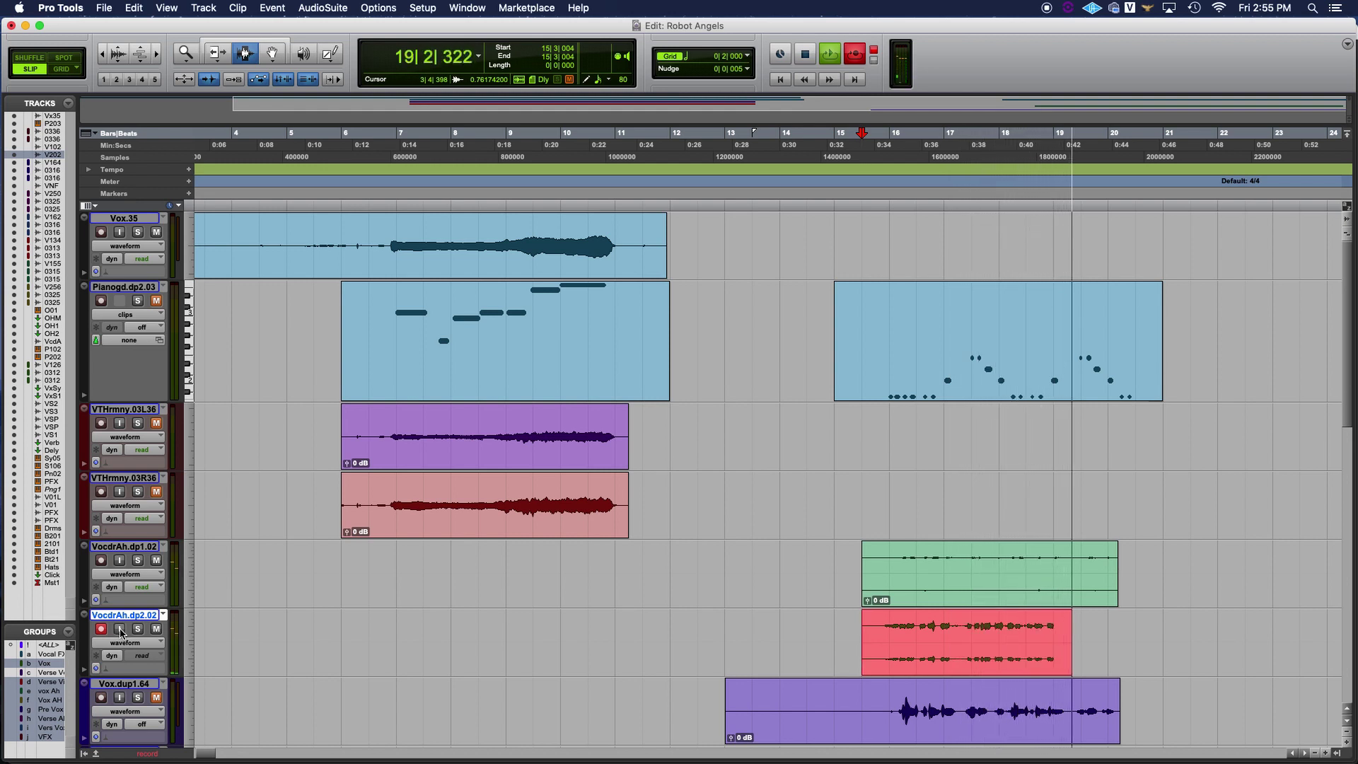
{"action": "key", "text": "super+s"}
{"action": "key", "text": "space"}
{"action": "key", "text": "super+equal"}
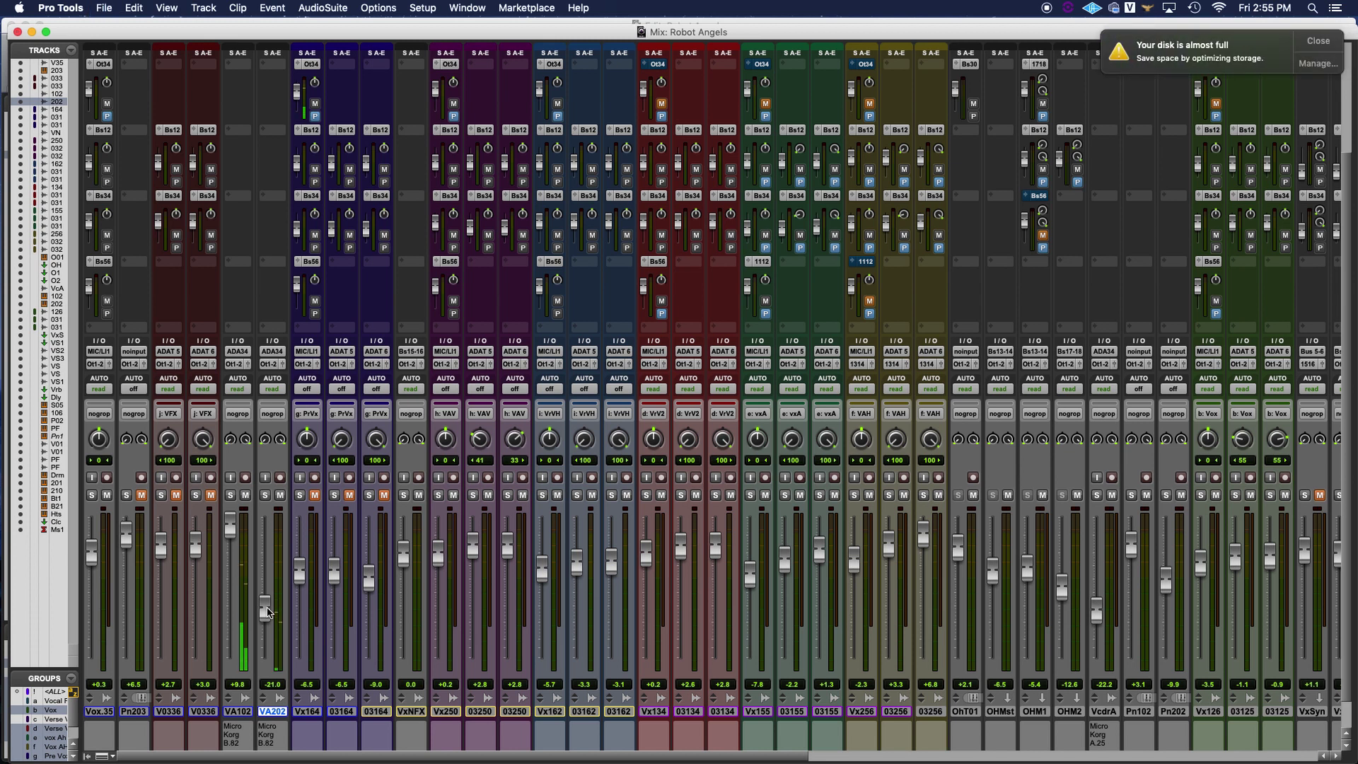
Return to the Edit window, stop playback at bar 15, and dismiss the disk-almost-full warning.
{"action": "key", "text": "super+equal"}
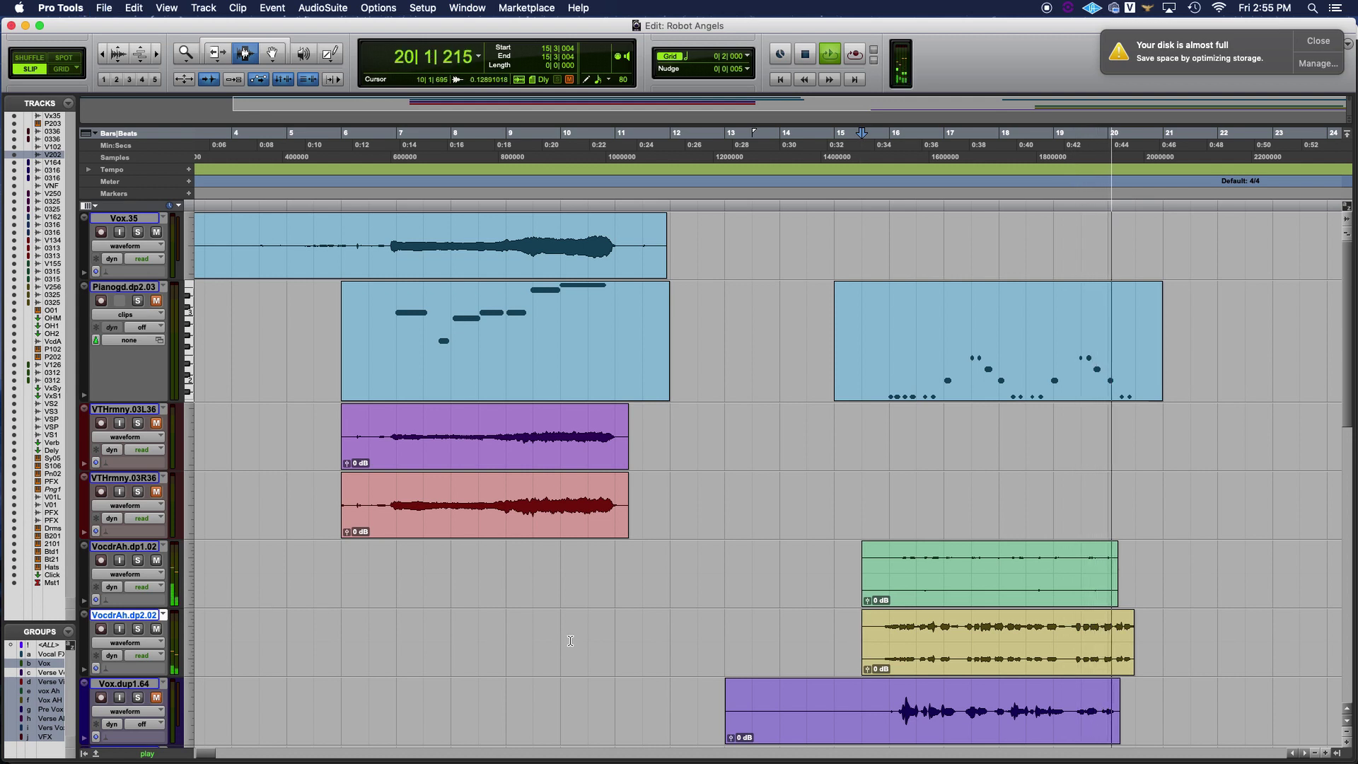
{"action": "key", "text": "space"}
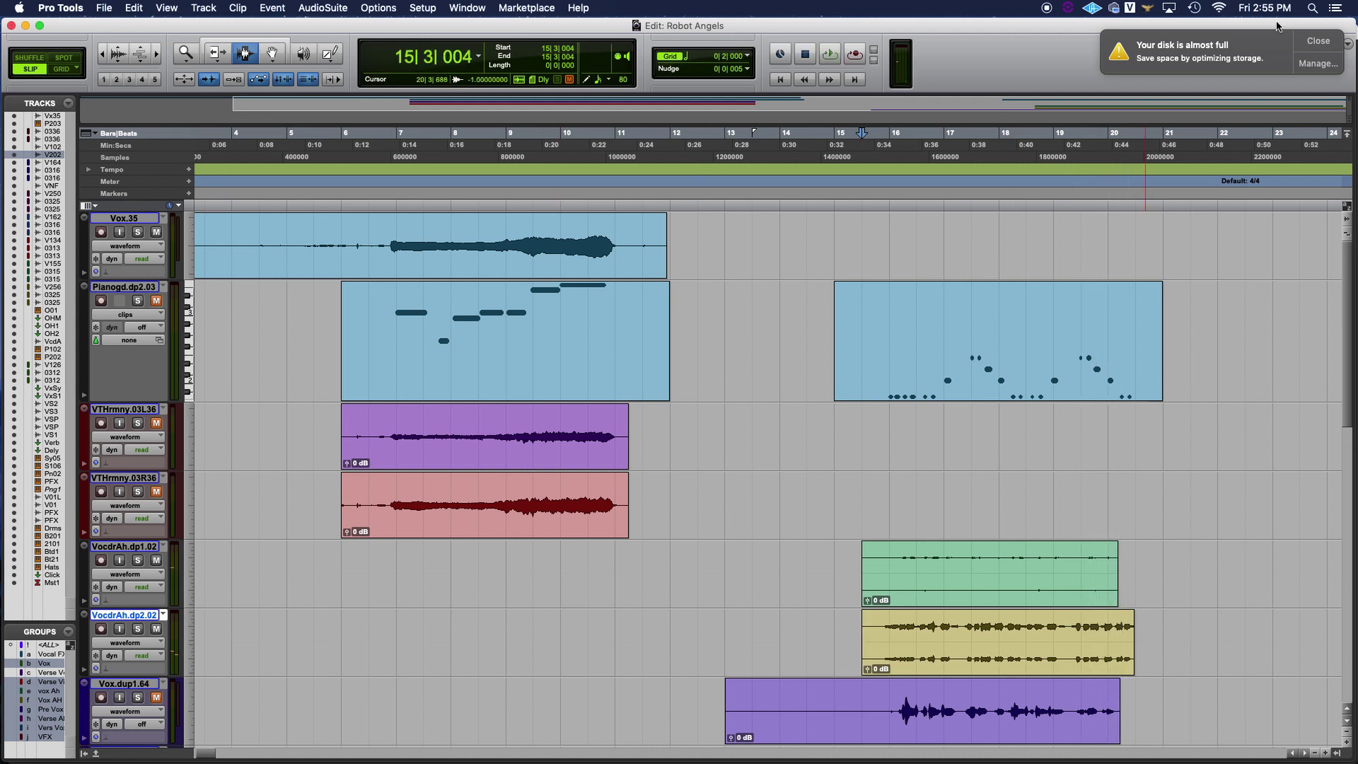
{"action": "left_click", "coordinate": [1319, 41]}
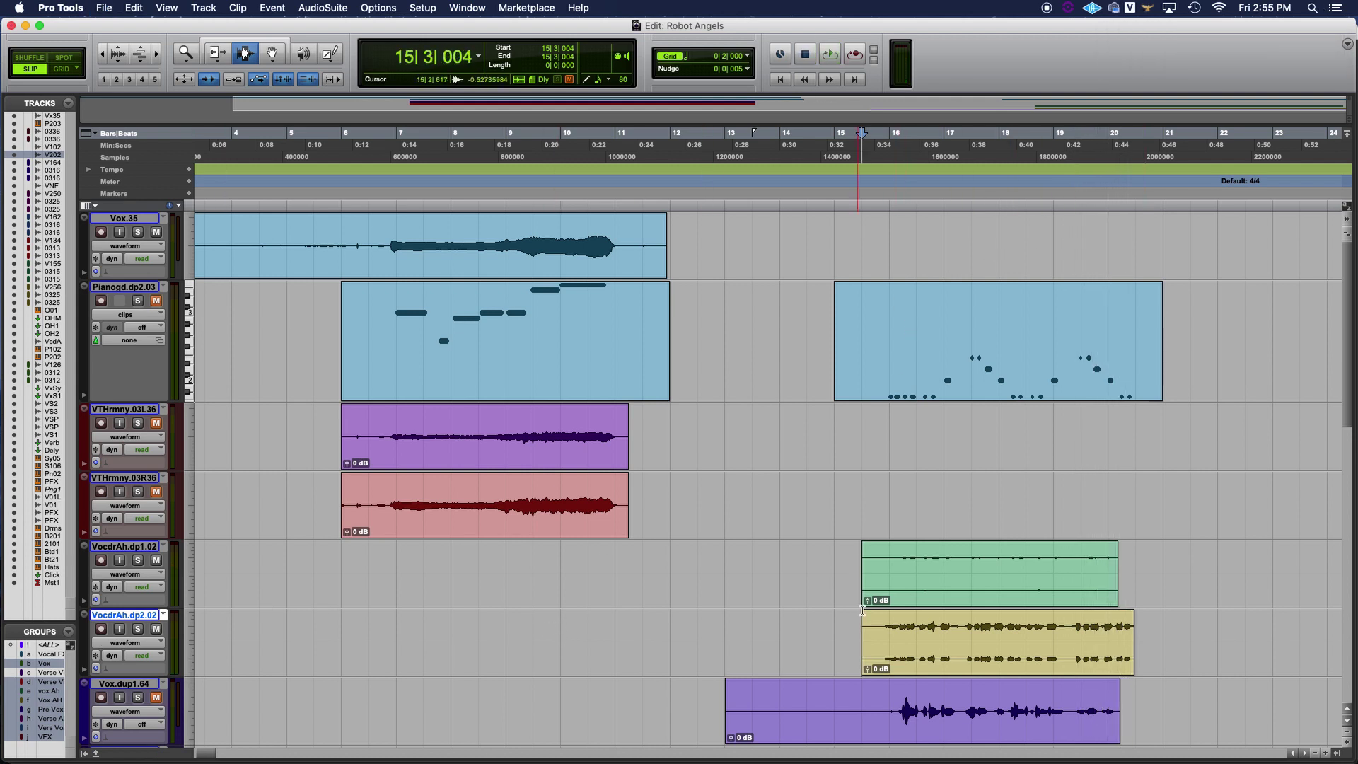